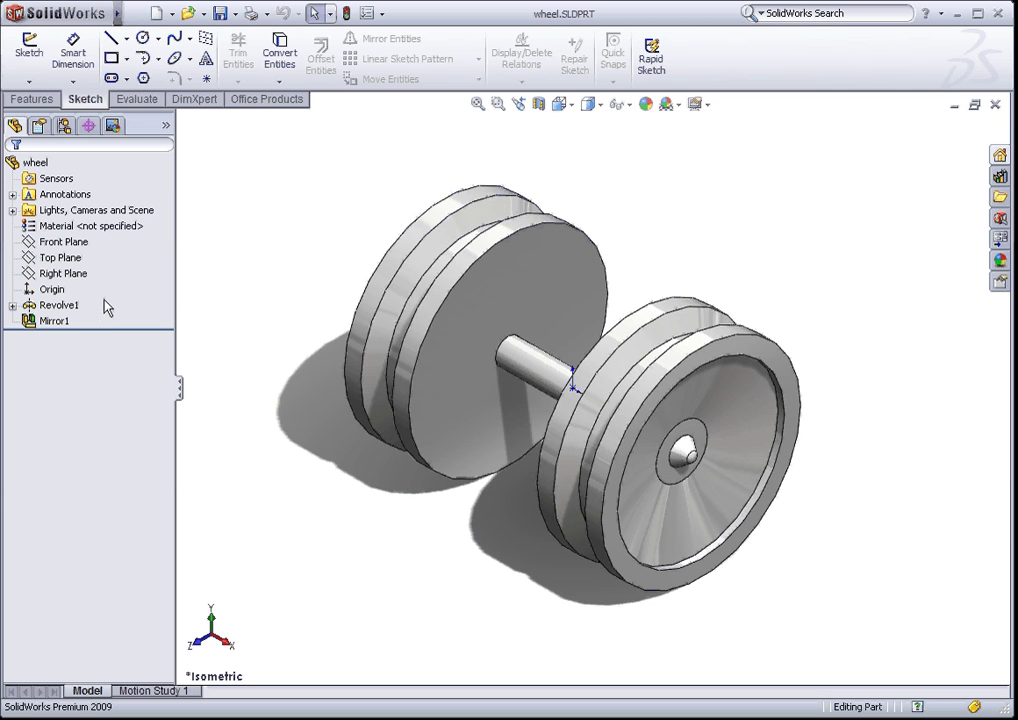
- Highlight the Revolve1 and Mirror1 features, then orbit the wheel to a steeper tilted view
{"action": "left_click", "coordinate": [71, 306]}
{"action": "left_click", "coordinate": [60, 322]}
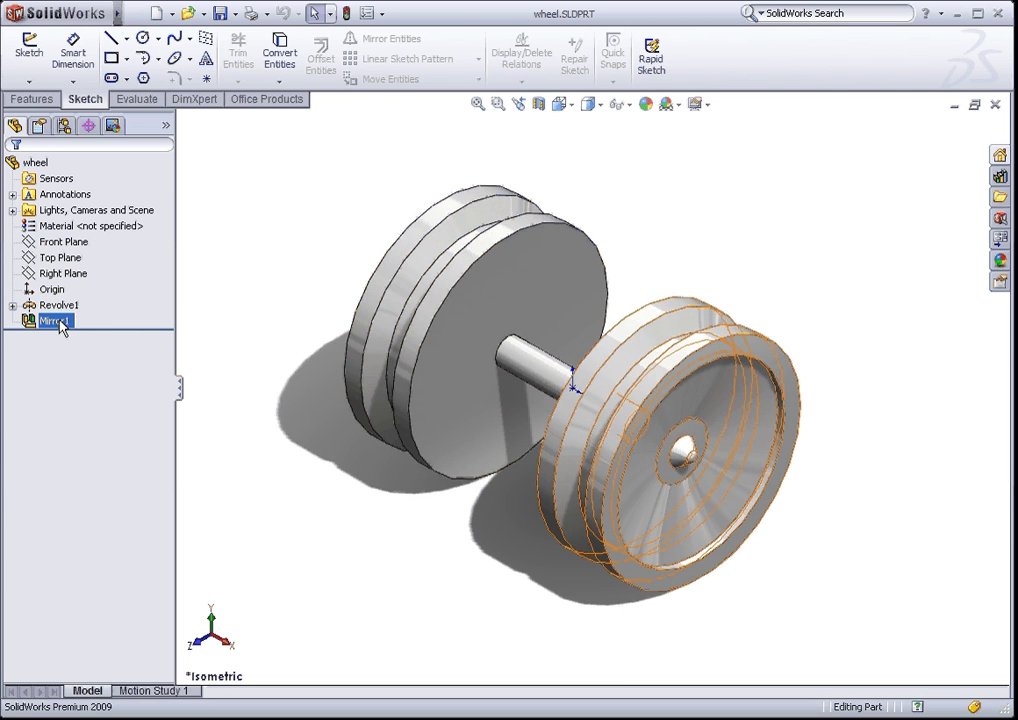
{"action": "left_click", "coordinate": [254, 265]}
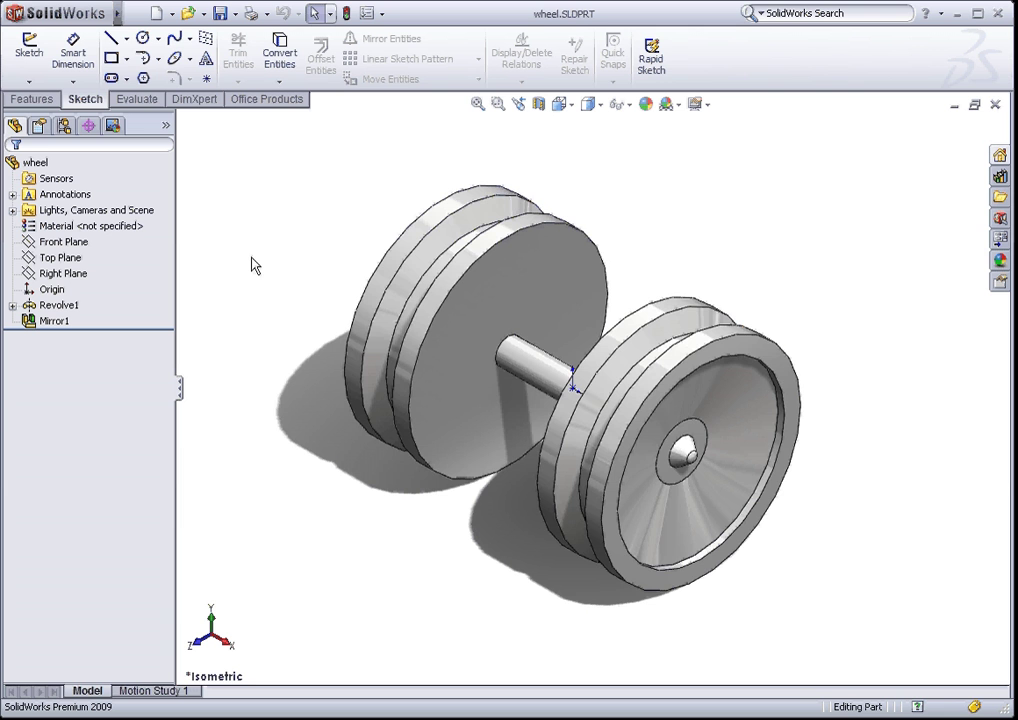
{"action": "middle_click_drag", "start_coordinate": [254, 265], "coordinate": [264, 232]}
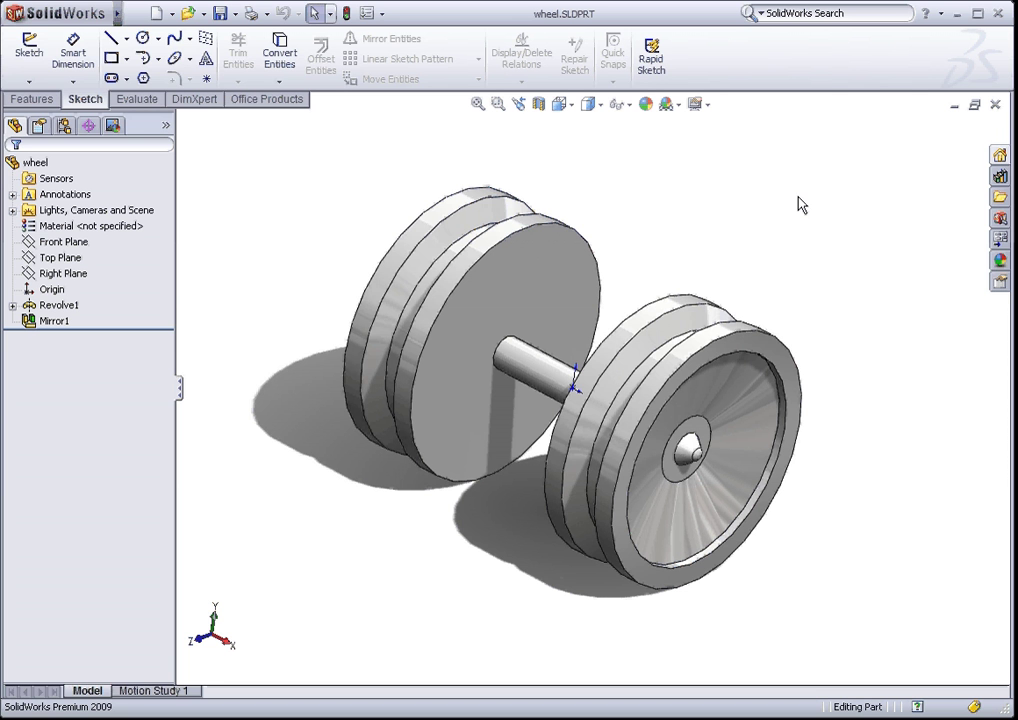
- Close wheel.SLDPRT, create a new blank part, and select its Front Plane
{"action": "left_click", "coordinate": [995, 104]}
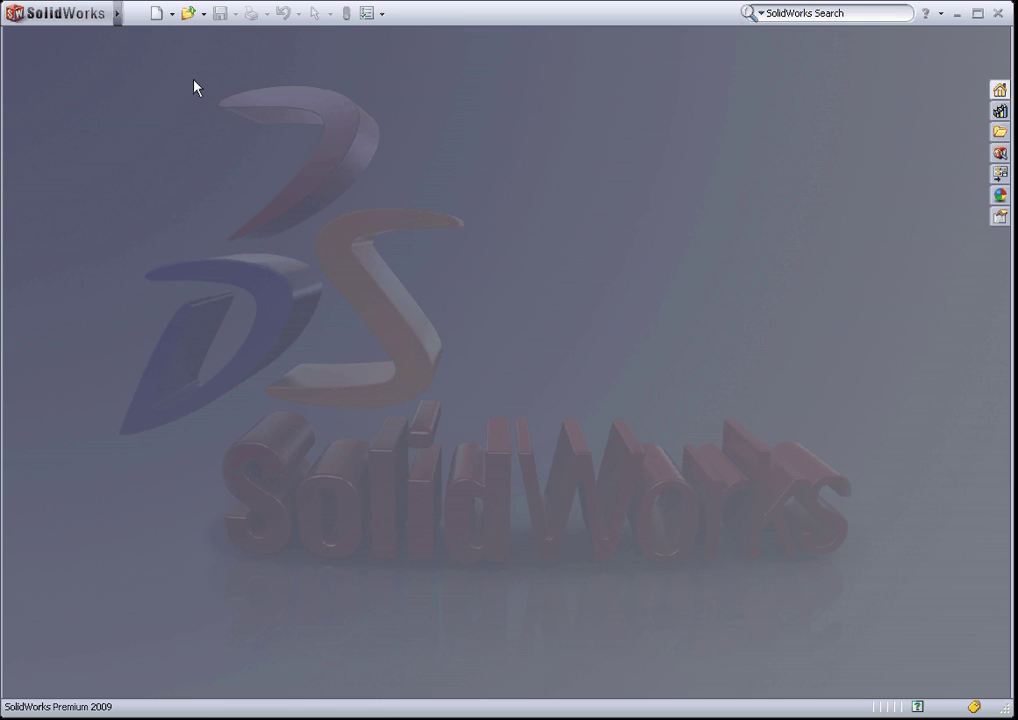
{"action": "left_click", "coordinate": [156, 13]}
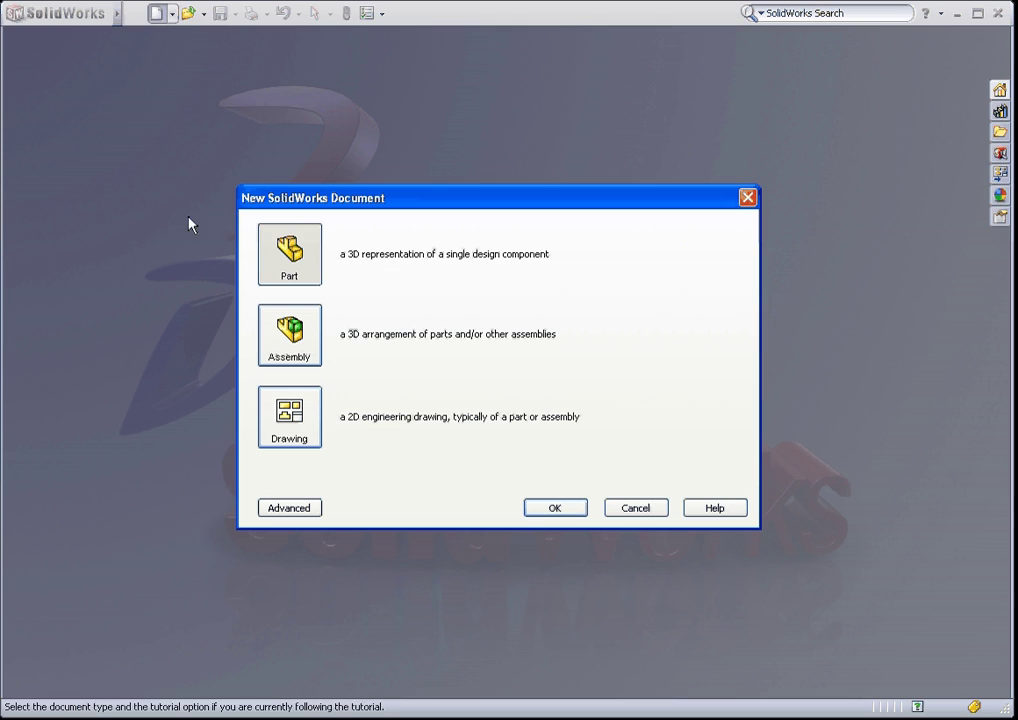
{"action": "double_click", "coordinate": [277, 272]}
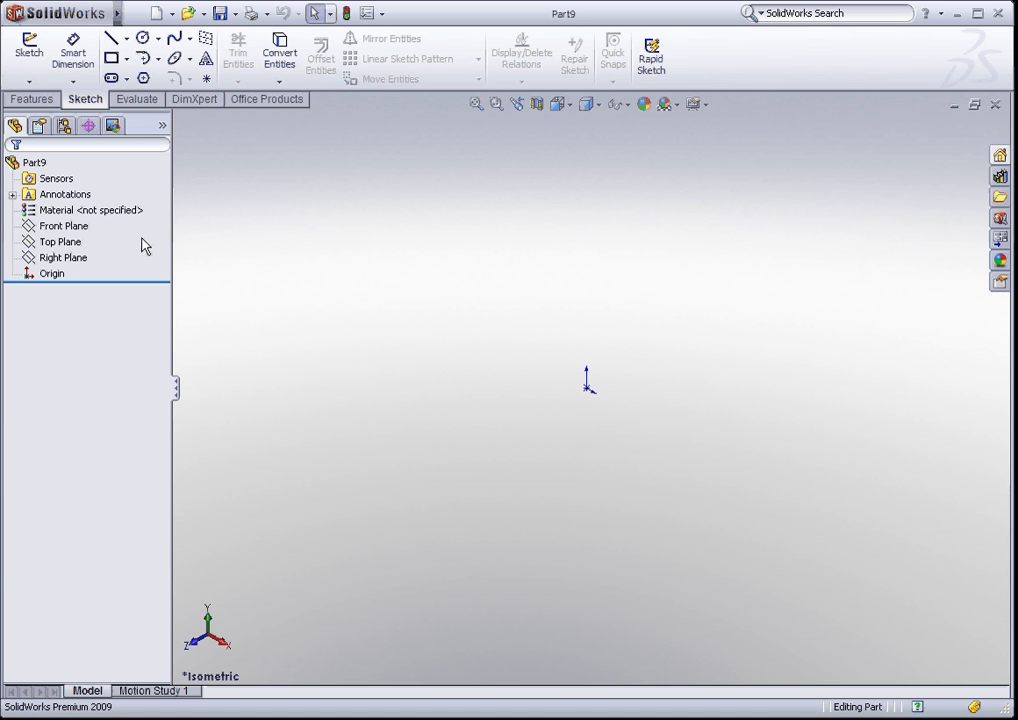
{"action": "left_click", "coordinate": [88, 228]}
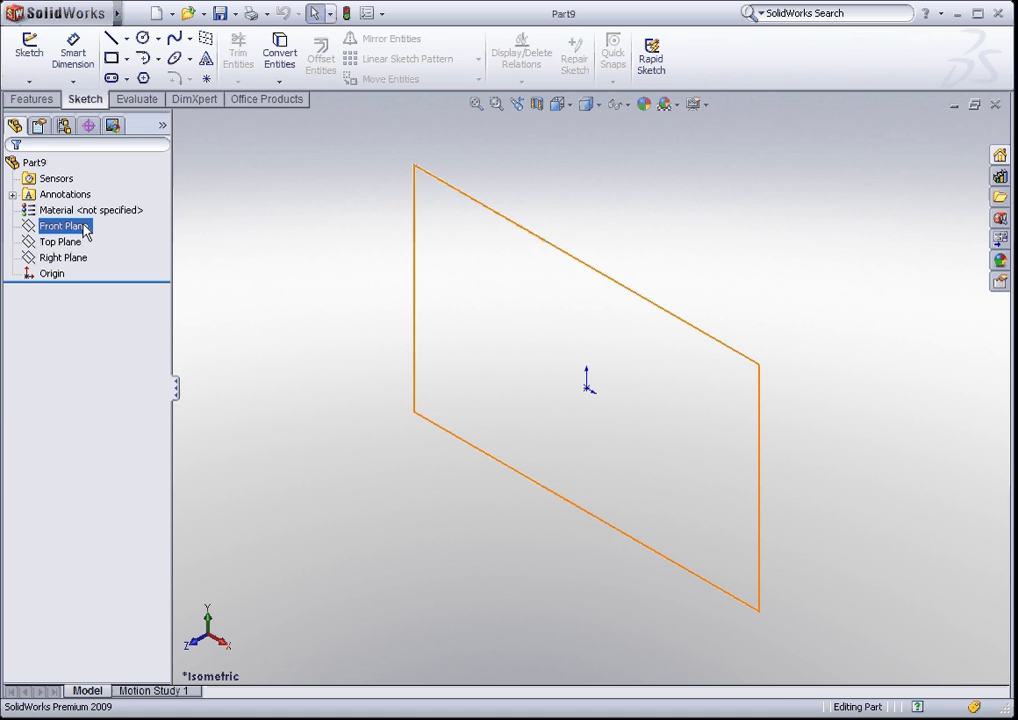
{"action": "left_click", "coordinate": [86, 228]}
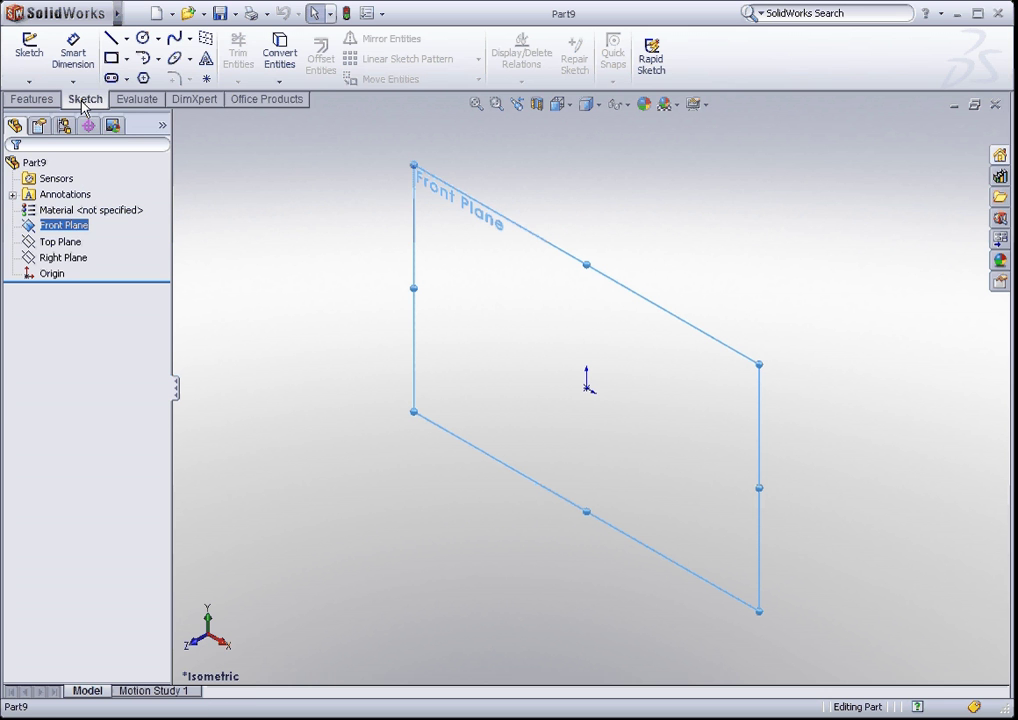
- Start a sketch on the Front Plane and draw a horizontal line leftward from the origin
{"action": "left_click", "coordinate": [30, 55]}
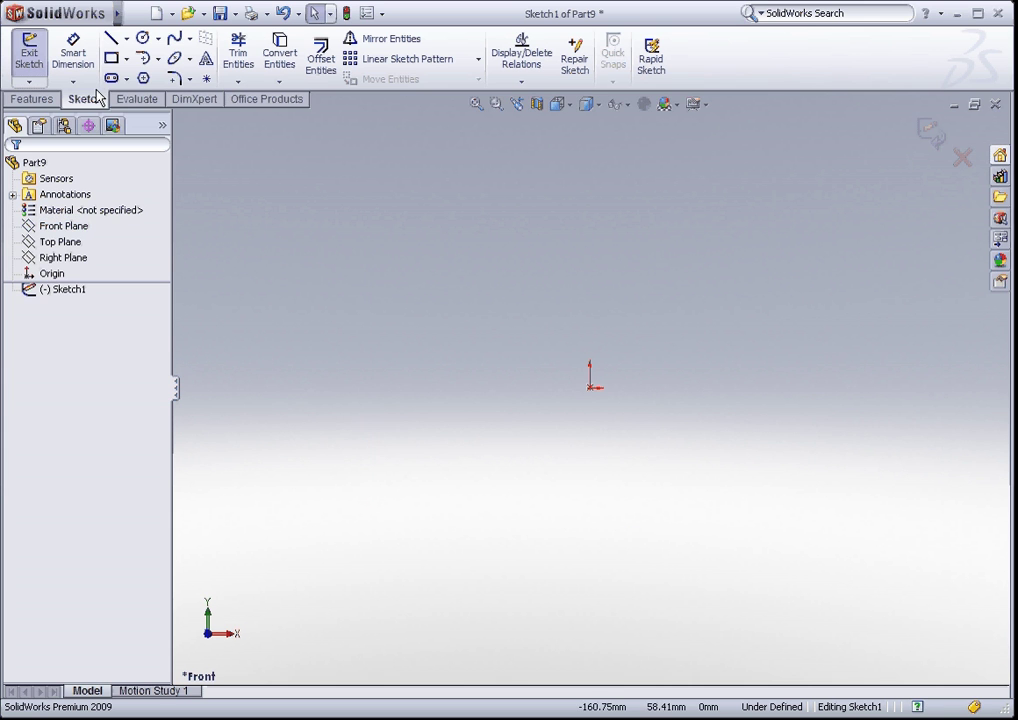
{"action": "left_click", "coordinate": [110, 38]}
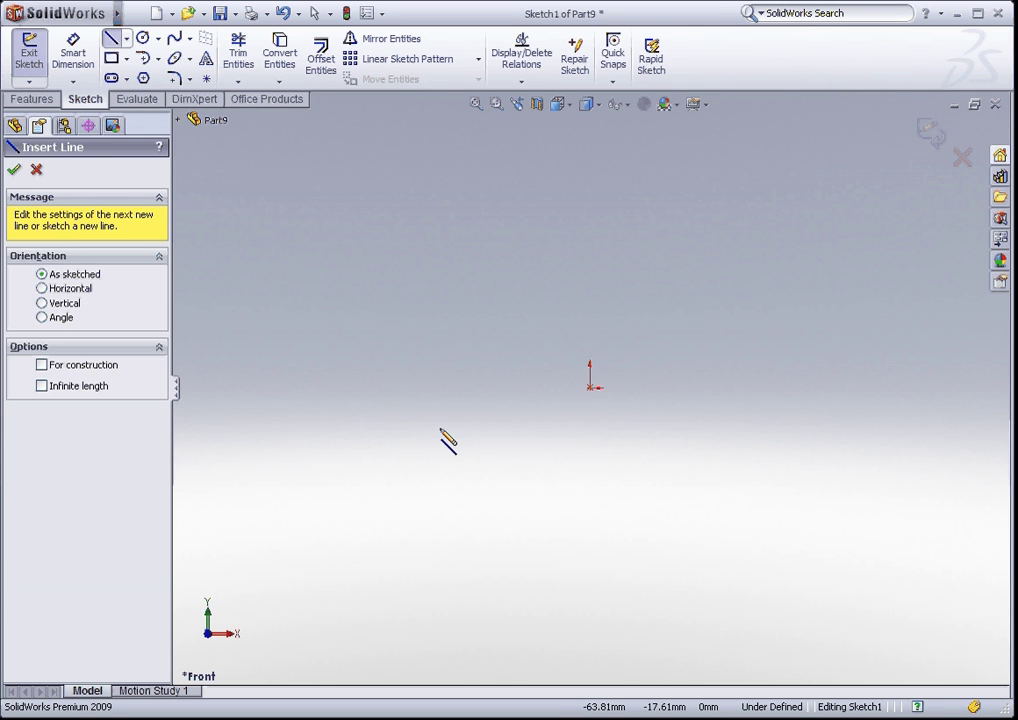
{"action": "left_click", "coordinate": [590, 389]}
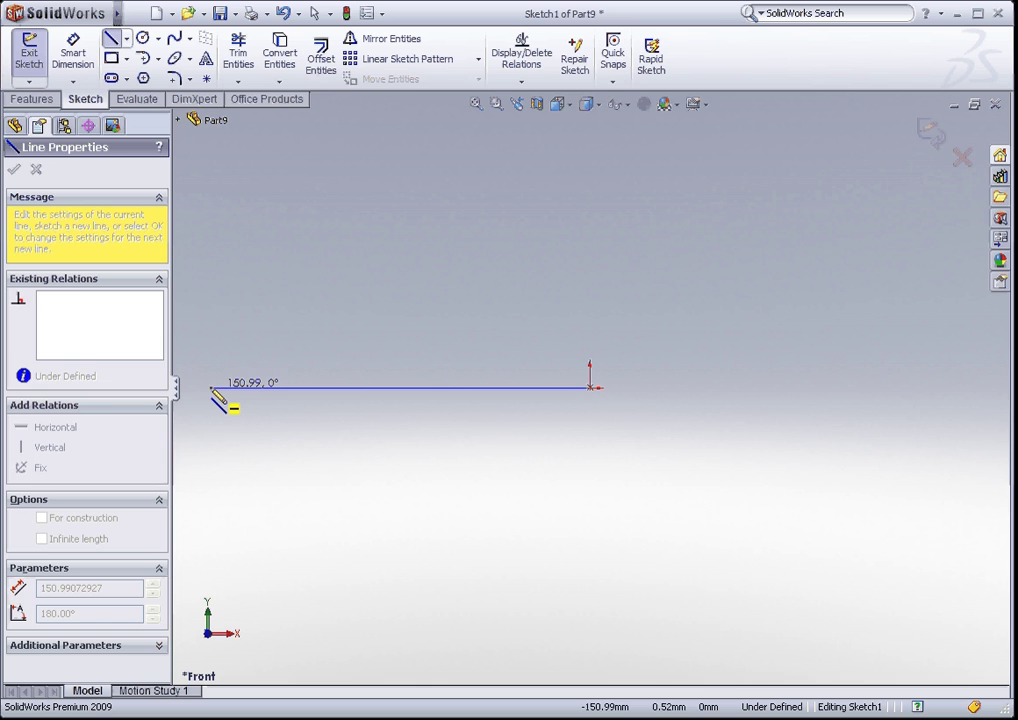
{"action": "left_click", "coordinate": [211, 389]}
{"action": "key", "text": "Escape"}
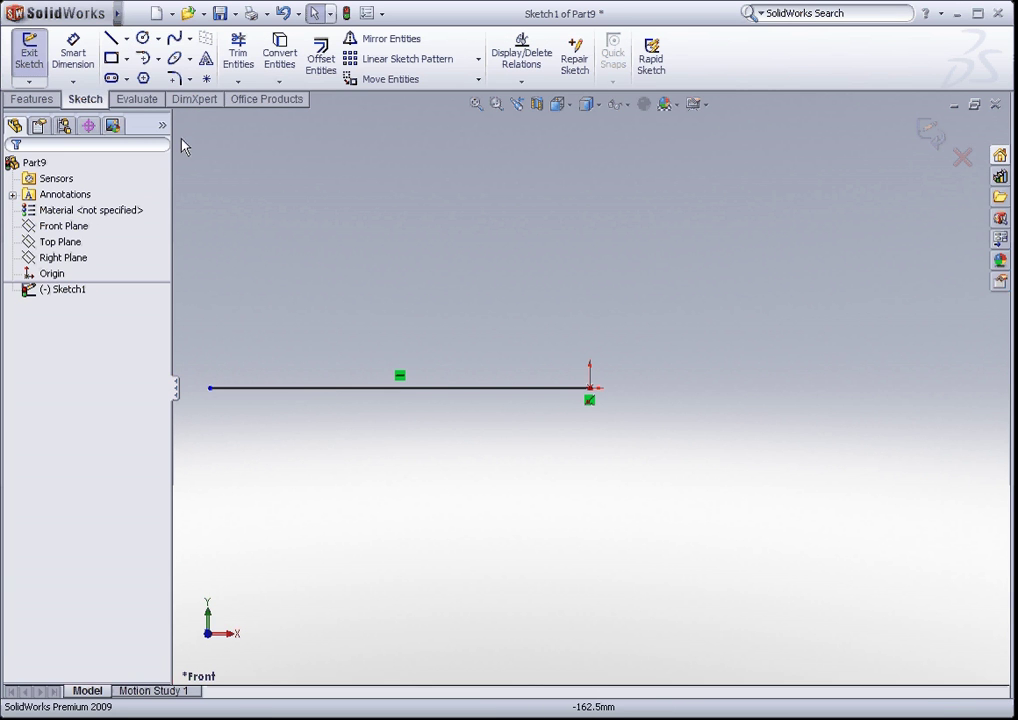
- Dimension the horizontal line to 200 mm and fit the sketch in view
{"action": "left_click", "coordinate": [72, 55]}
{"action": "left_click", "coordinate": [330, 388]}
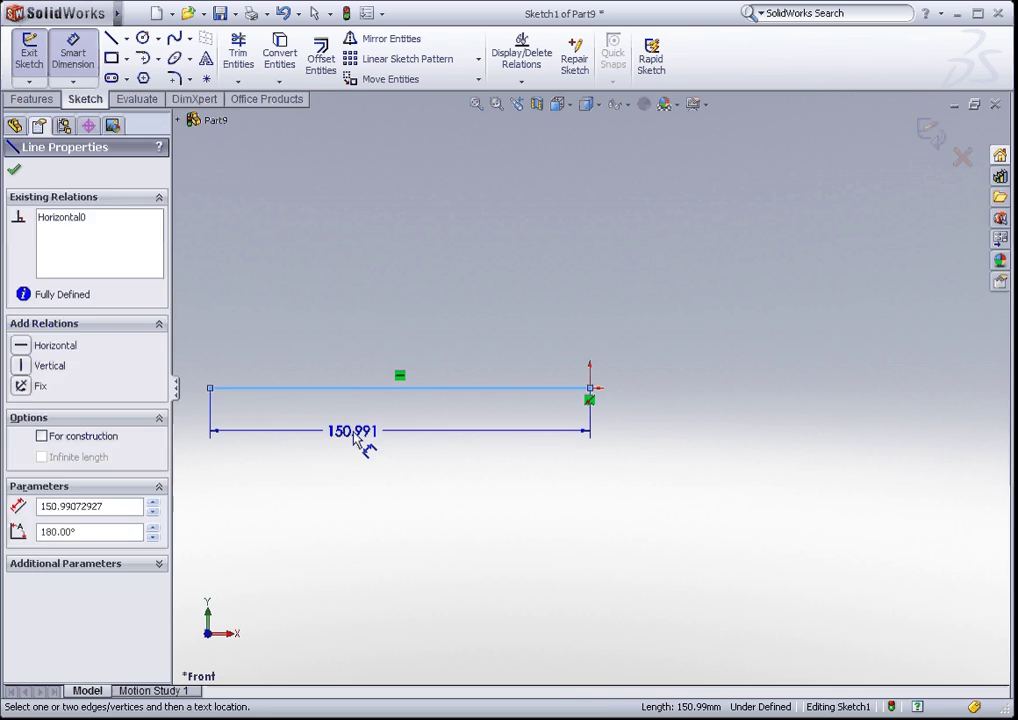
{"action": "left_click", "coordinate": [353, 438]}
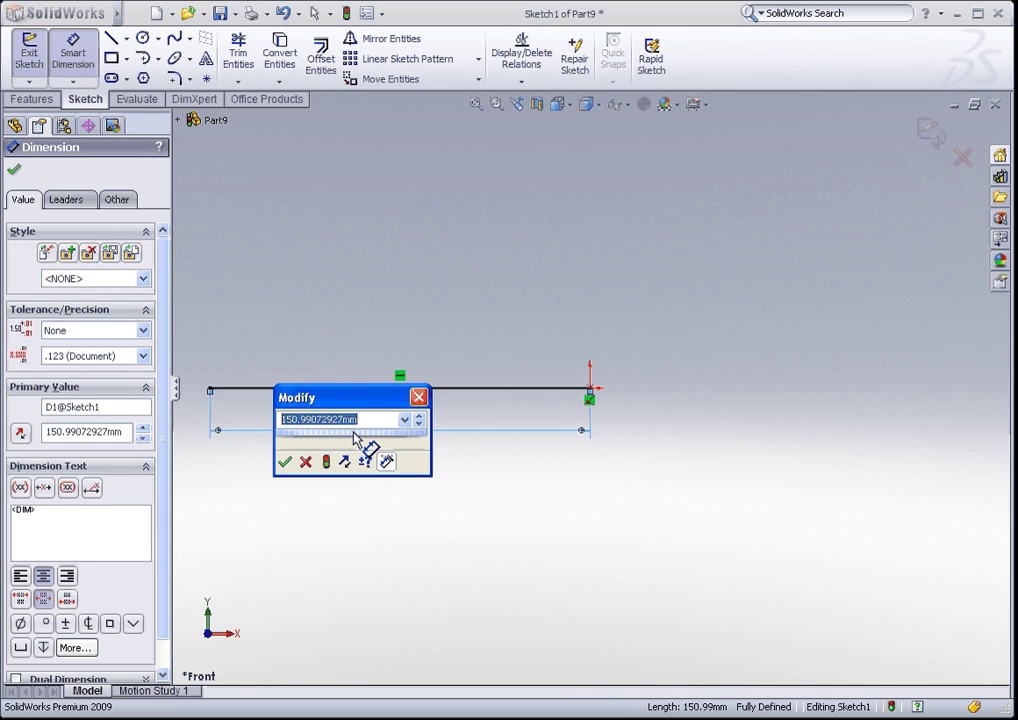
{"action": "type", "text": "200"}
{"action": "key", "text": "Return"}
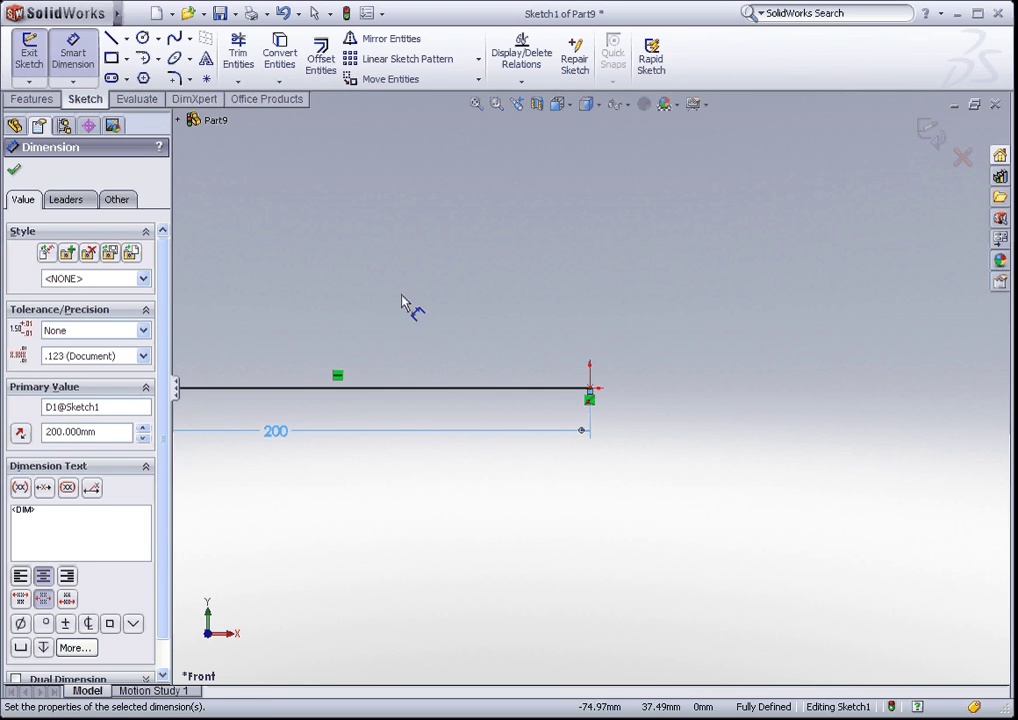
{"action": "key", "text": "f"}
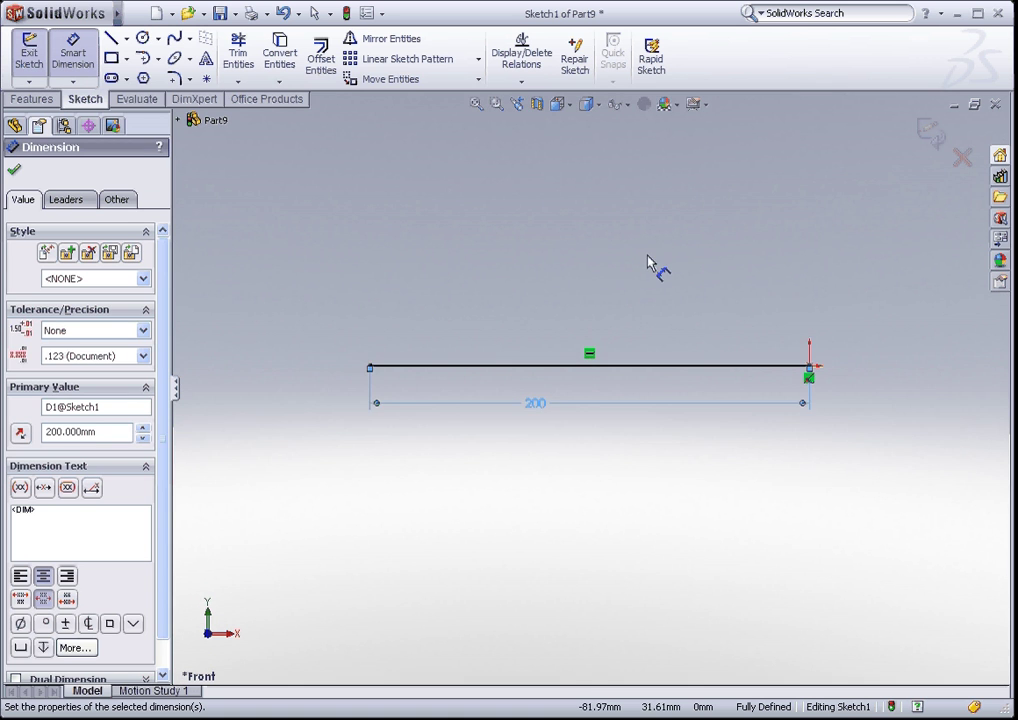
{"action": "left_click", "coordinate": [578, 302]}
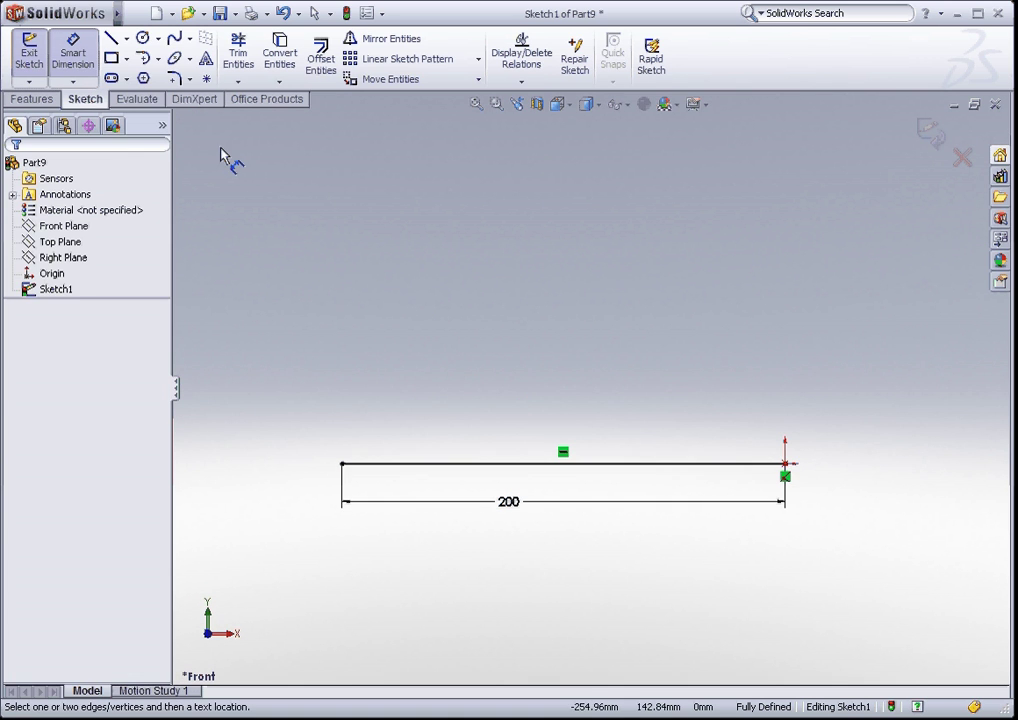
- From the base's right end, draw a short vertical, a horizontal run left, and a tall vertical
{"action": "left_click", "coordinate": [111, 38]}
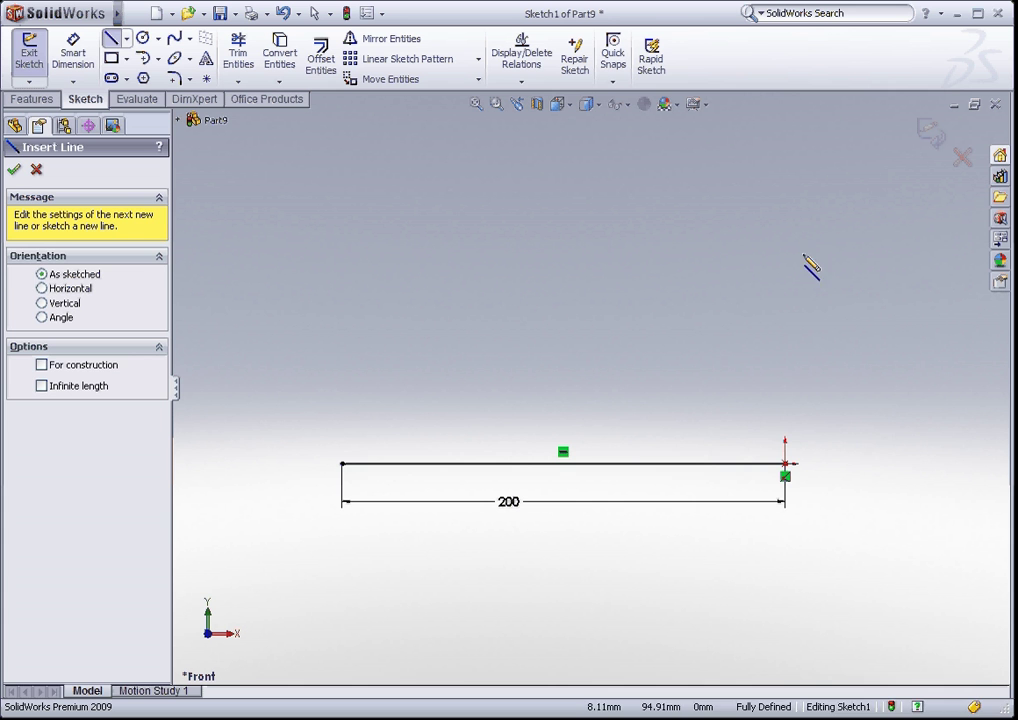
{"action": "left_click", "coordinate": [785, 463]}
{"action": "left_click", "coordinate": [785, 420]}
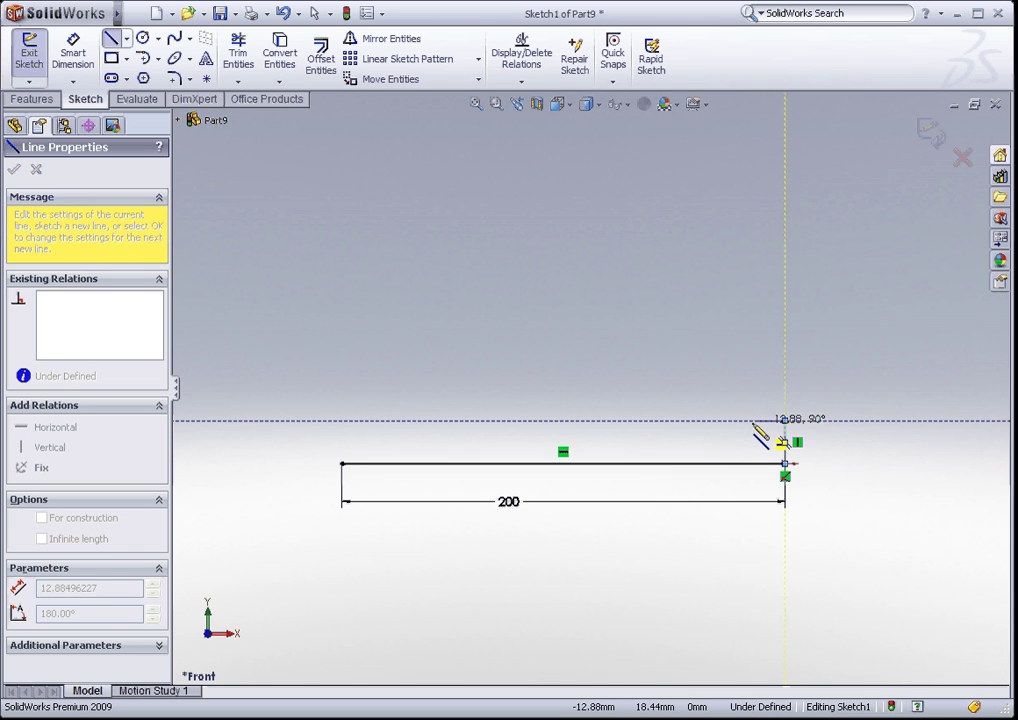
{"action": "left_click", "coordinate": [564, 420]}
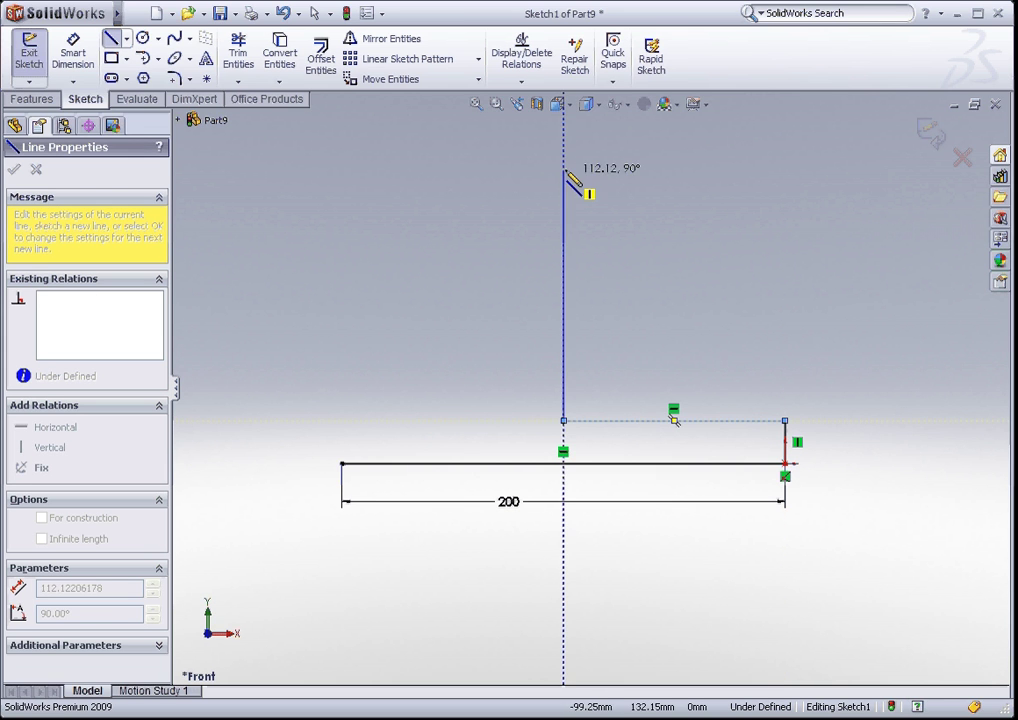
{"action": "key", "text": "z"}
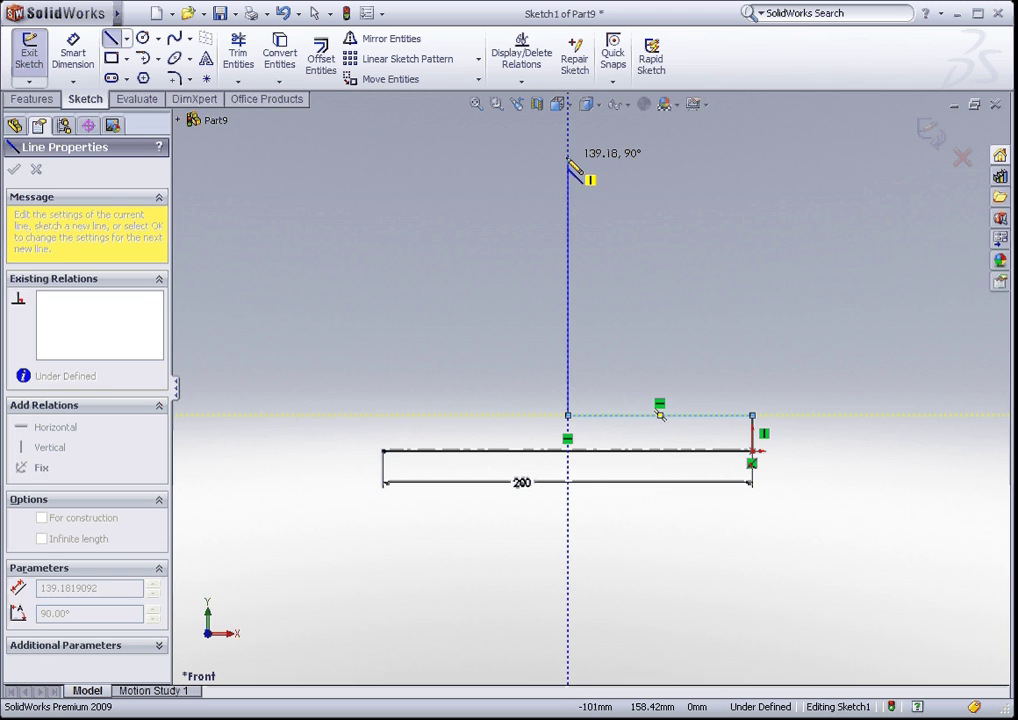
{"action": "left_click", "coordinate": [569, 161]}
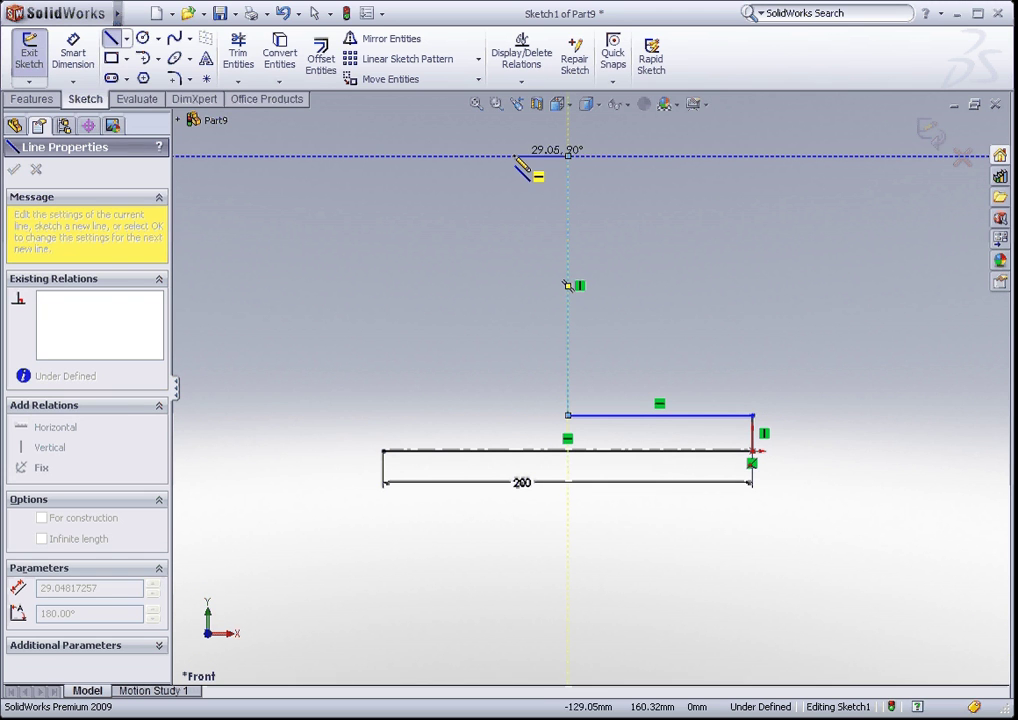
{"action": "key", "text": "Escape"}
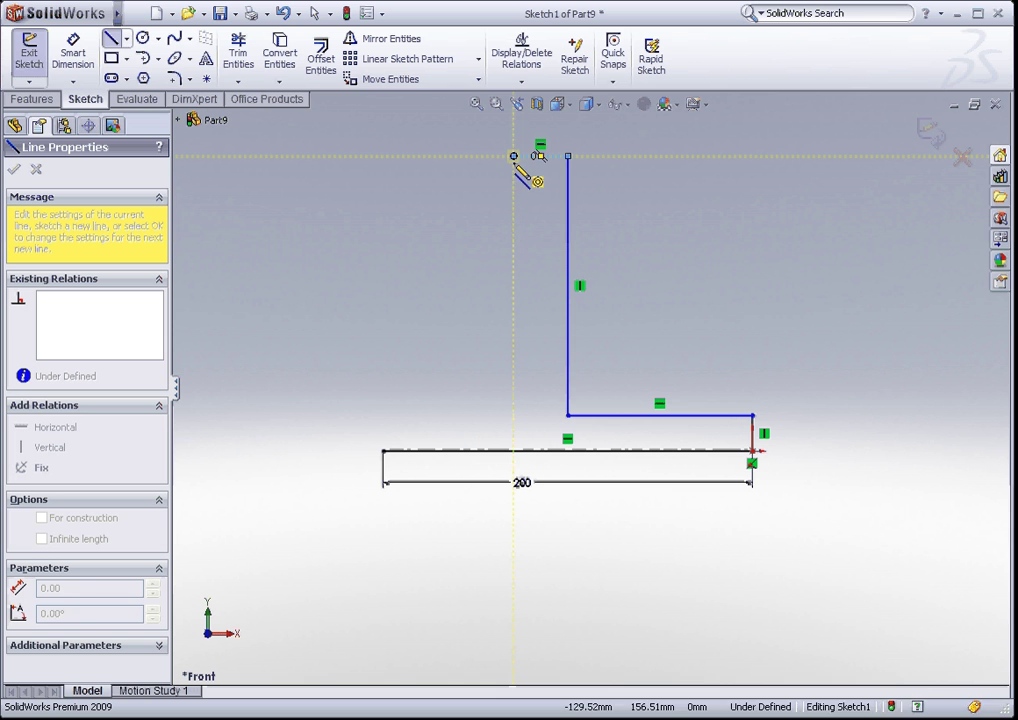
- Draw the top notch's two slanted sides and the top-left horizontal edge
{"action": "left_click", "coordinate": [513, 156]}
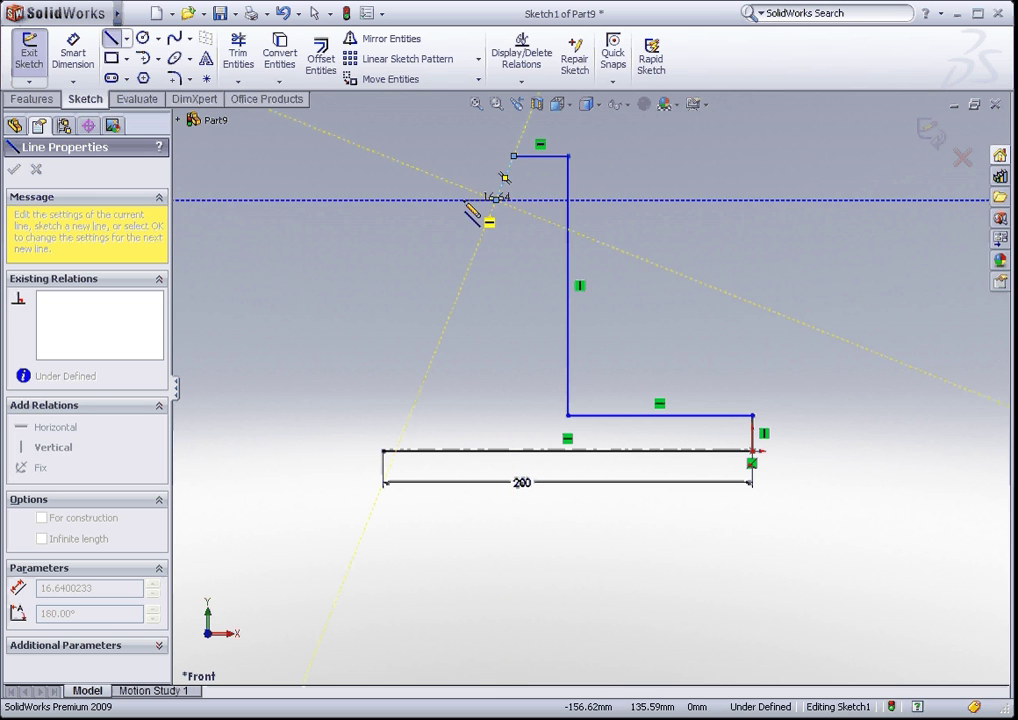
{"action": "left_click", "coordinate": [459, 199]}
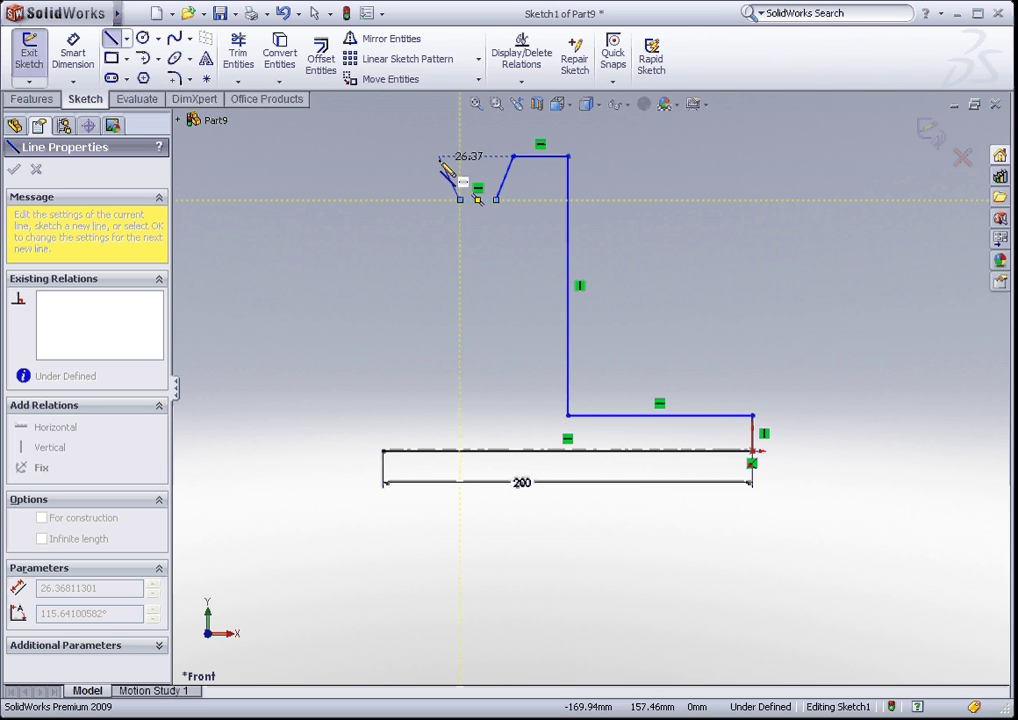
{"action": "left_click", "coordinate": [439, 157]}
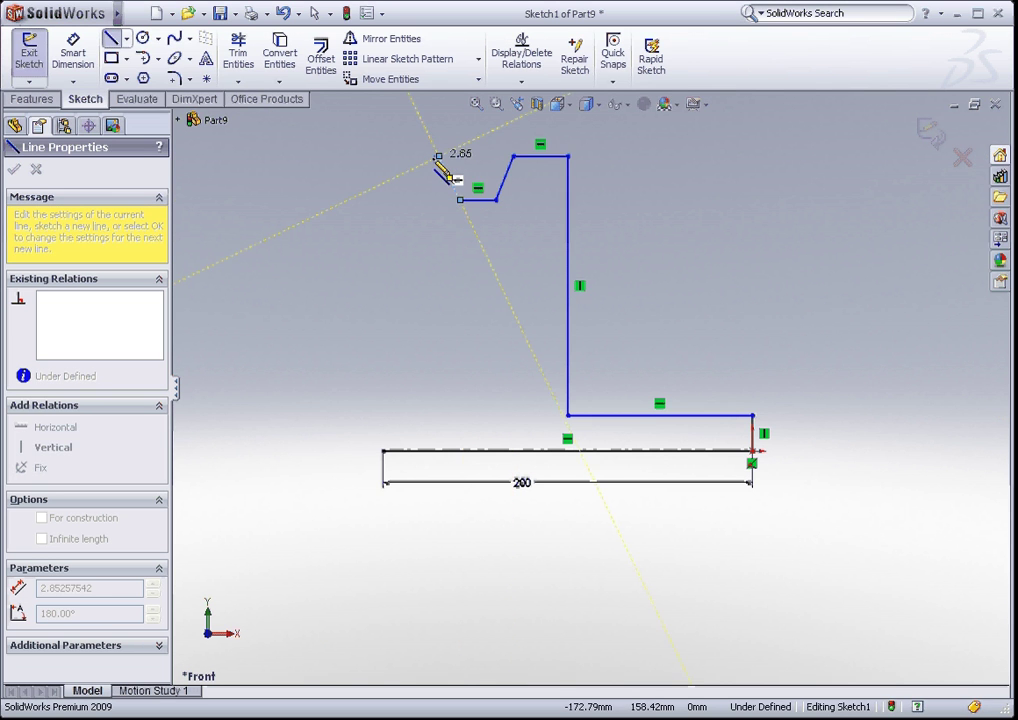
{"action": "left_click", "coordinate": [383, 157]}
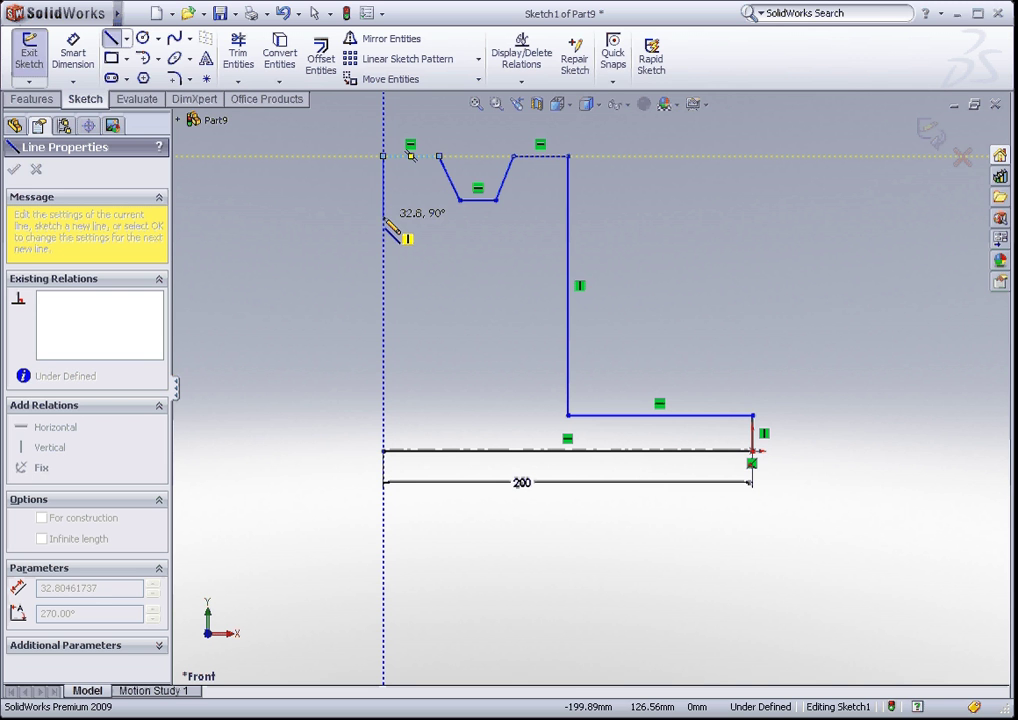
- Draw the left vertical edge, short step, long slanted edge, short vertical and angled line toward the base
{"action": "left_click", "coordinate": [384, 217]}
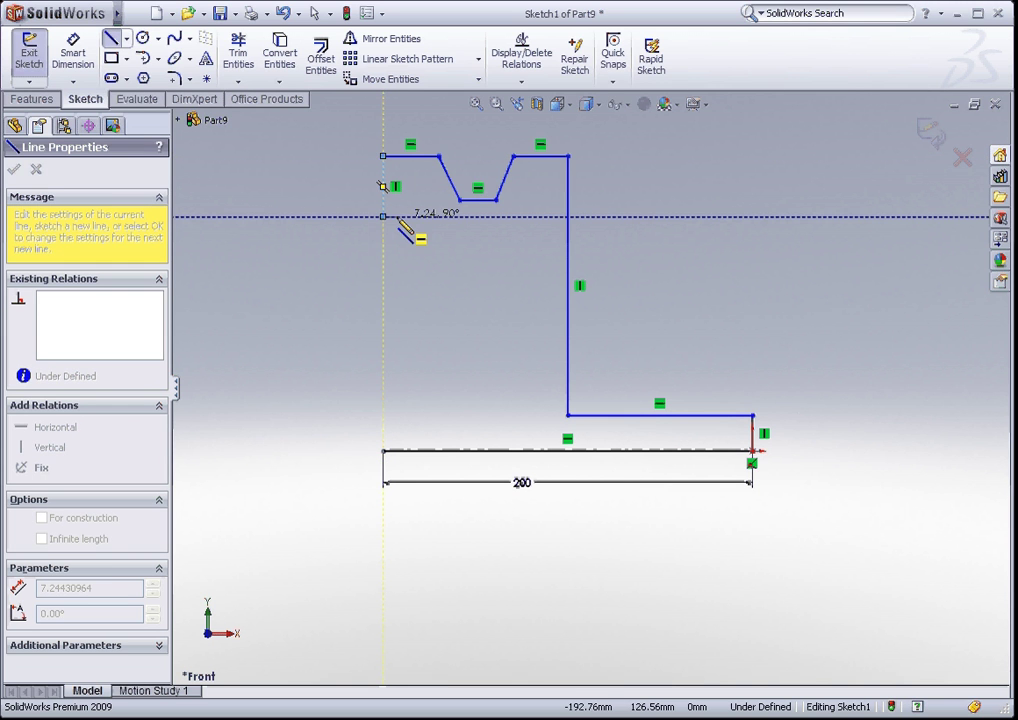
{"action": "left_click", "coordinate": [403, 217]}
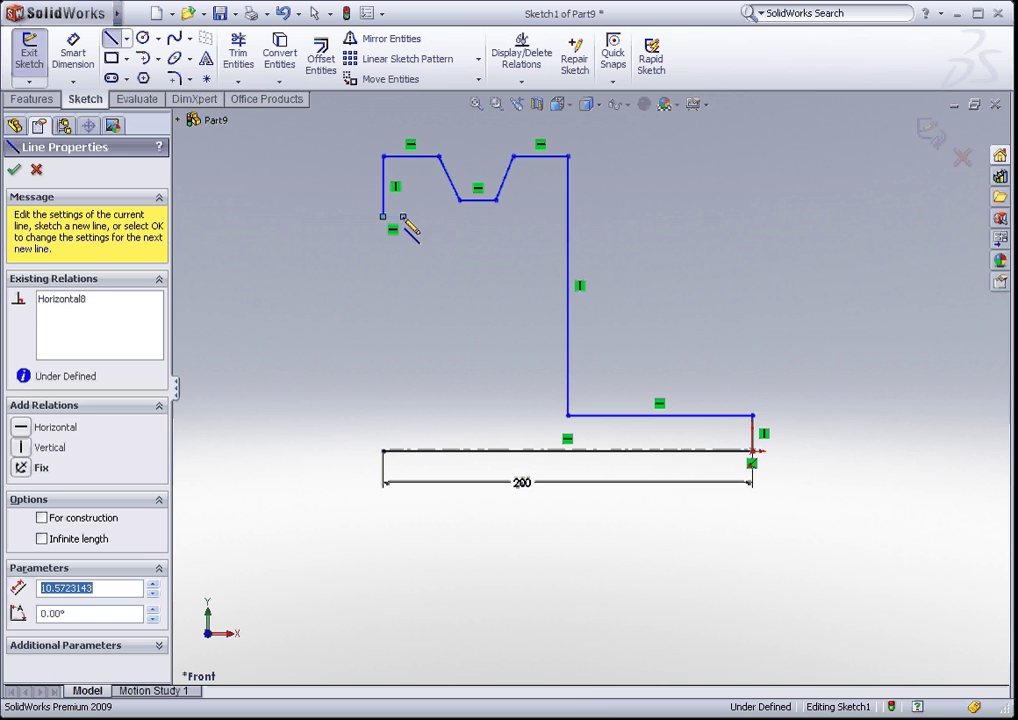
{"action": "left_click", "coordinate": [422, 376]}
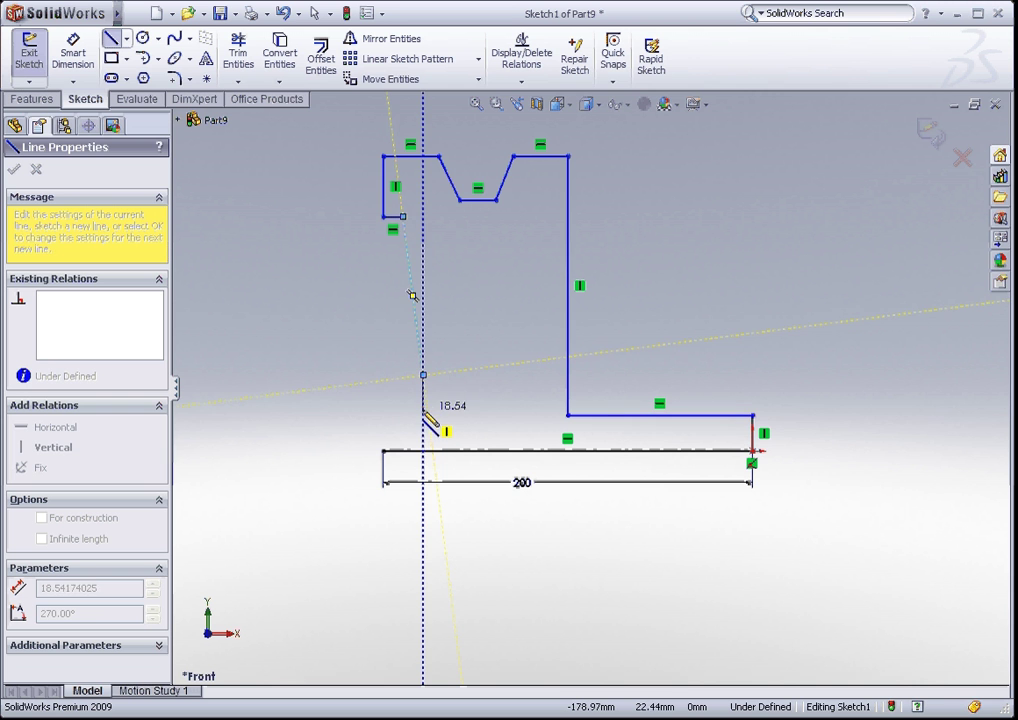
{"action": "left_click", "coordinate": [422, 405]}
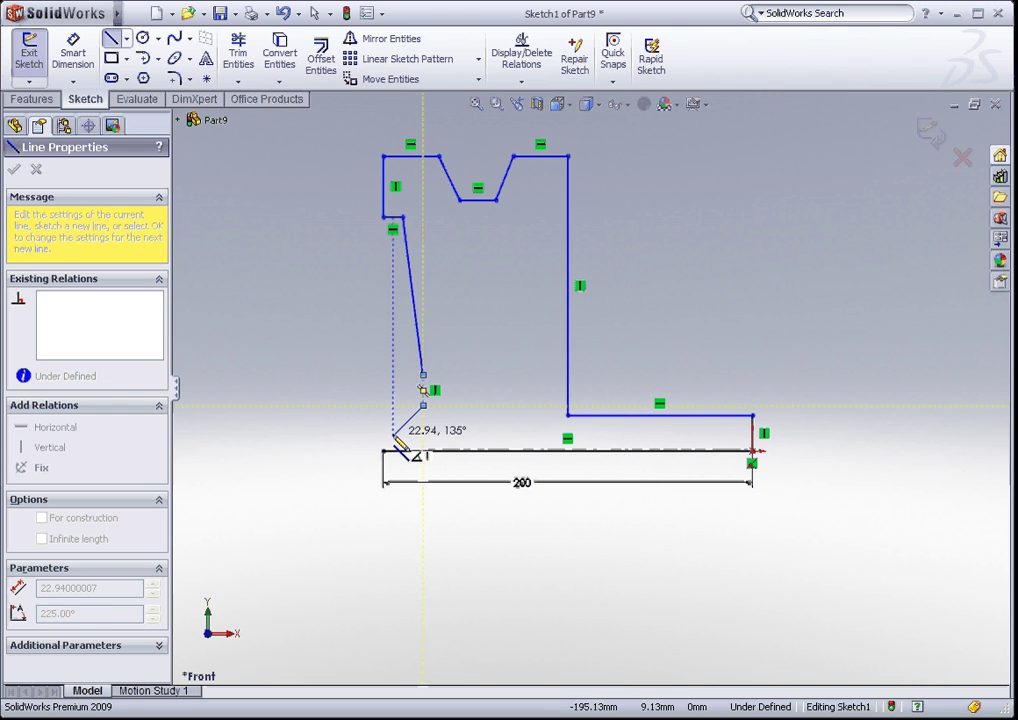
{"action": "left_click", "coordinate": [394, 438]}
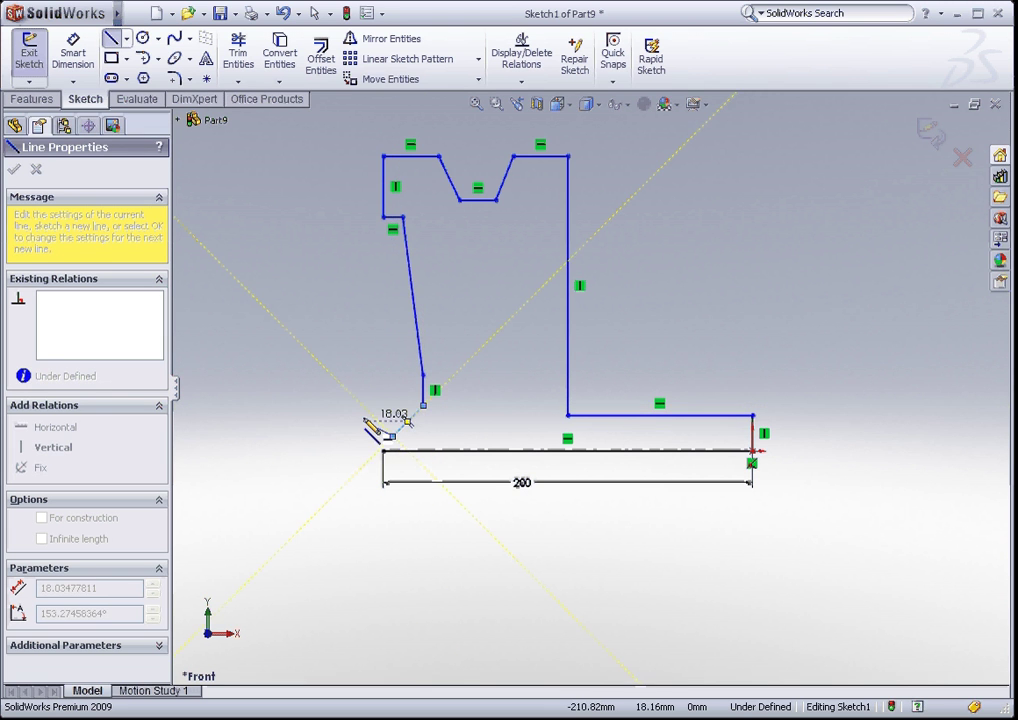
{"action": "key", "text": "Escape"}
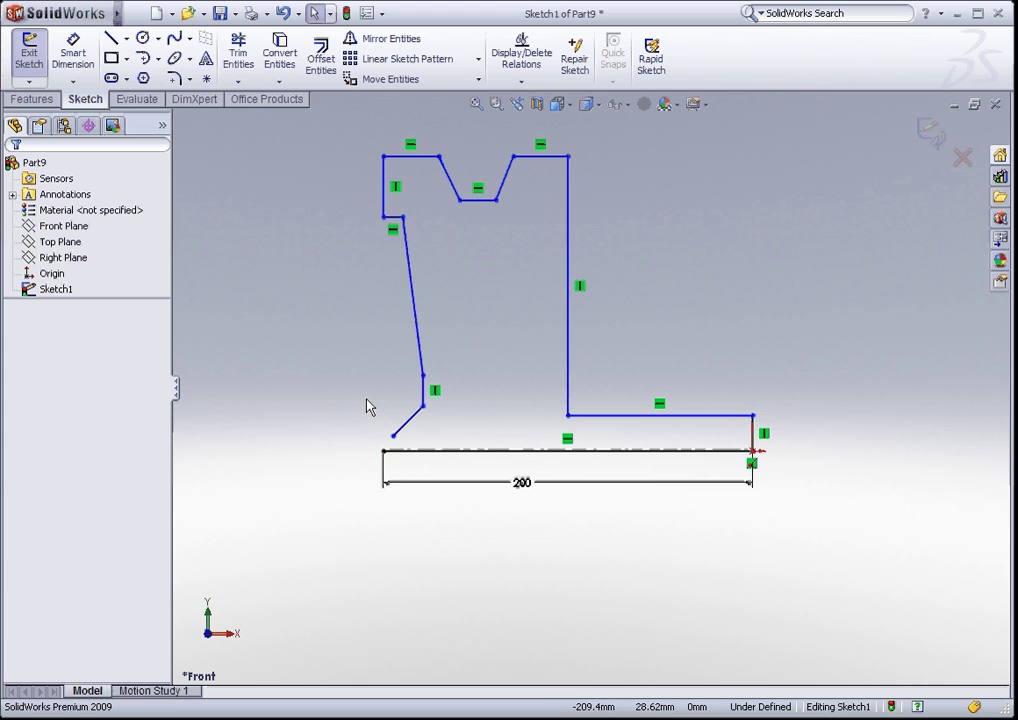
- Draw a 3 Point Arc from the angled line's end to the base's left corner, closing the profile
{"action": "scroll", "coordinate": [367, 406], "scroll_direction": "down", "scroll_amount": 3}
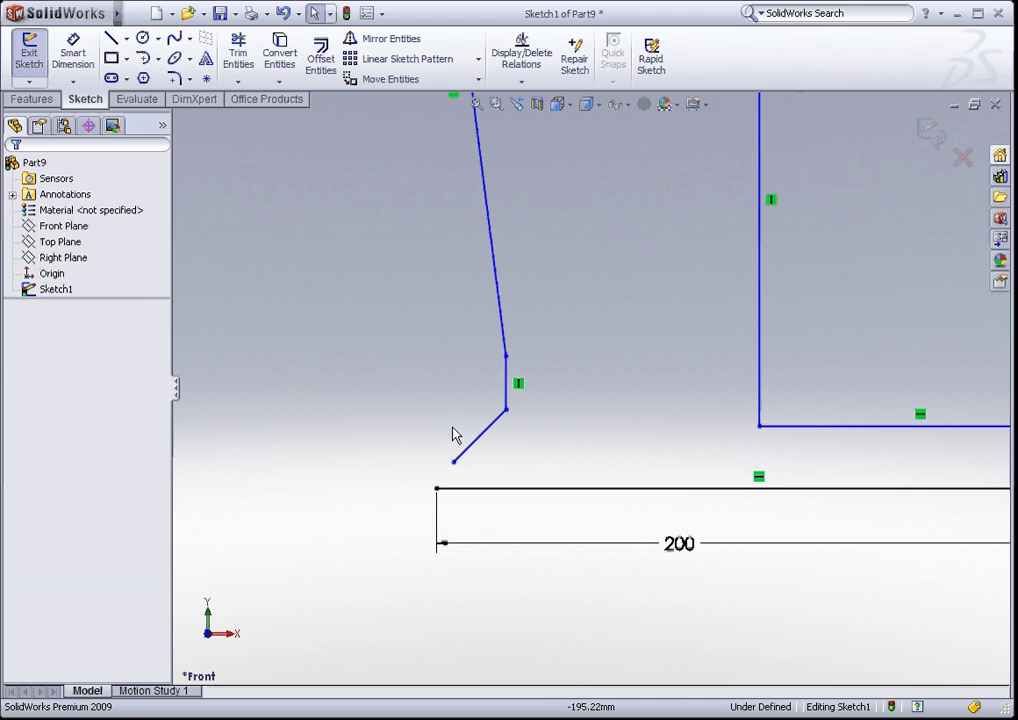
{"action": "left_click", "coordinate": [160, 61]}
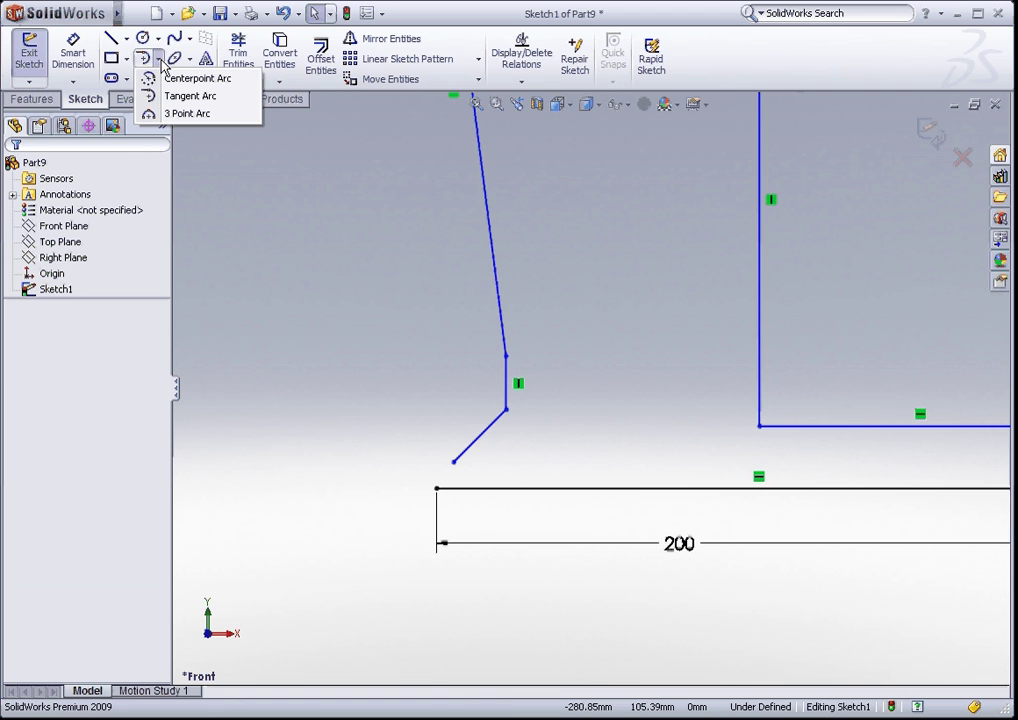
{"action": "left_click", "coordinate": [188, 114]}
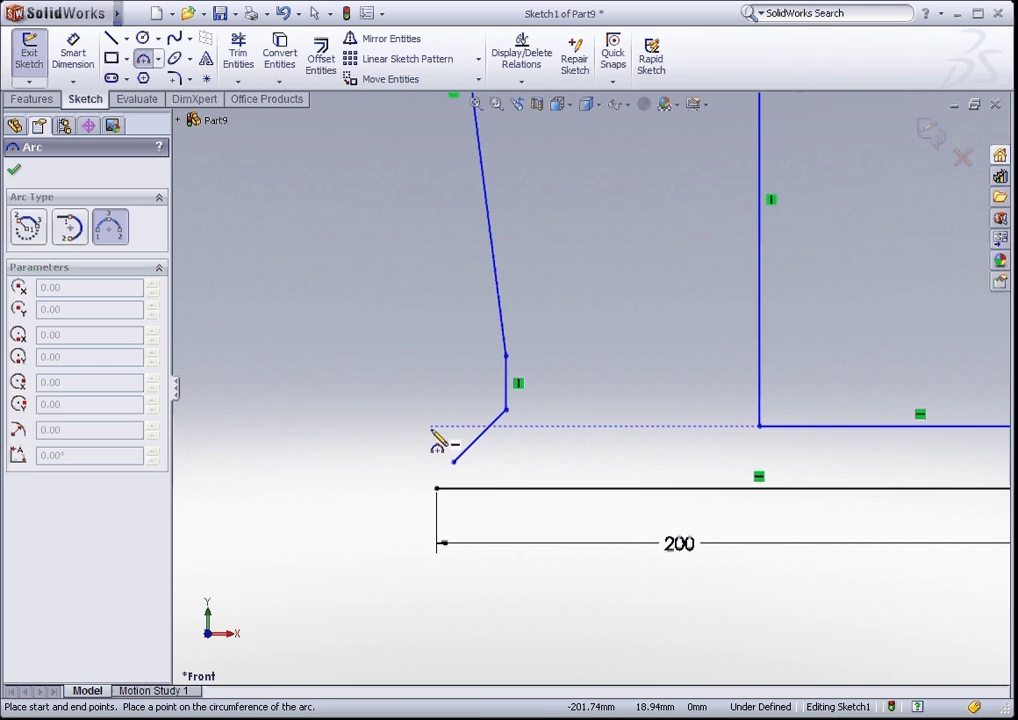
{"action": "scroll", "coordinate": [437, 440], "scroll_direction": "down", "scroll_amount": 3}
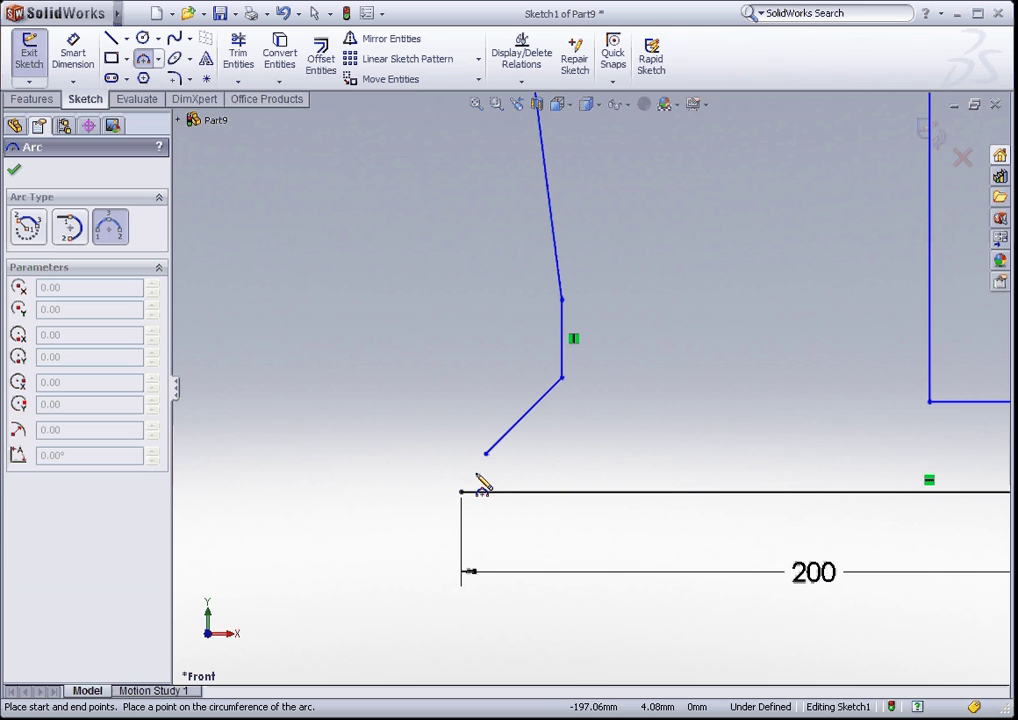
{"action": "left_click", "coordinate": [486, 456]}
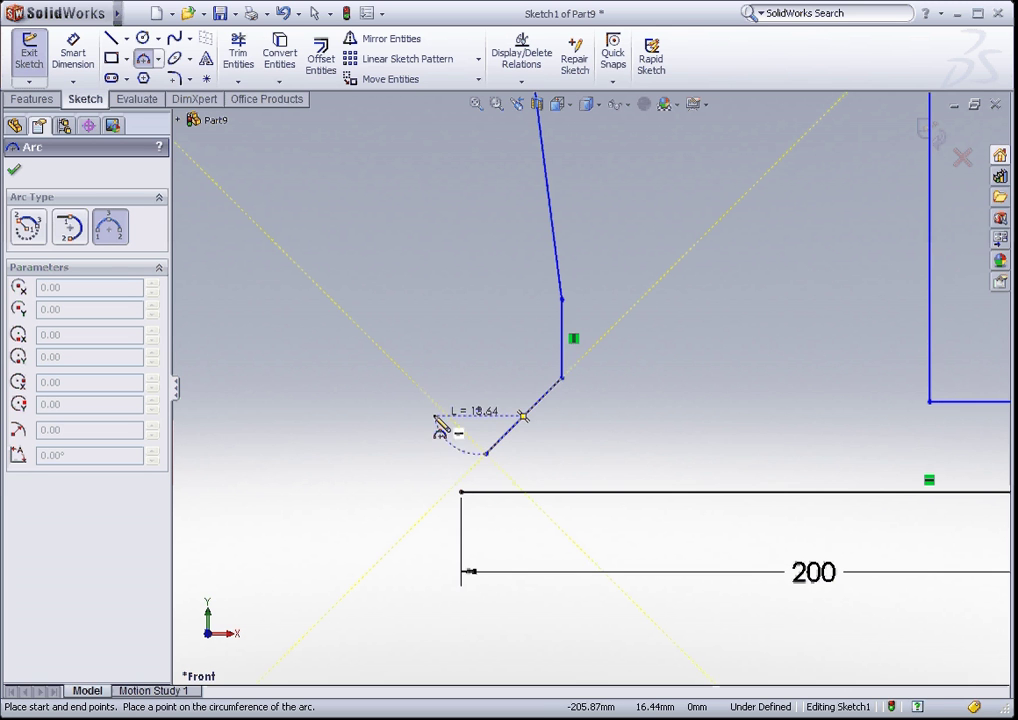
{"action": "left_click", "coordinate": [461, 492]}
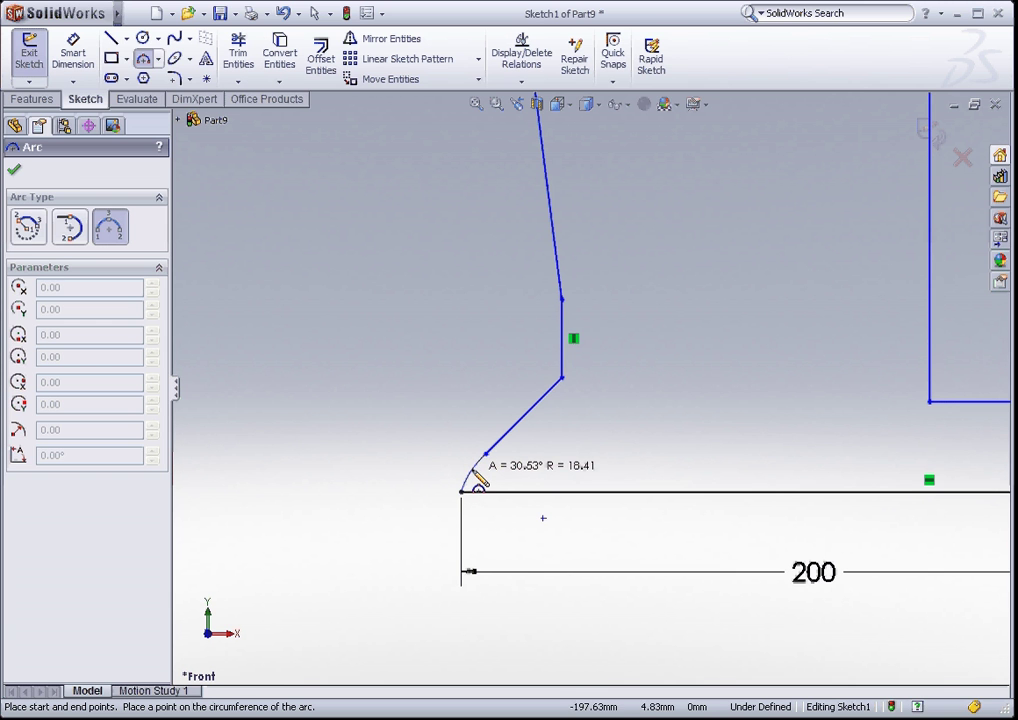
{"action": "left_click", "coordinate": [477, 478]}
{"action": "key", "text": "Escape"}
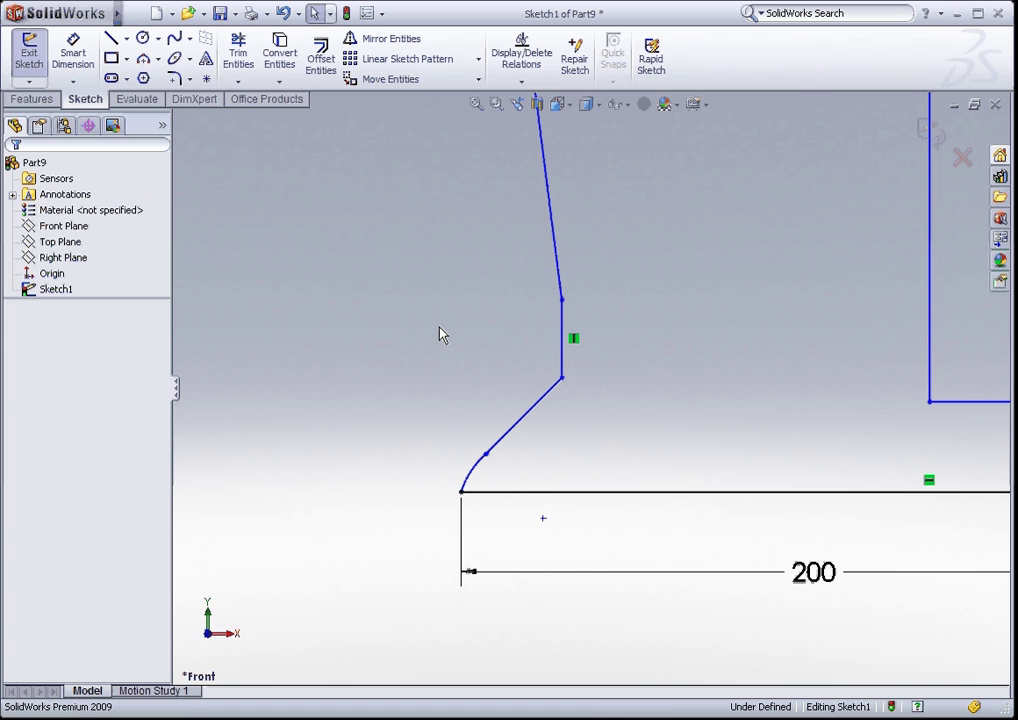
- Make the arc's centre point coincident with the base line
{"action": "left_click", "coordinate": [520, 88]}
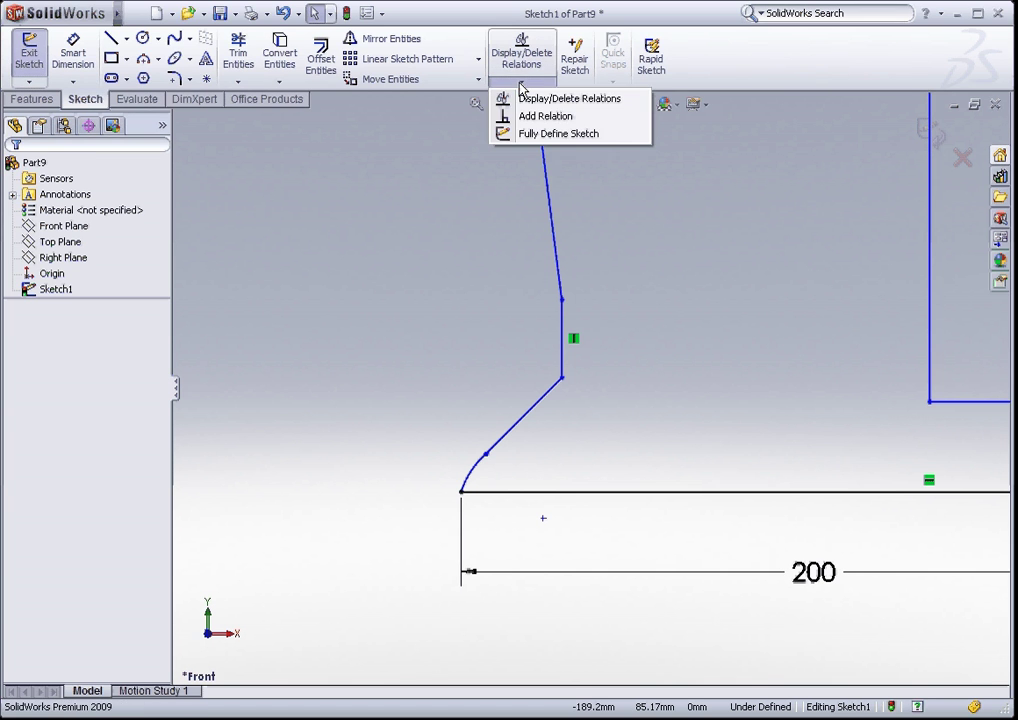
{"action": "left_click", "coordinate": [545, 116]}
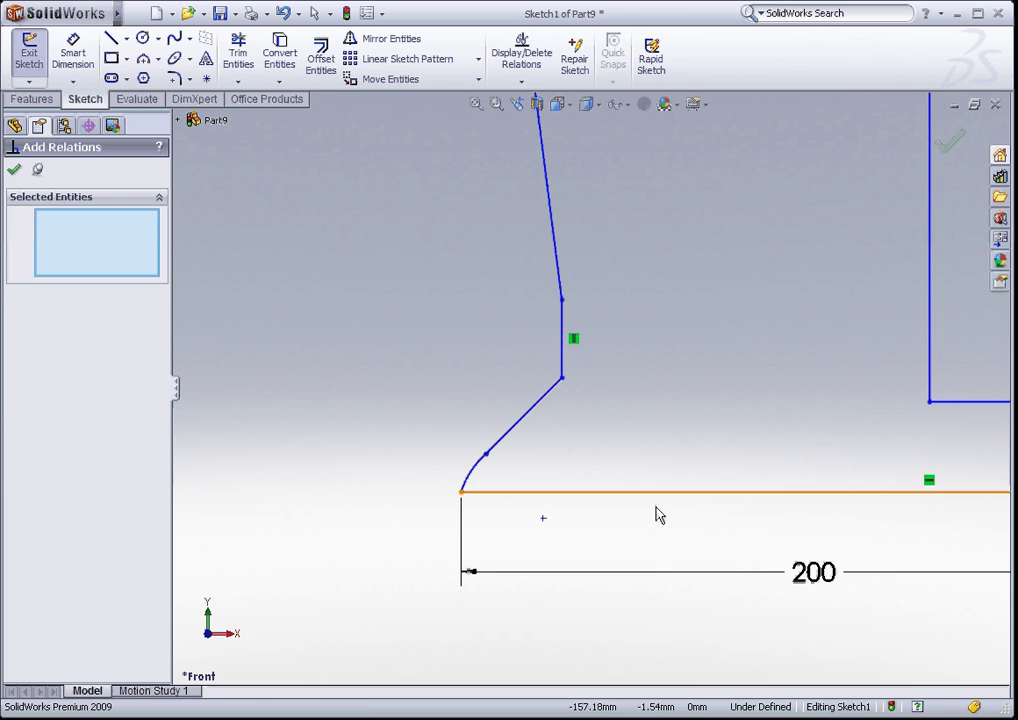
{"action": "left_click", "coordinate": [543, 518]}
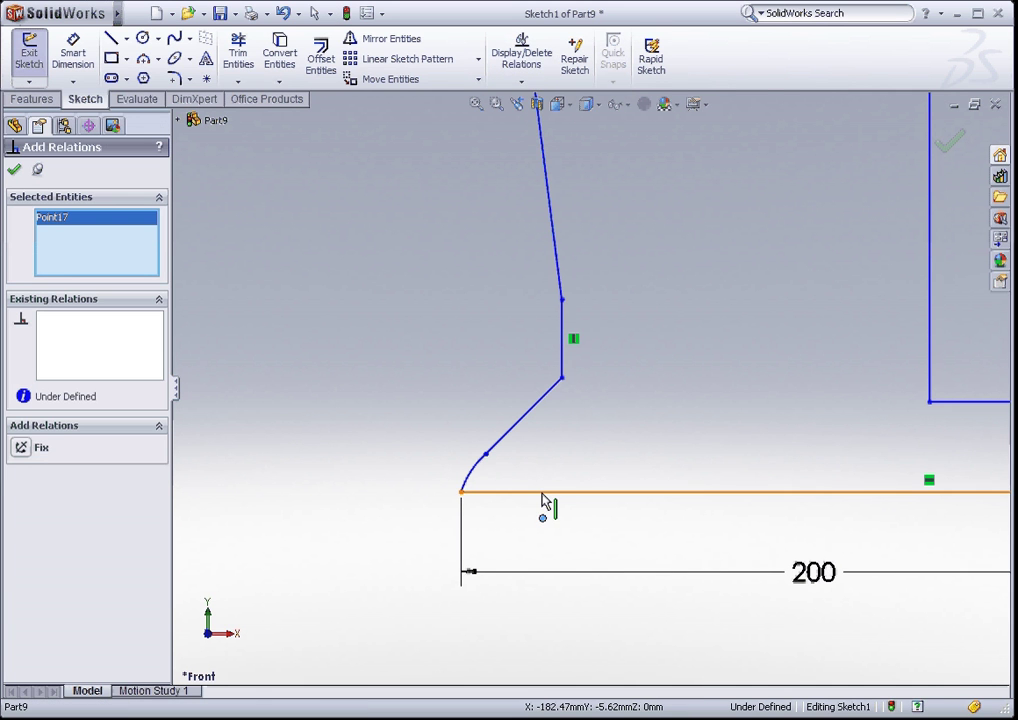
{"action": "left_click", "coordinate": [543, 492]}
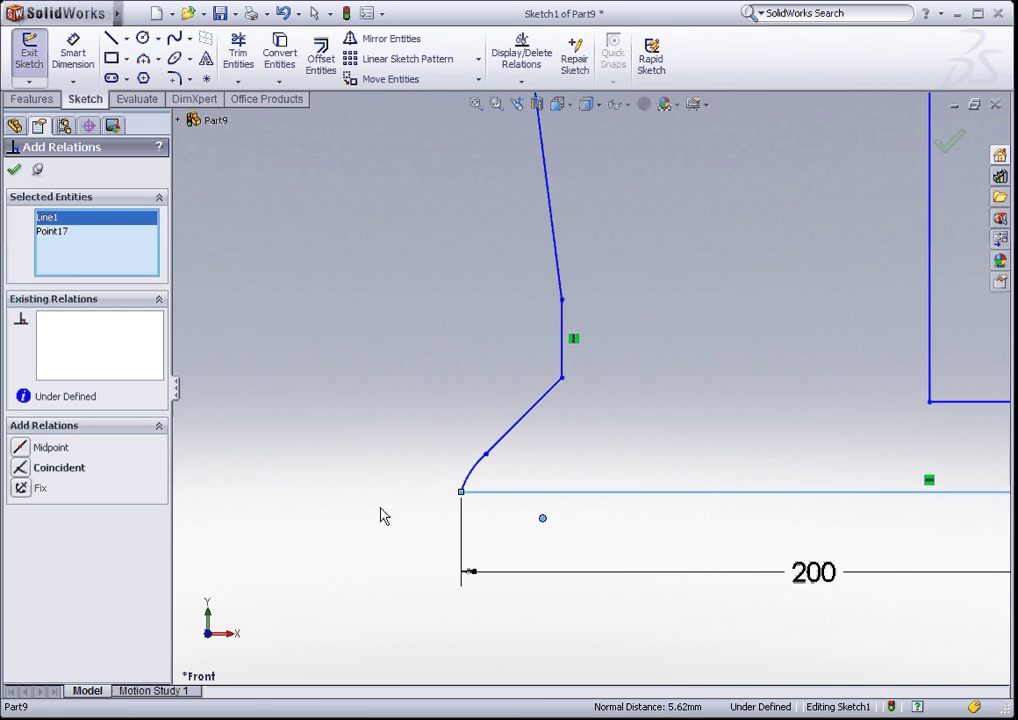
{"action": "left_click", "coordinate": [21, 468]}
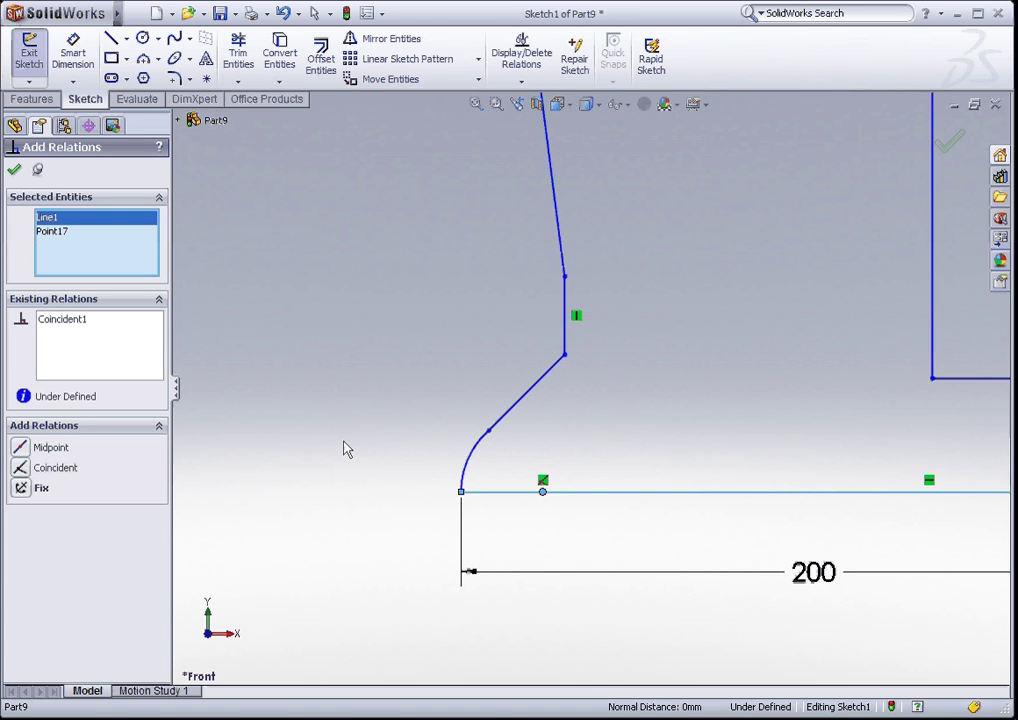
- Make the arc tangent to the adjoining angled line and confirm the relations
{"action": "left_click", "coordinate": [470, 456]}
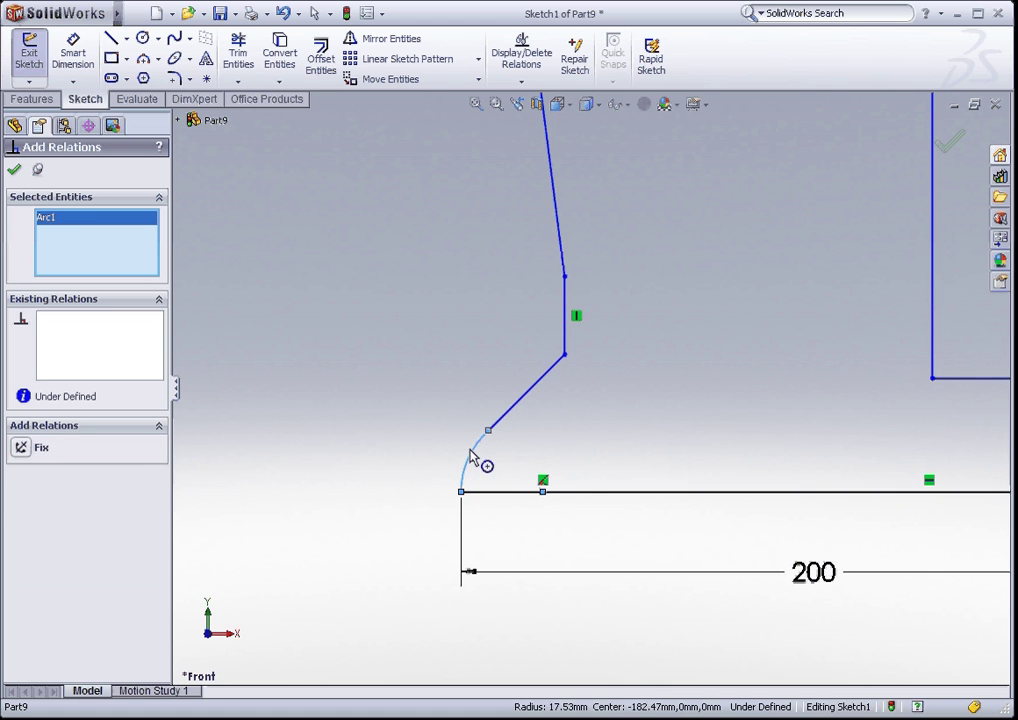
{"action": "left_click", "coordinate": [514, 424]}
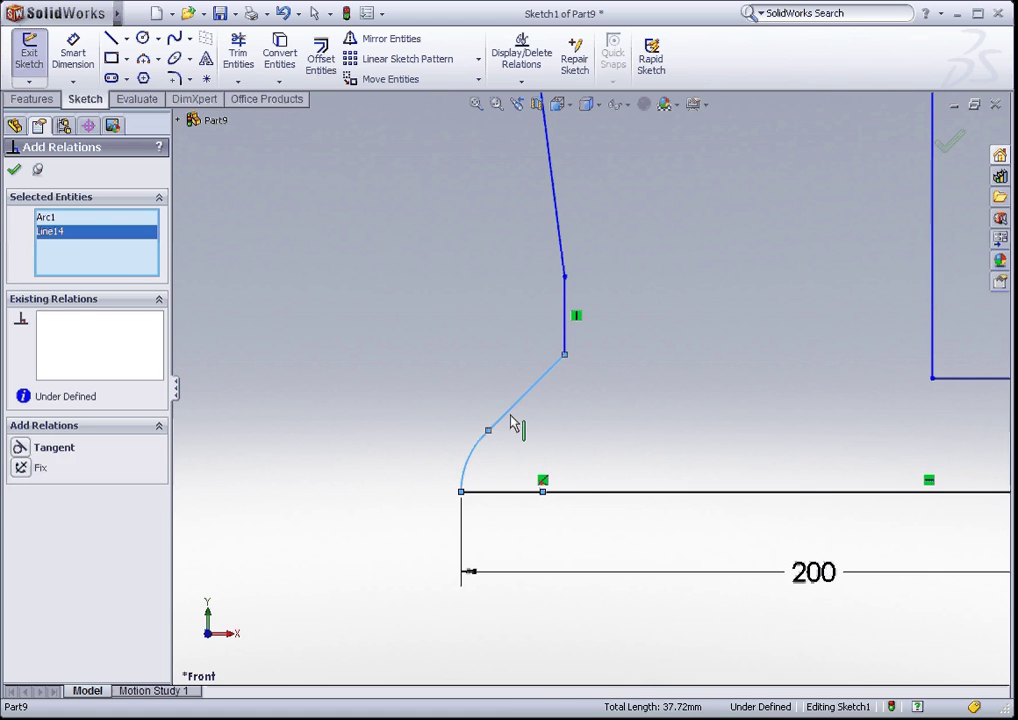
{"action": "left_click", "coordinate": [22, 449]}
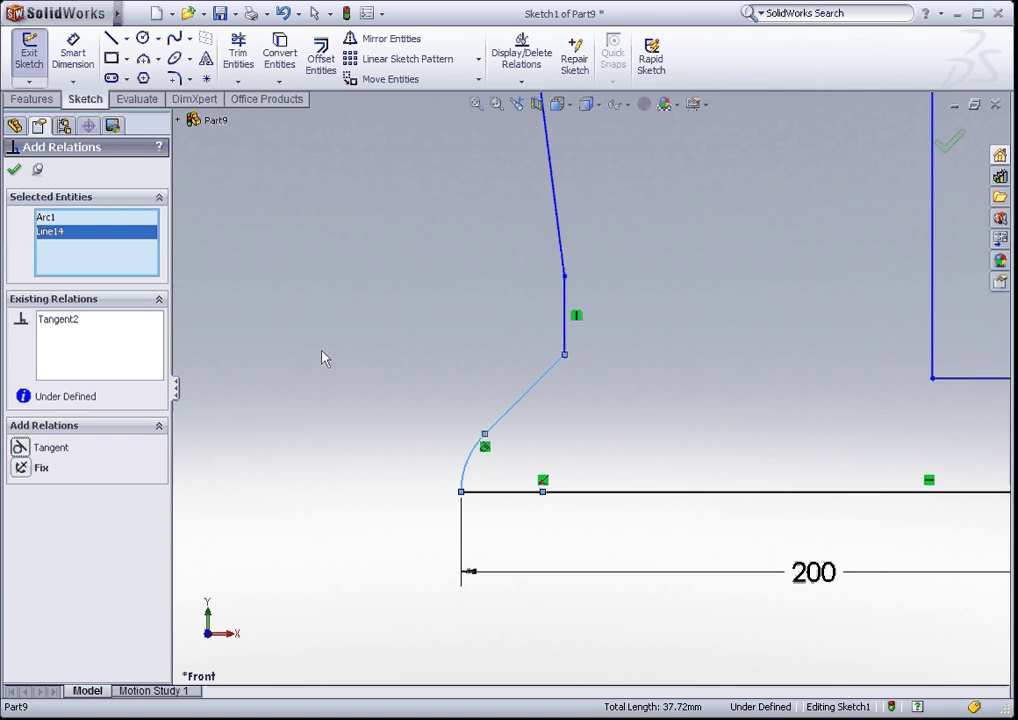
{"action": "left_click", "coordinate": [15, 172]}
- Add a Collinear relation between the two top horizontal lines flanking the notch, then zoom out
{"action": "scroll", "coordinate": [768, 256], "scroll_direction": "up", "scroll_amount": 2}
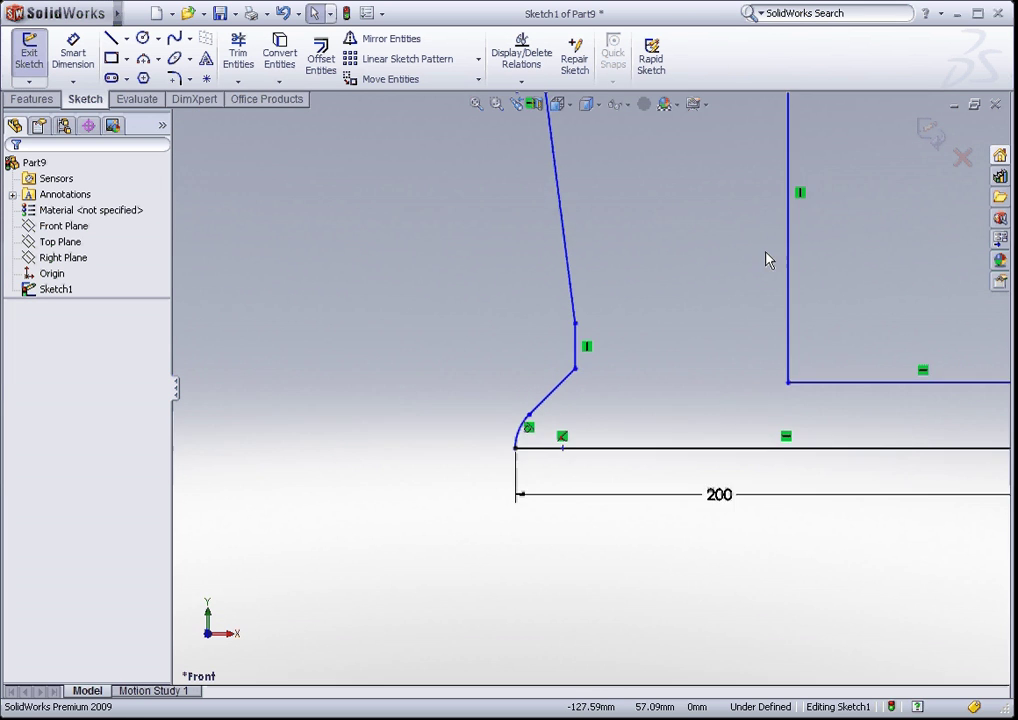
{"action": "scroll", "coordinate": [740, 245], "scroll_direction": "up", "scroll_amount": 2}
{"action": "scroll", "coordinate": [630, 145], "scroll_direction": "down", "scroll_amount": 4}
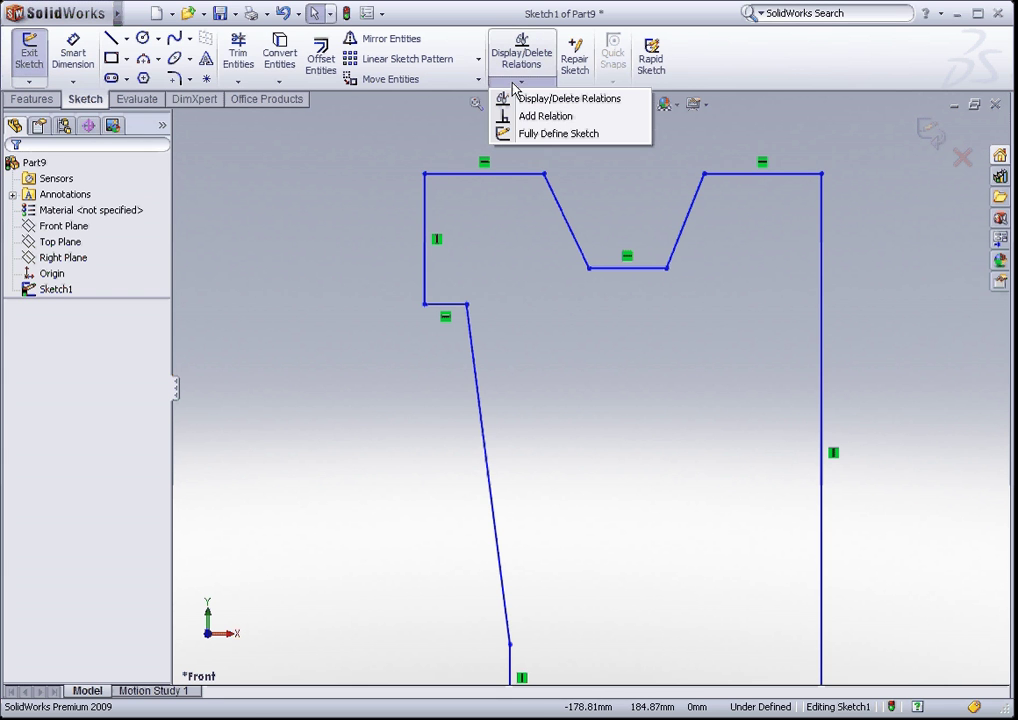
{"action": "left_click", "coordinate": [528, 121]}
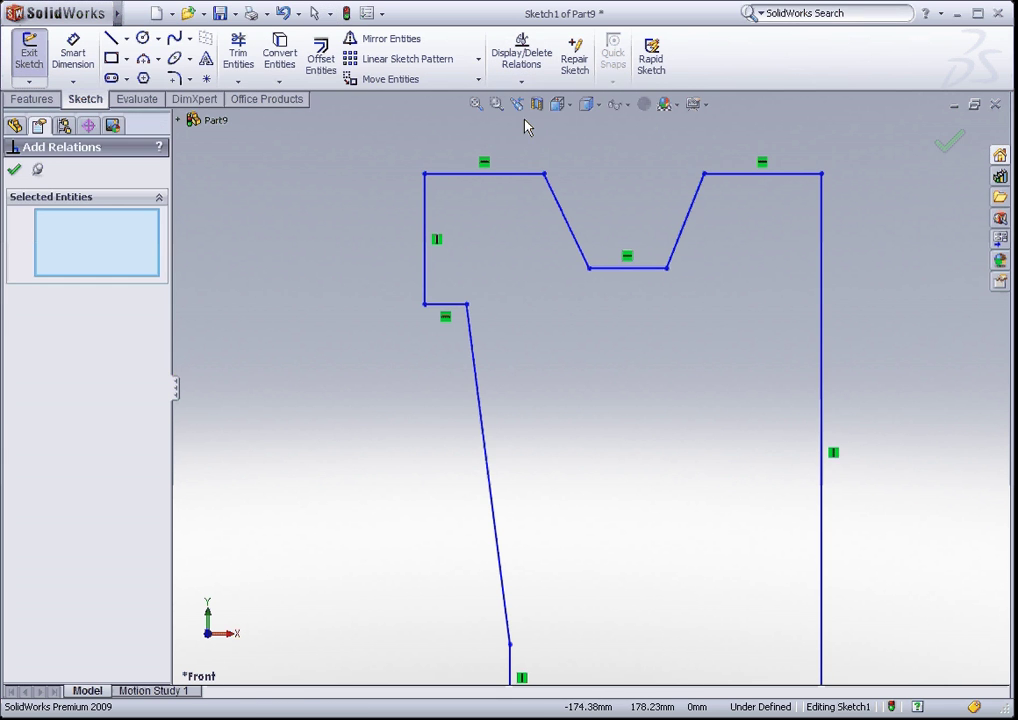
{"action": "left_click", "coordinate": [504, 175]}
{"action": "left_click", "coordinate": [728, 175]}
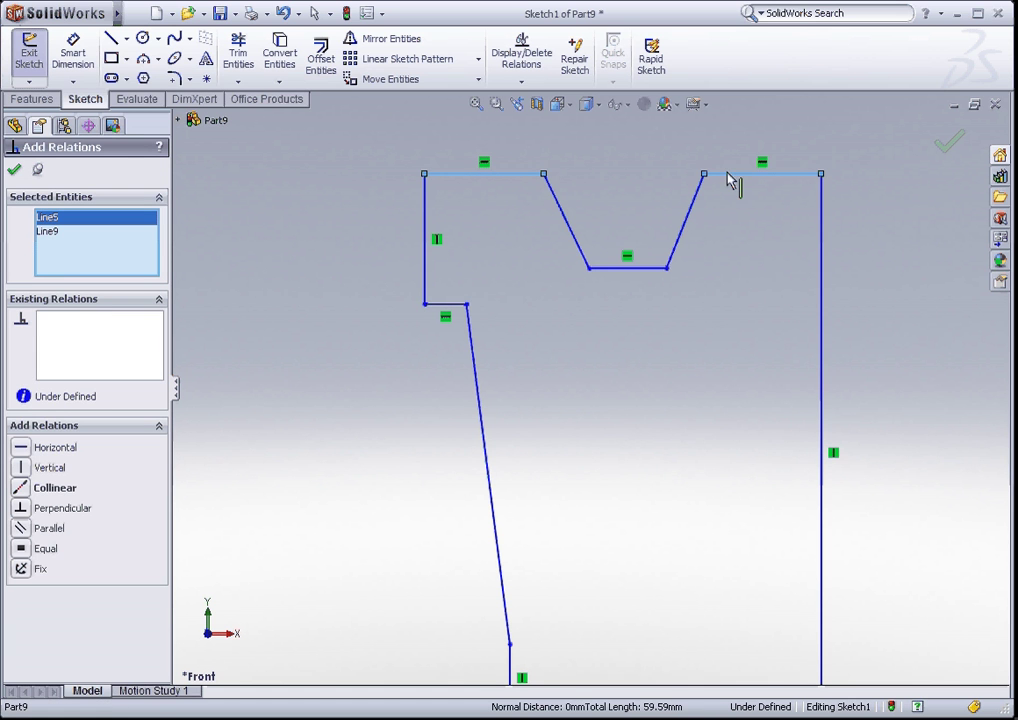
{"action": "left_click", "coordinate": [22, 494]}
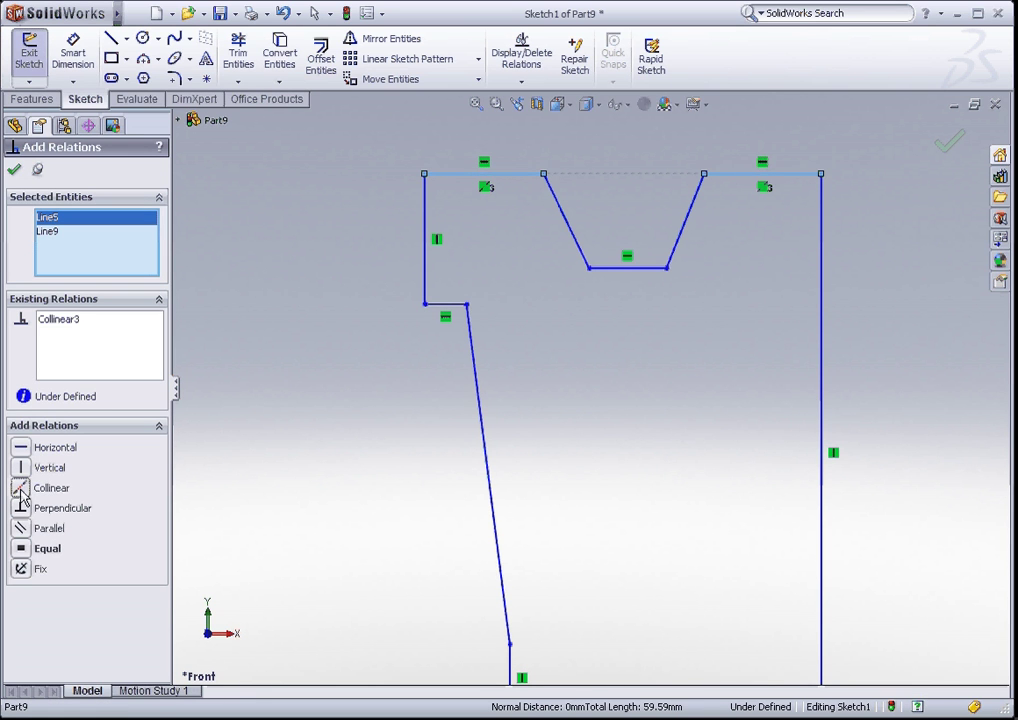
{"action": "left_click", "coordinate": [14, 170]}
{"action": "key", "text": "z"}
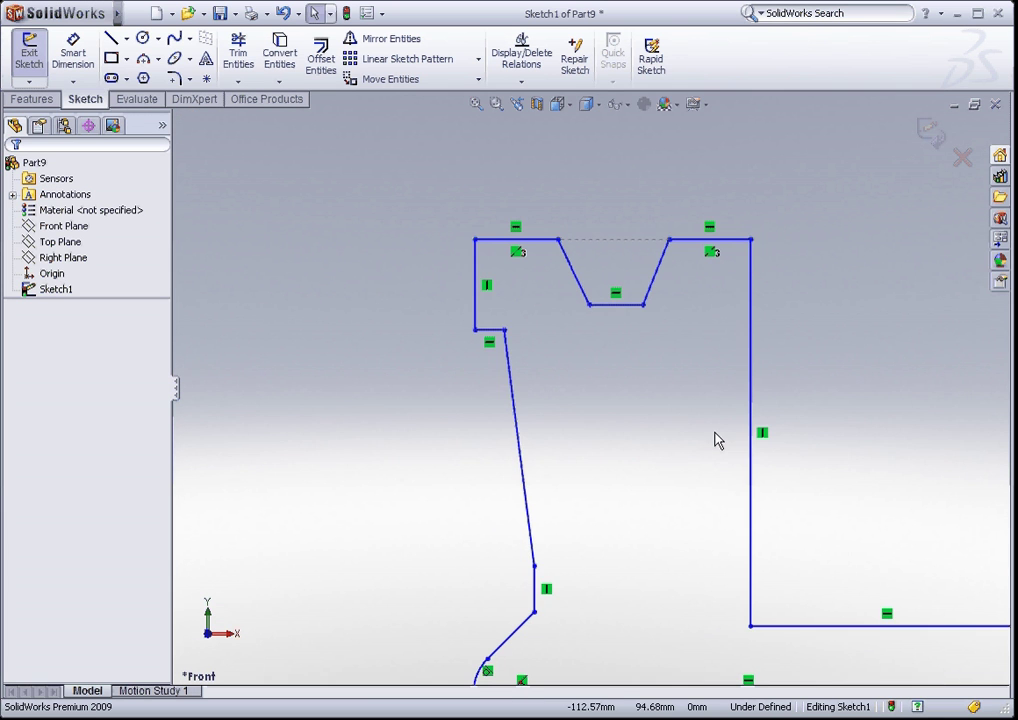
{"action": "key", "text": "z"}
{"action": "scroll", "coordinate": [816, 452], "scroll_direction": "down", "scroll_amount": 1}
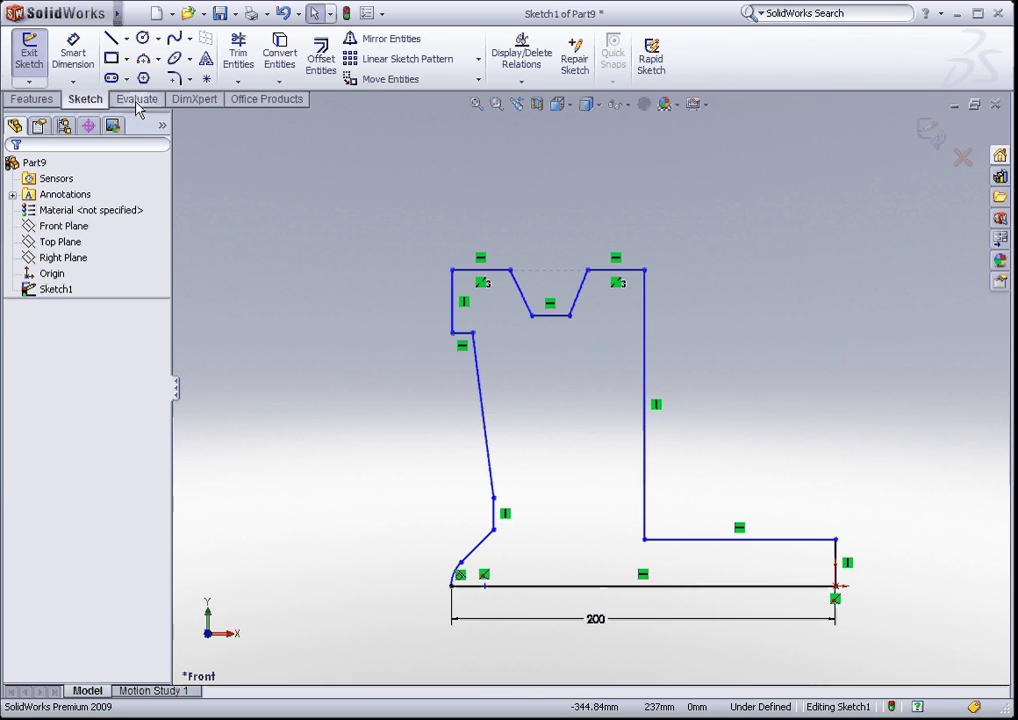
- Dimension the right step height to 20 and the step length to 100
{"action": "left_click", "coordinate": [72, 62]}
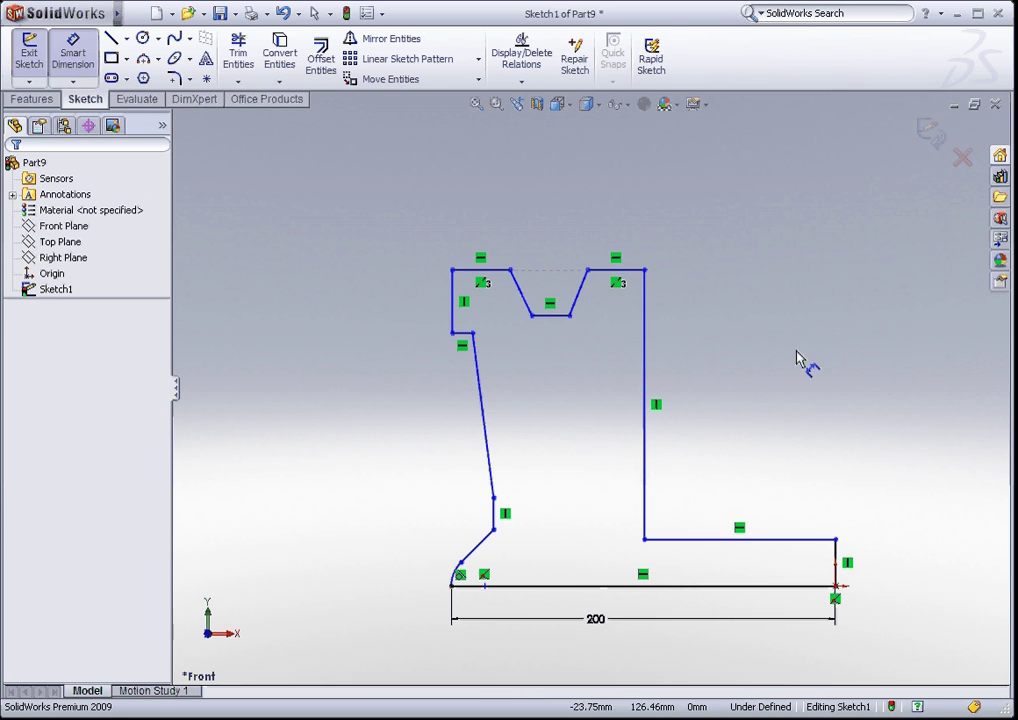
{"action": "left_click", "coordinate": [838, 567]}
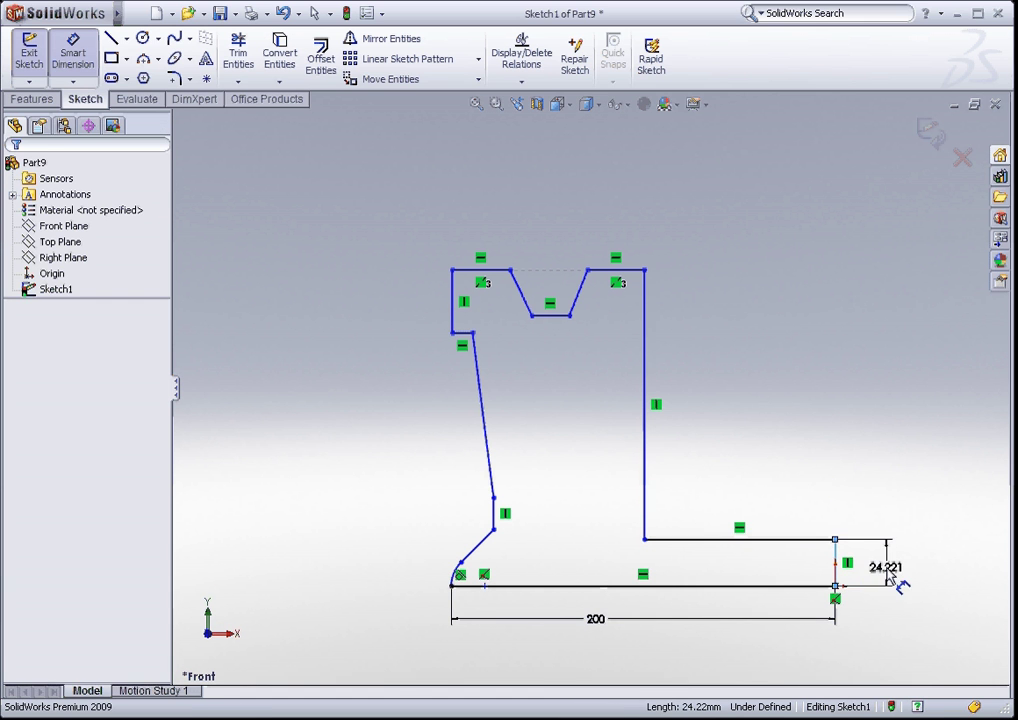
{"action": "left_click", "coordinate": [889, 578]}
{"action": "type", "text": "20"}
{"action": "key", "text": "Return"}
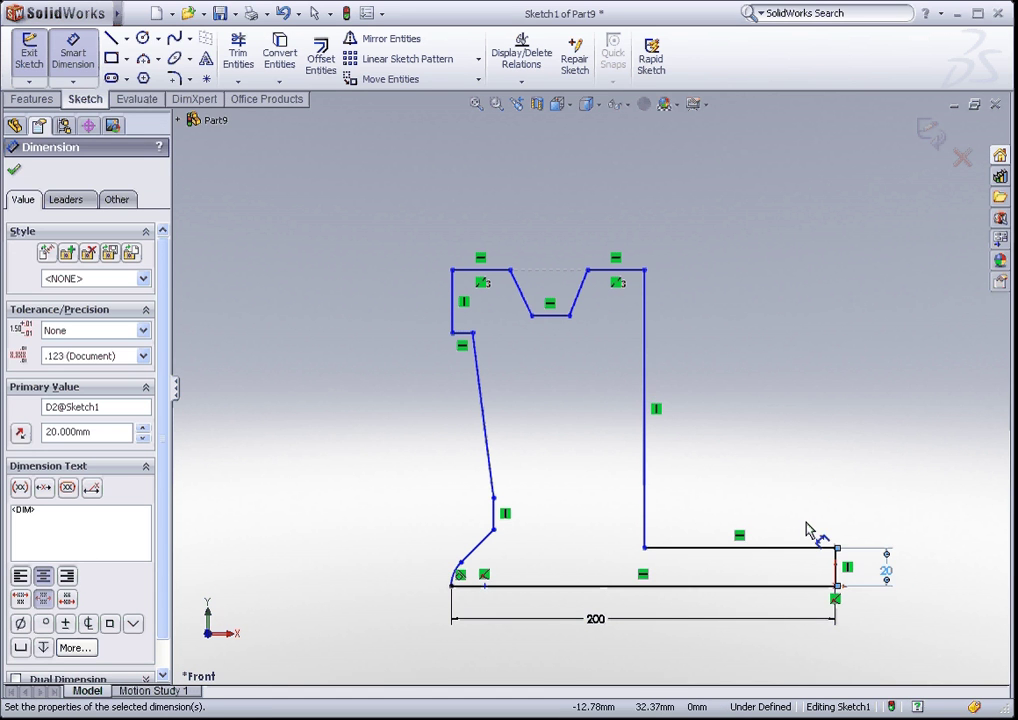
{"action": "left_click", "coordinate": [722, 549]}
{"action": "left_click", "coordinate": [741, 521]}
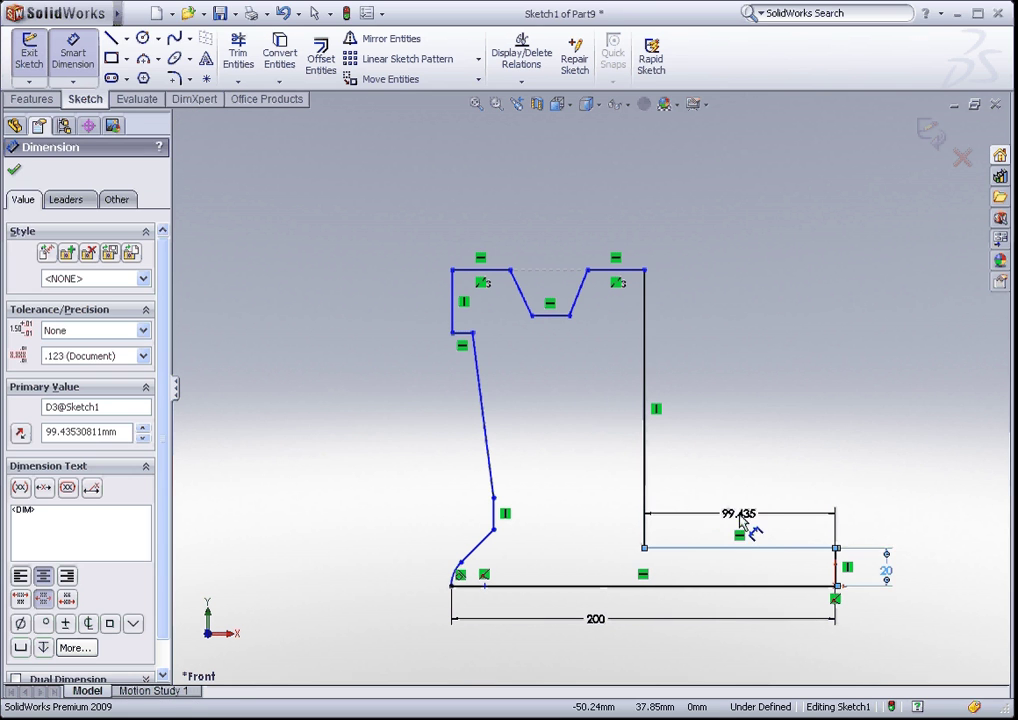
{"action": "type", "text": "100"}
{"action": "key", "text": "Return"}
{"action": "left_click", "coordinate": [741, 521]}
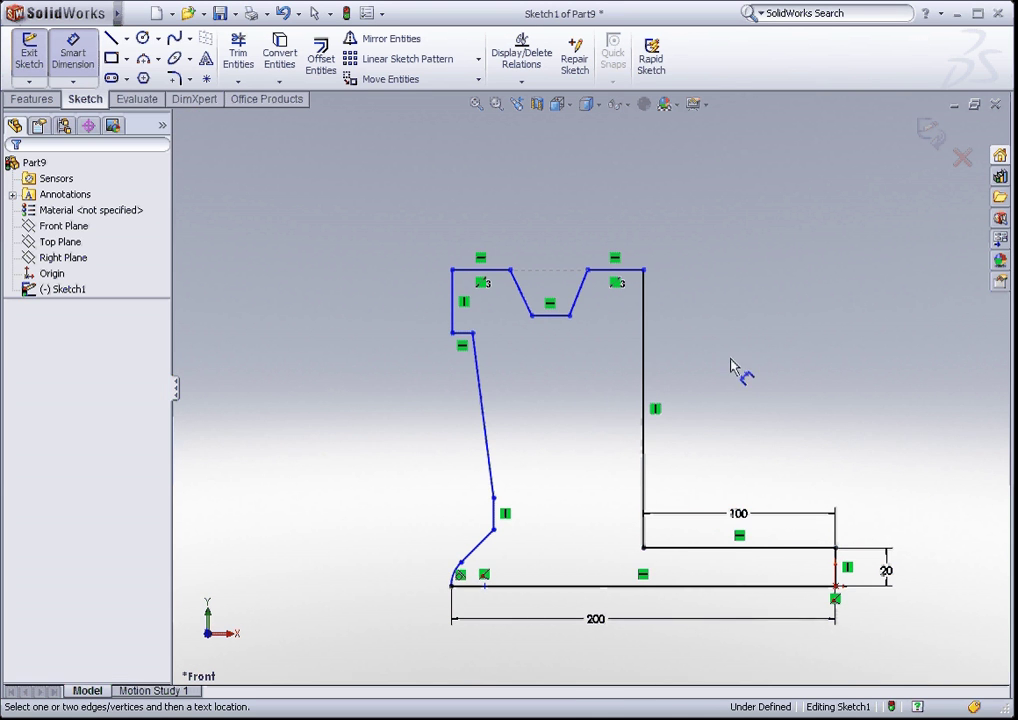
- Set the notch depth to 25 and its offset from the left edge to 40
{"action": "scroll", "coordinate": [613, 311], "scroll_direction": "down", "scroll_amount": 2}
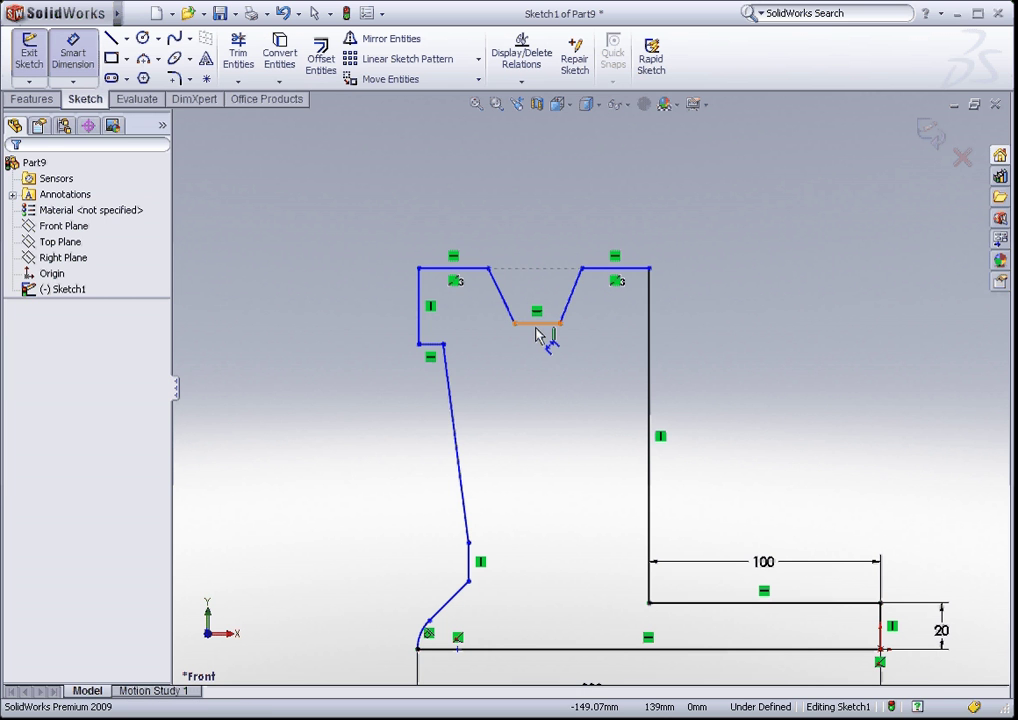
{"action": "left_click", "coordinate": [537, 326]}
{"action": "left_click", "coordinate": [598, 268]}
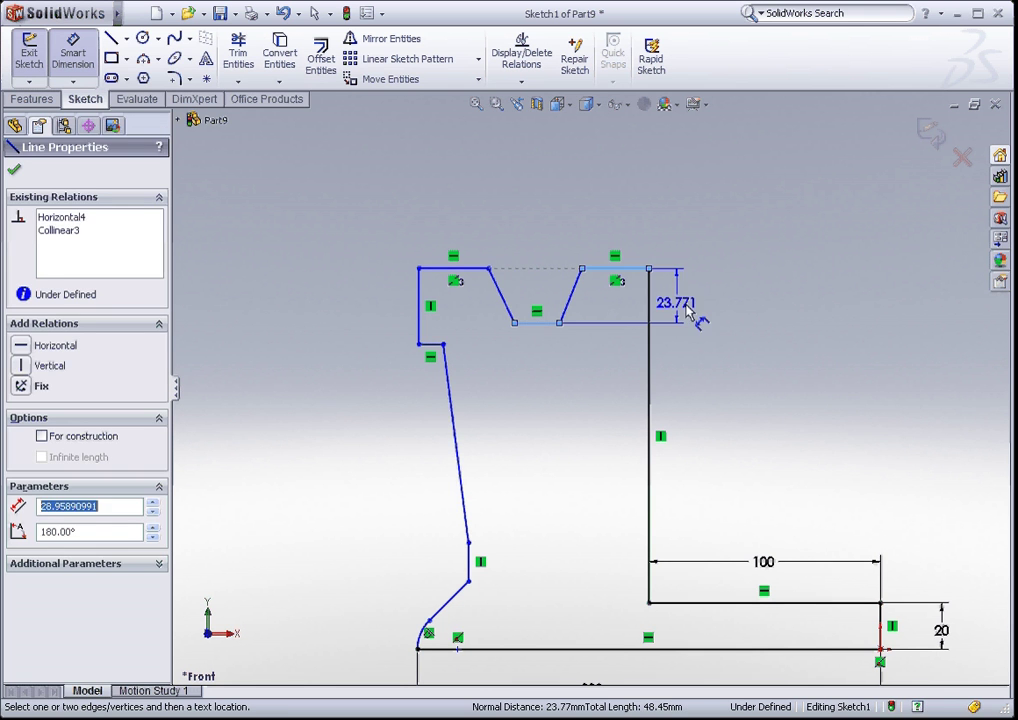
{"action": "left_click", "coordinate": [718, 314]}
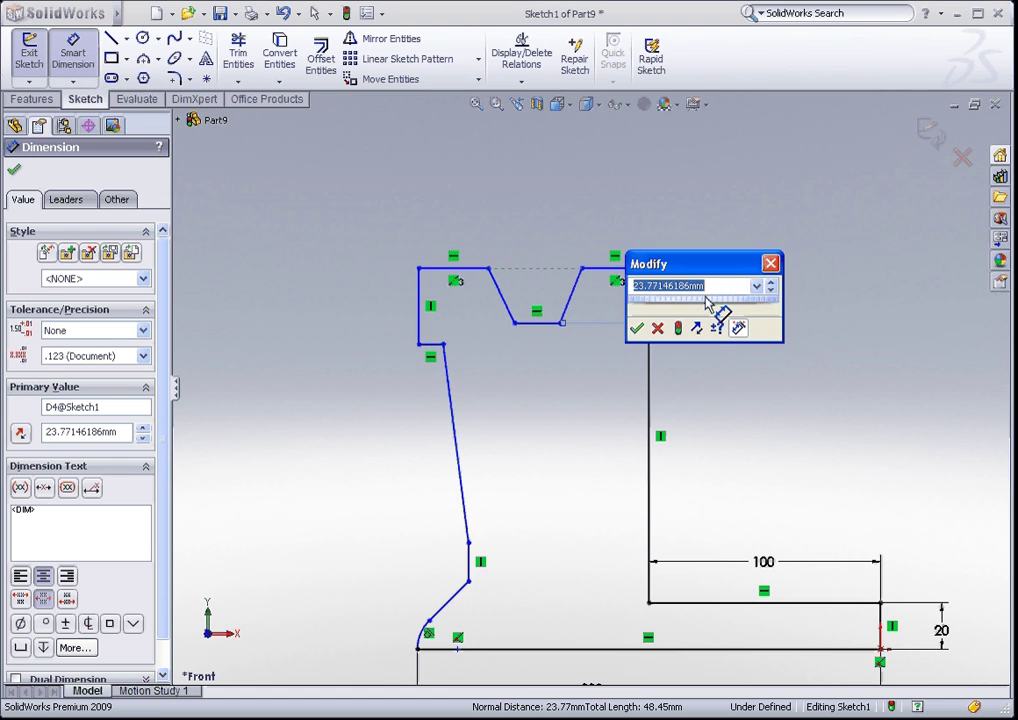
{"action": "type", "text": "25"}
{"action": "key", "text": "Return"}
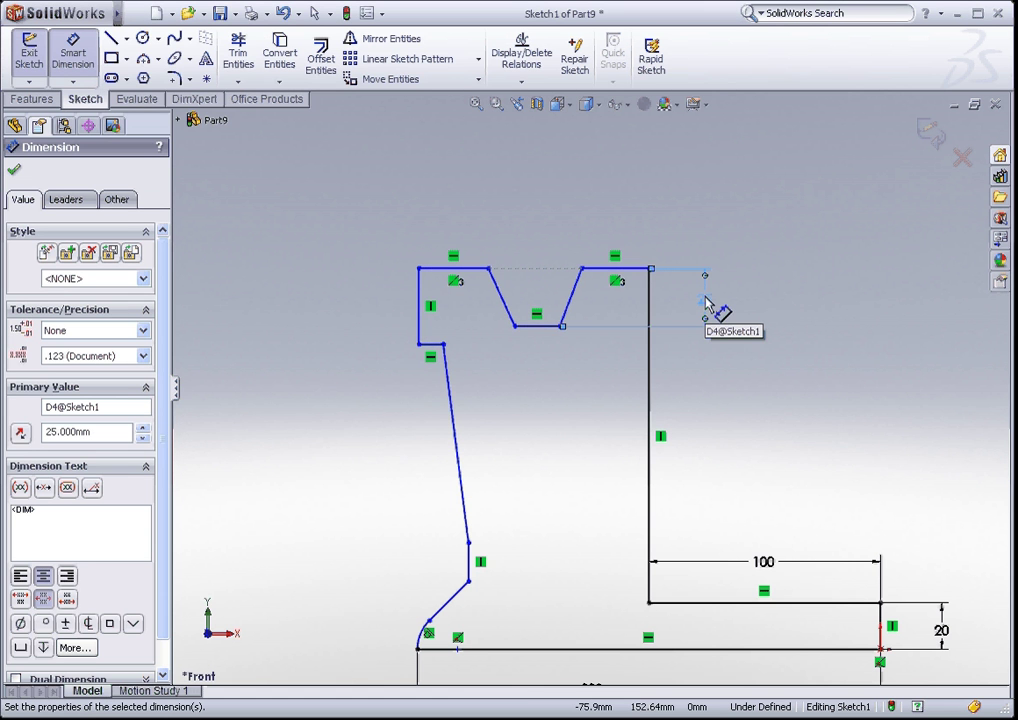
{"action": "left_click", "coordinate": [420, 320]}
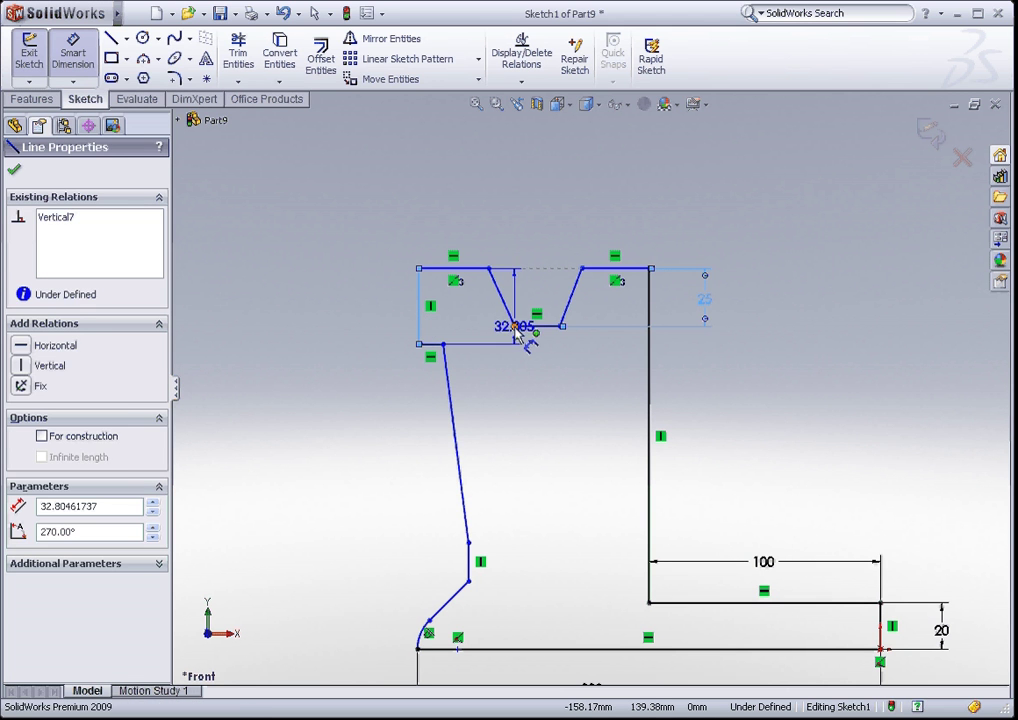
{"action": "left_click", "coordinate": [514, 326]}
{"action": "left_click", "coordinate": [470, 228]}
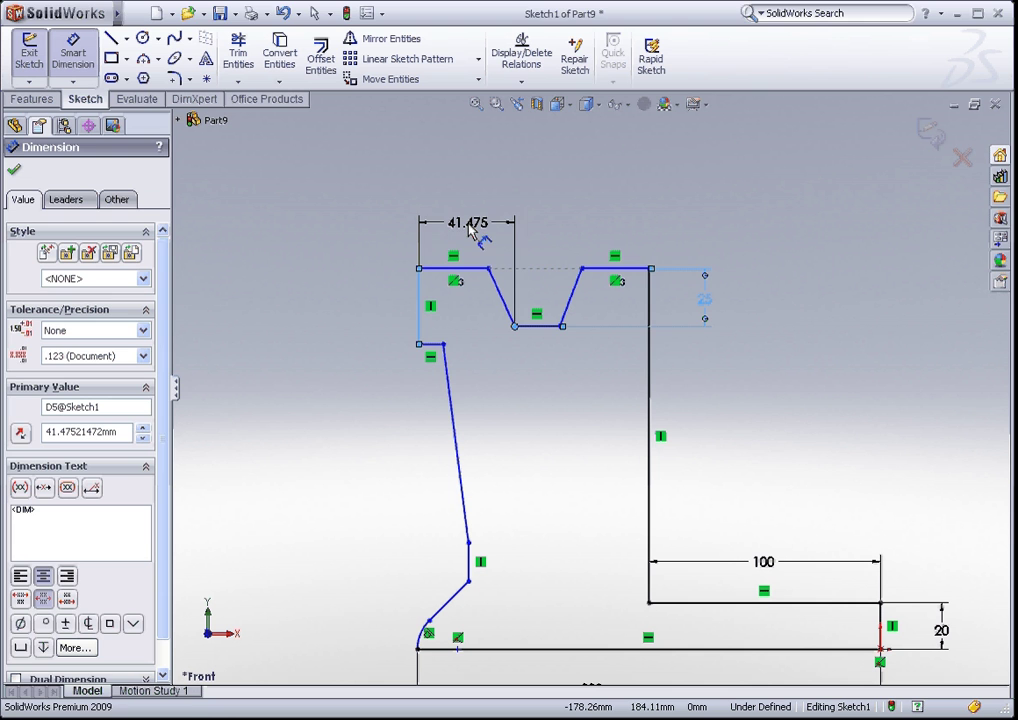
{"action": "type", "text": "40"}
{"action": "key", "text": "Return"}
{"action": "key", "text": "Escape"}
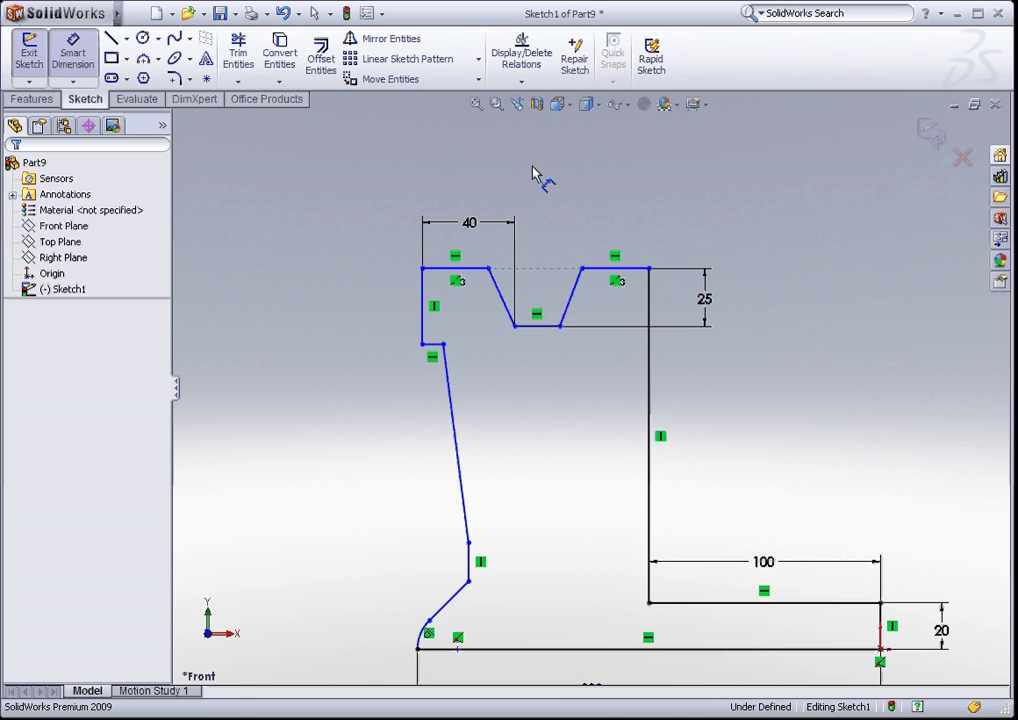
- Dimension the left edge height to 25 and the overall top width to 100
{"action": "left_click", "coordinate": [423, 309]}
{"action": "left_click", "coordinate": [370, 313]}
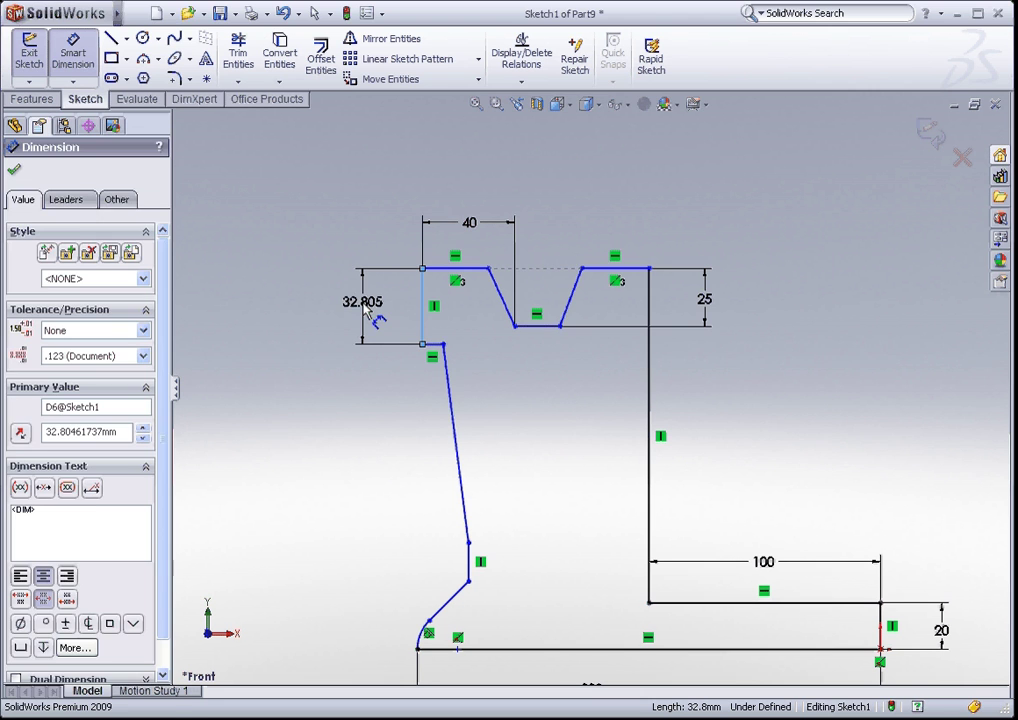
{"action": "type", "text": "25"}
{"action": "key", "text": "Return"}
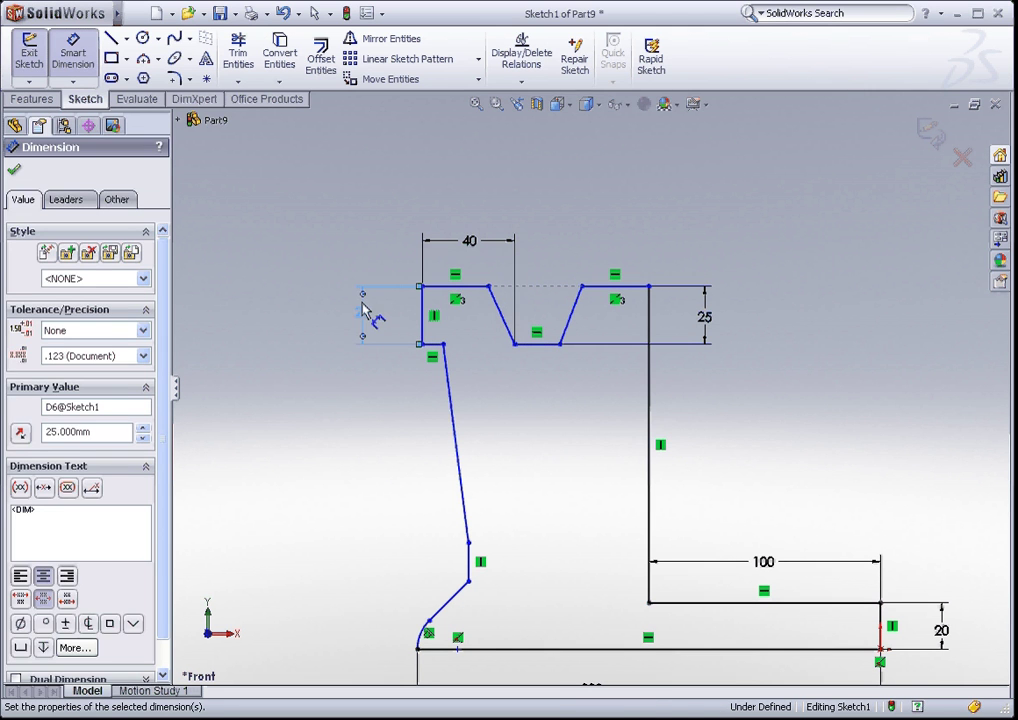
{"action": "left_click", "coordinate": [302, 292]}
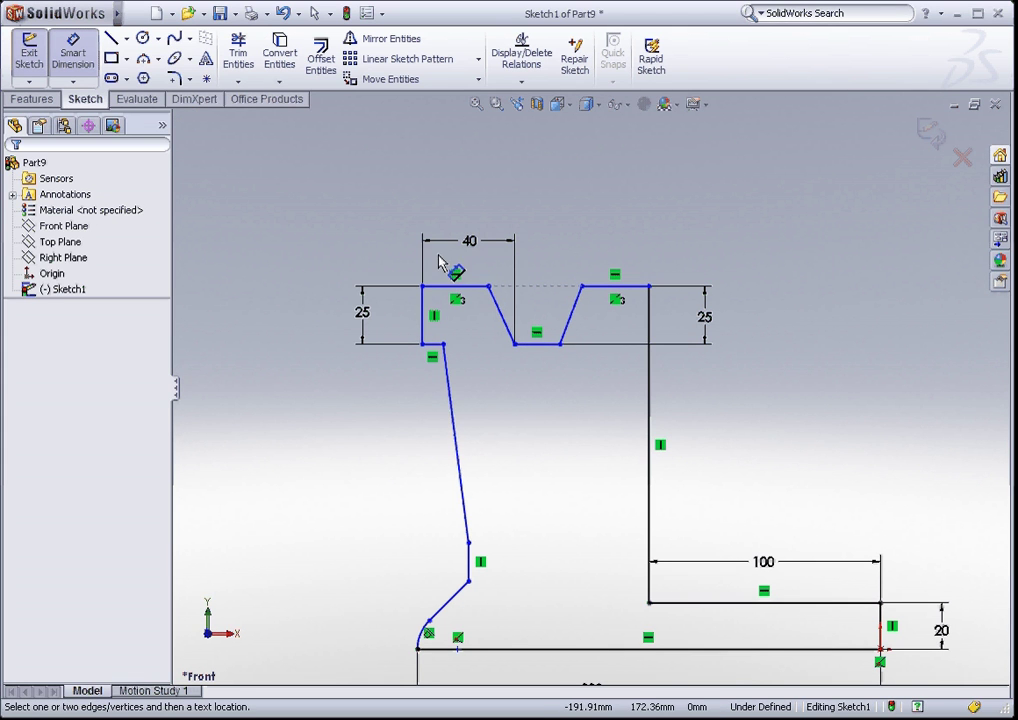
{"action": "left_click", "coordinate": [424, 316]}
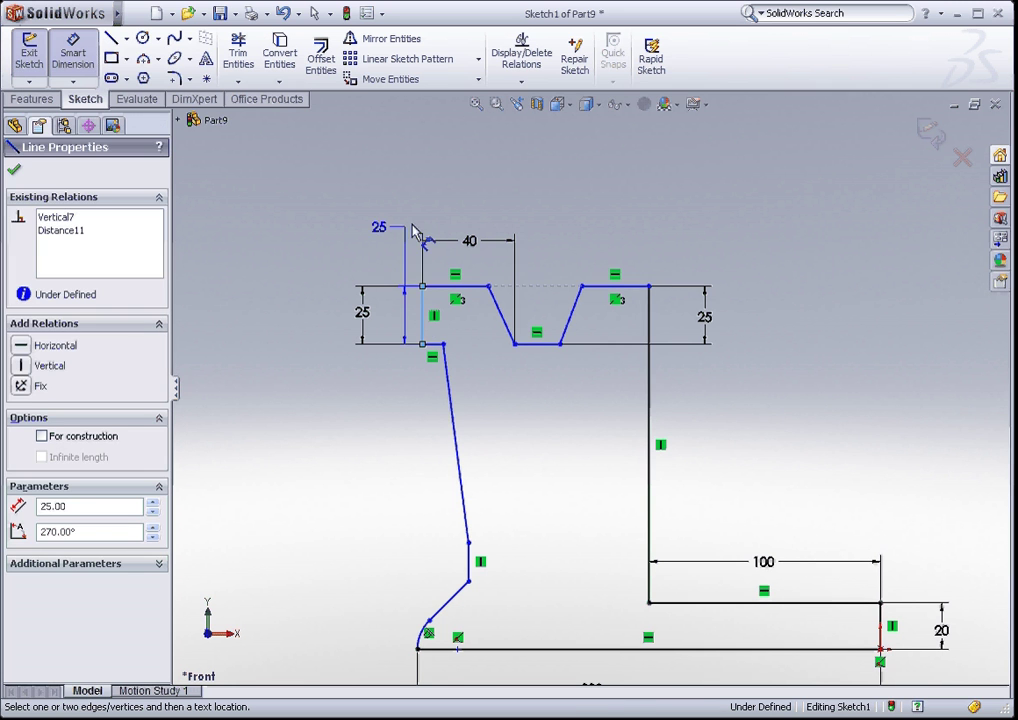
{"action": "left_click", "coordinate": [648, 333]}
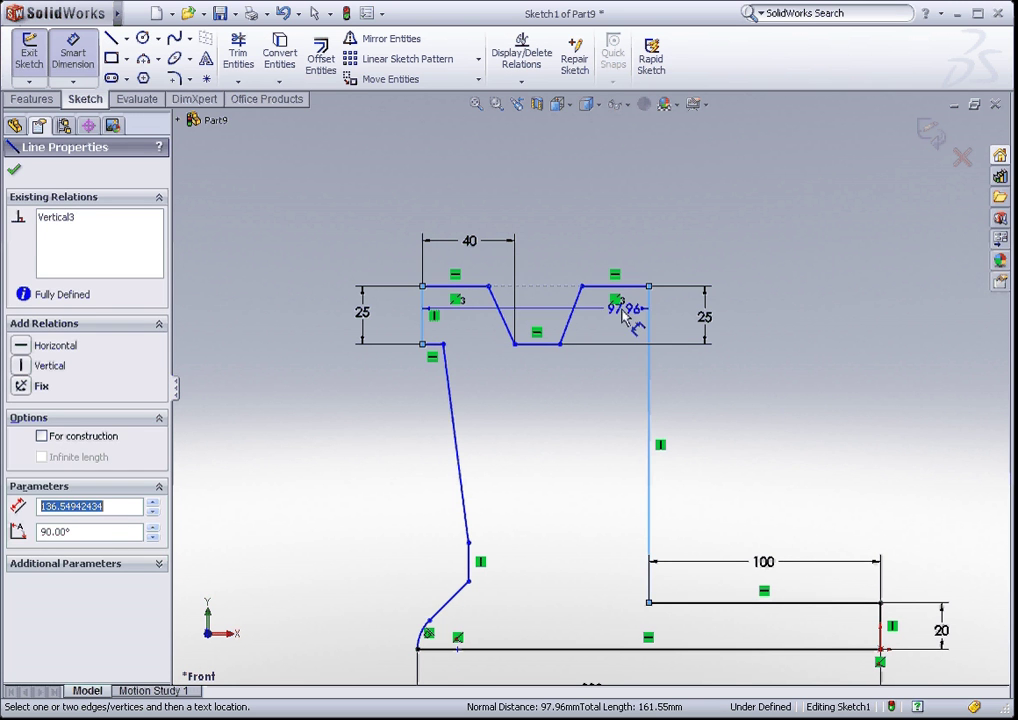
{"action": "left_click", "coordinate": [537, 218]}
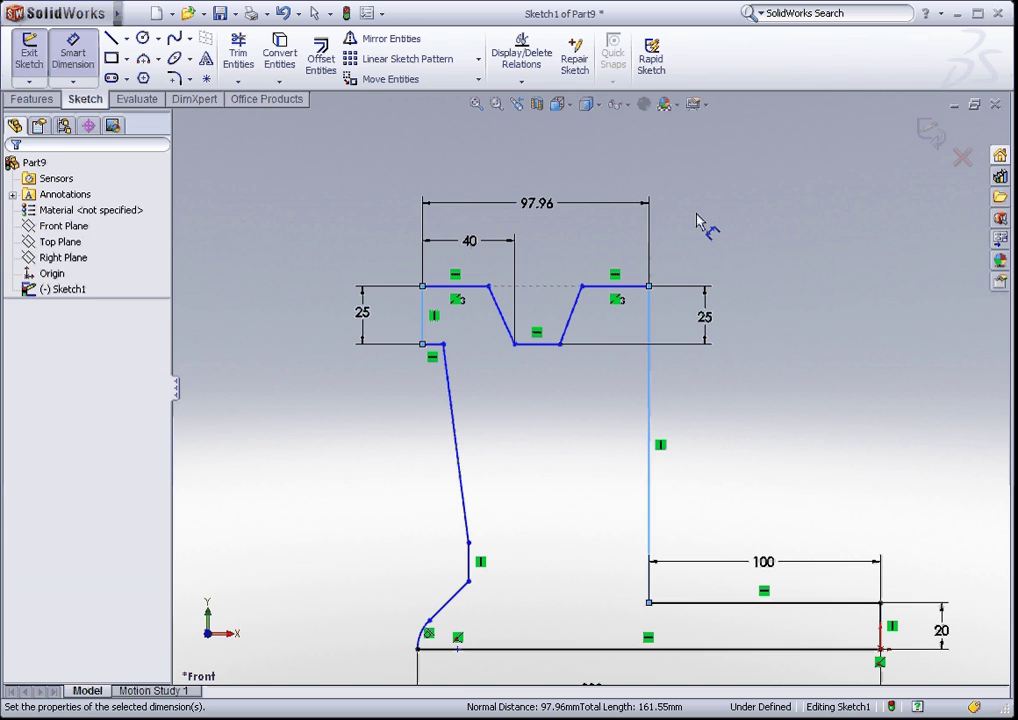
{"action": "type", "text": "1"}
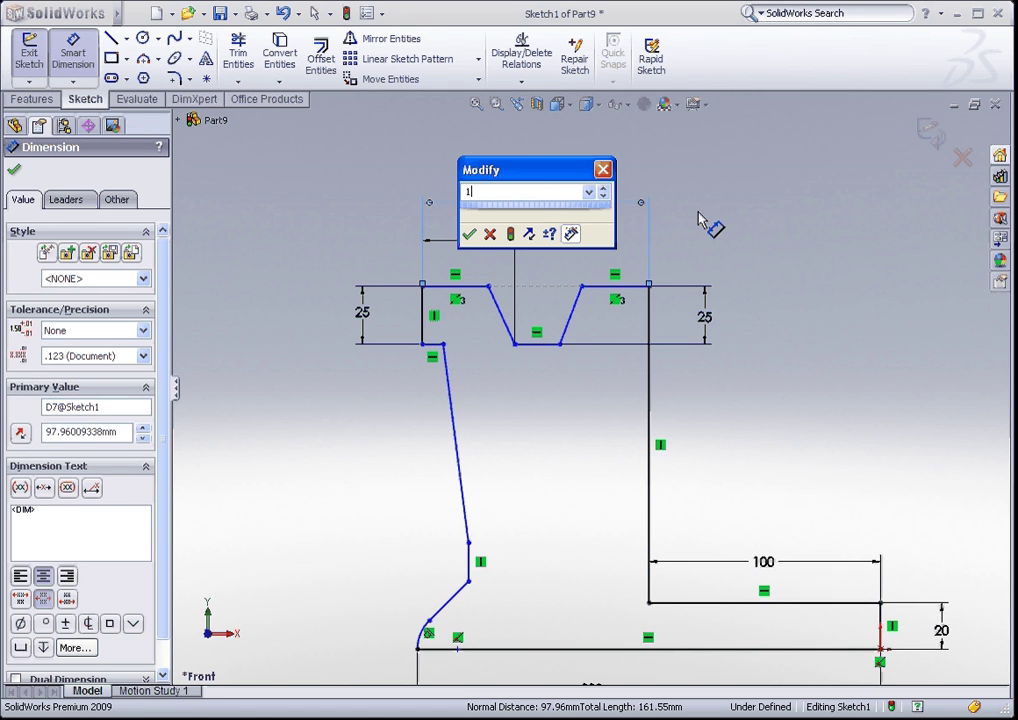
{"action": "type", "text": "00"}
{"action": "key", "text": "Return"}
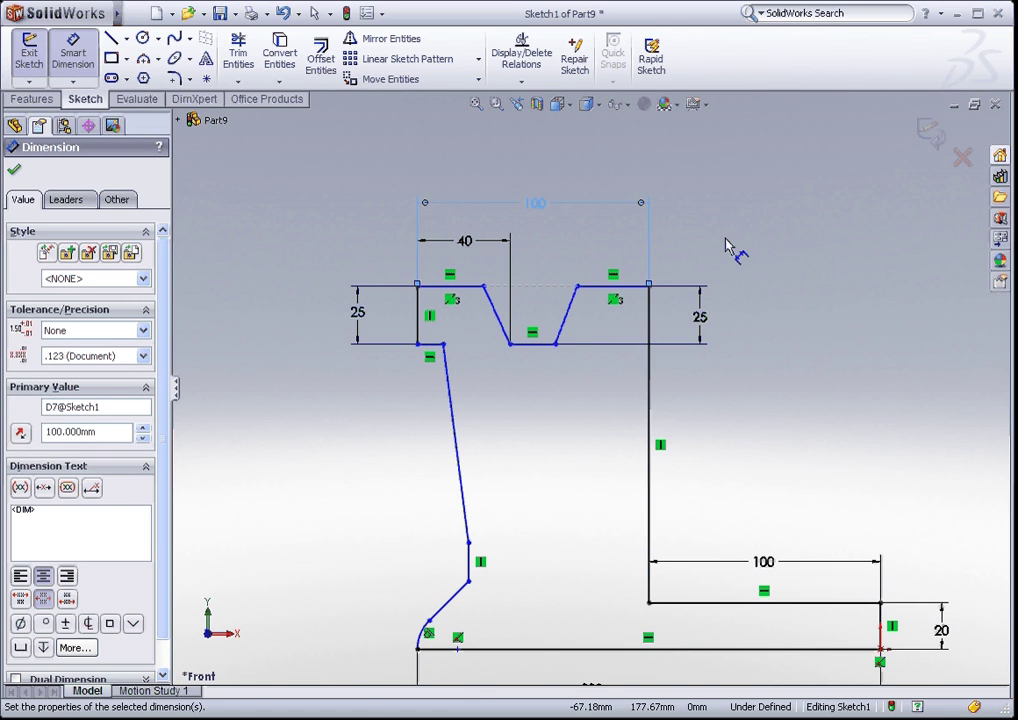
{"action": "left_click", "coordinate": [728, 248]}
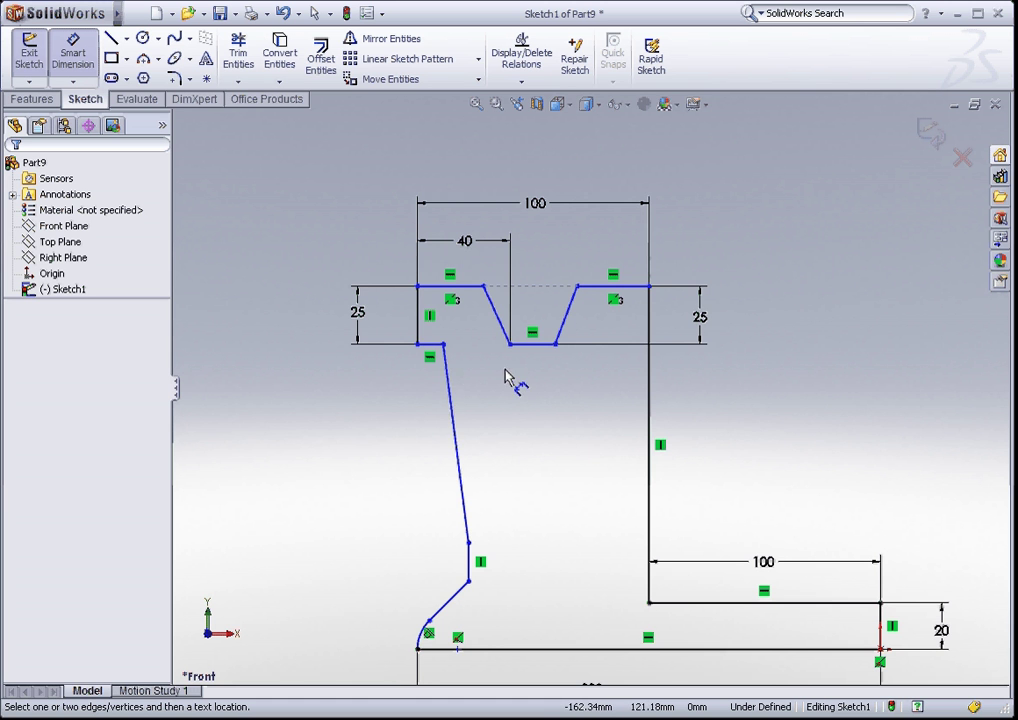
- Set the angle between the notch bottom and its right slanted side to 120°
{"action": "scroll", "coordinate": [550, 345], "scroll_direction": "down", "scroll_amount": 2}
{"action": "scroll", "coordinate": [562, 354], "scroll_direction": "down", "scroll_amount": 1}
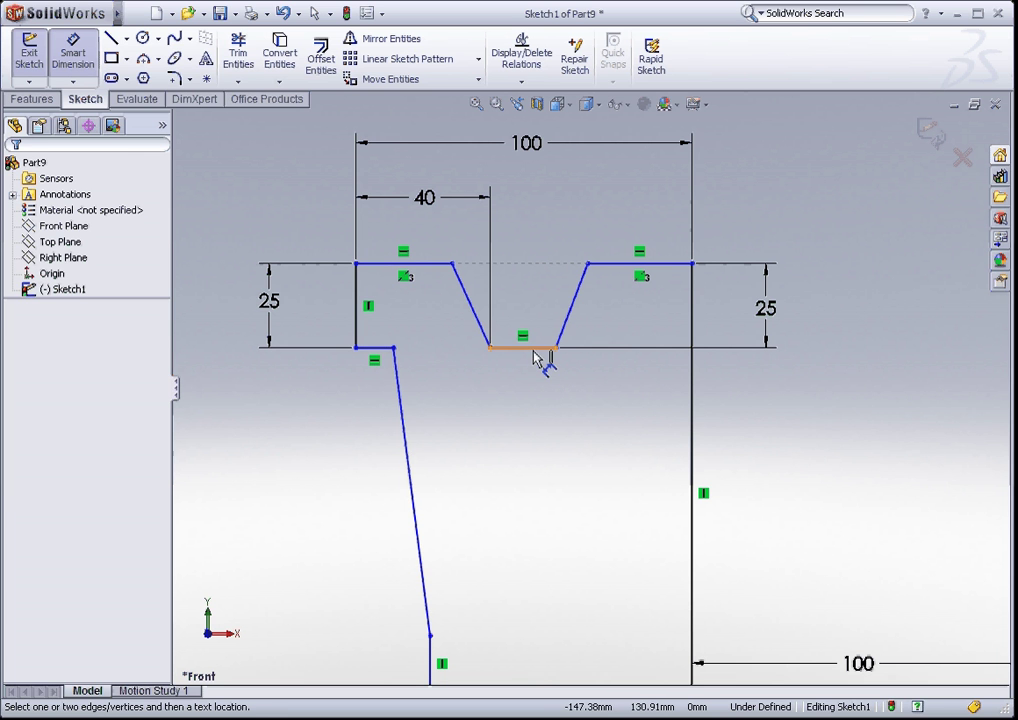
{"action": "left_click", "coordinate": [535, 358]}
{"action": "left_click", "coordinate": [561, 335]}
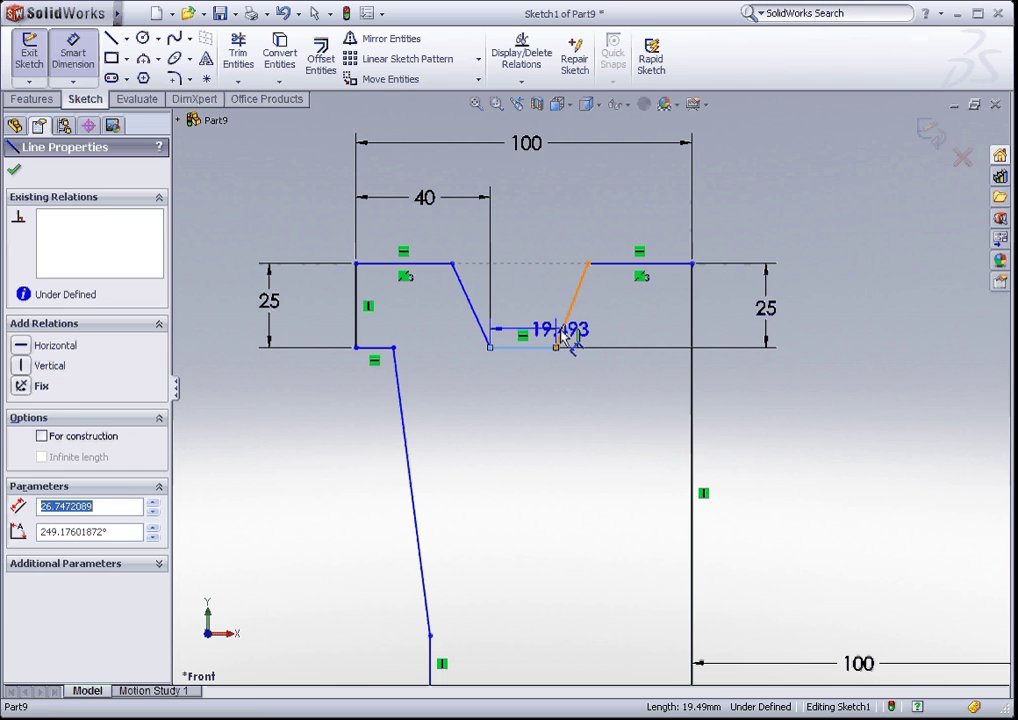
{"action": "left_click", "coordinate": [537, 313]}
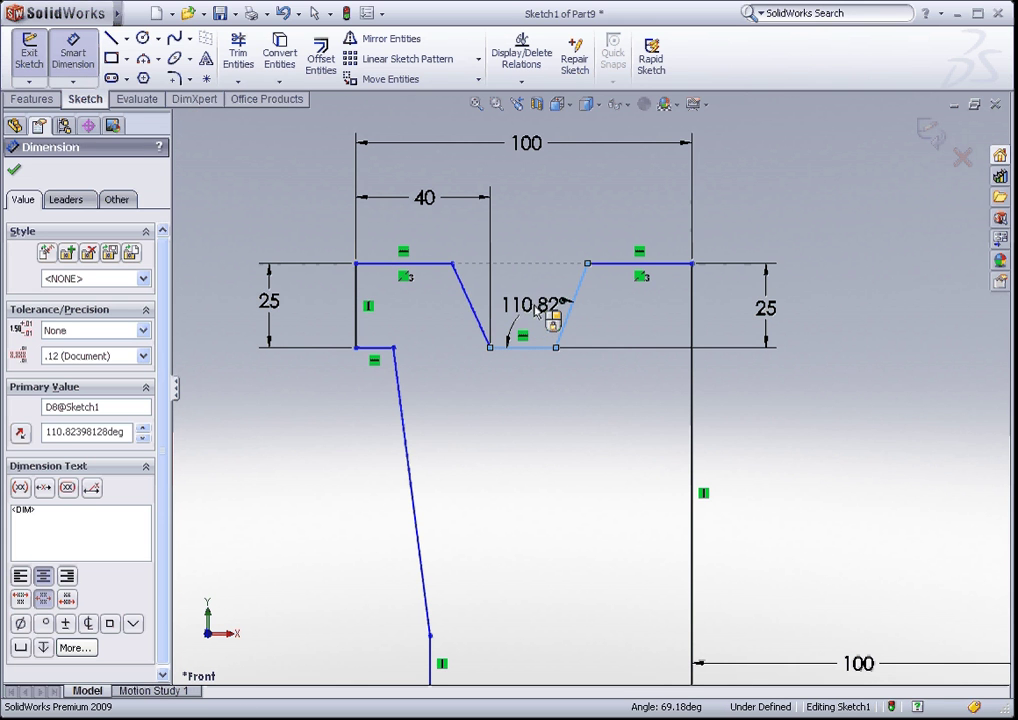
{"action": "type", "text": "120"}
{"action": "key", "text": "Return"}
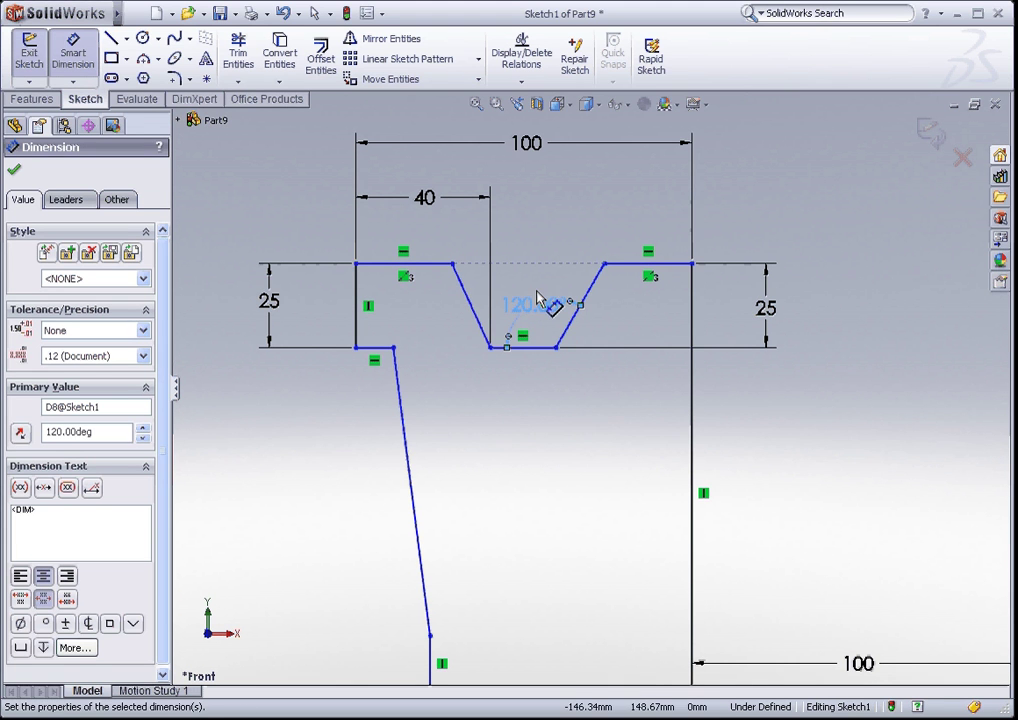
{"action": "left_click", "coordinate": [568, 245]}
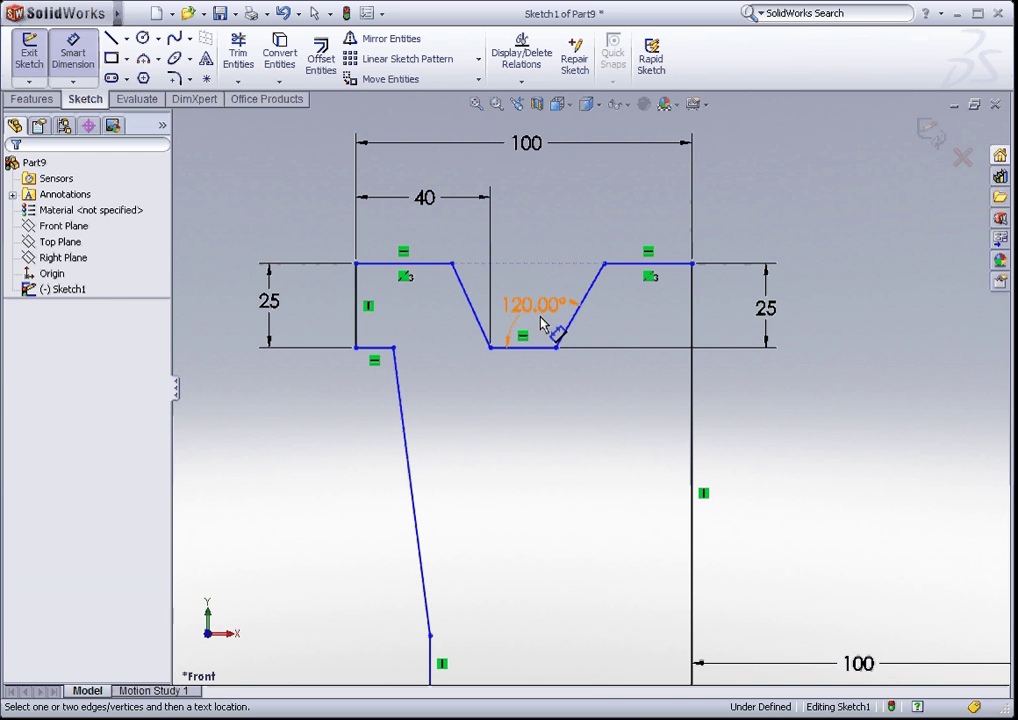
- Set the angle between the notch's left slanted side and the top line to 120°
{"action": "left_click", "coordinate": [486, 340]}
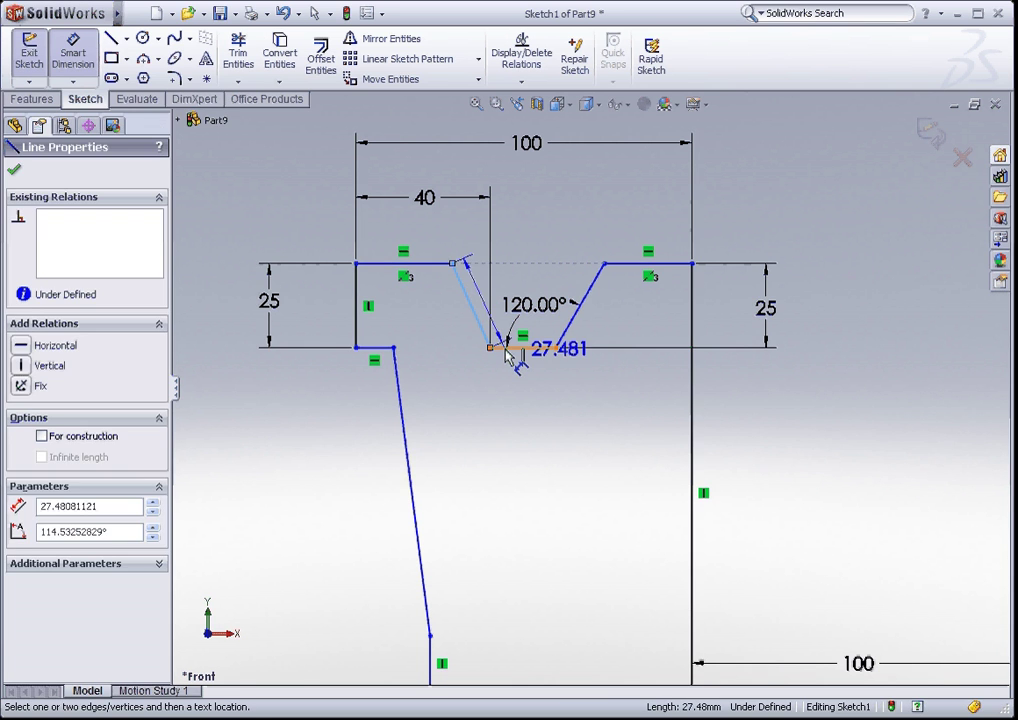
{"action": "left_click", "coordinate": [430, 263]}
{"action": "left_click", "coordinate": [545, 268]}
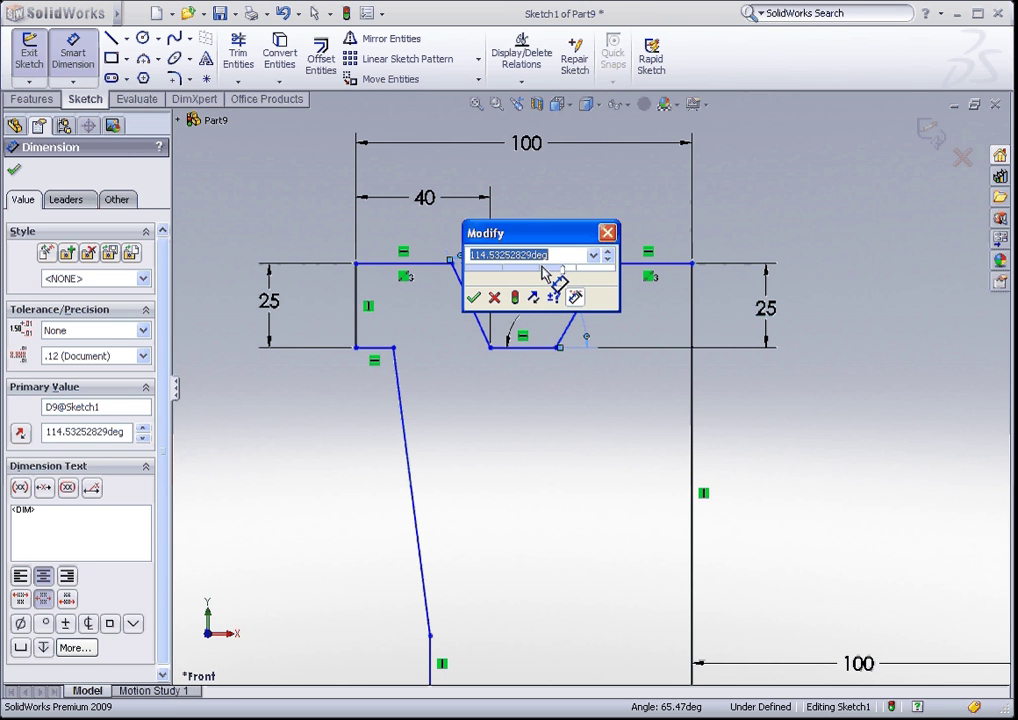
{"action": "type", "text": "120"}
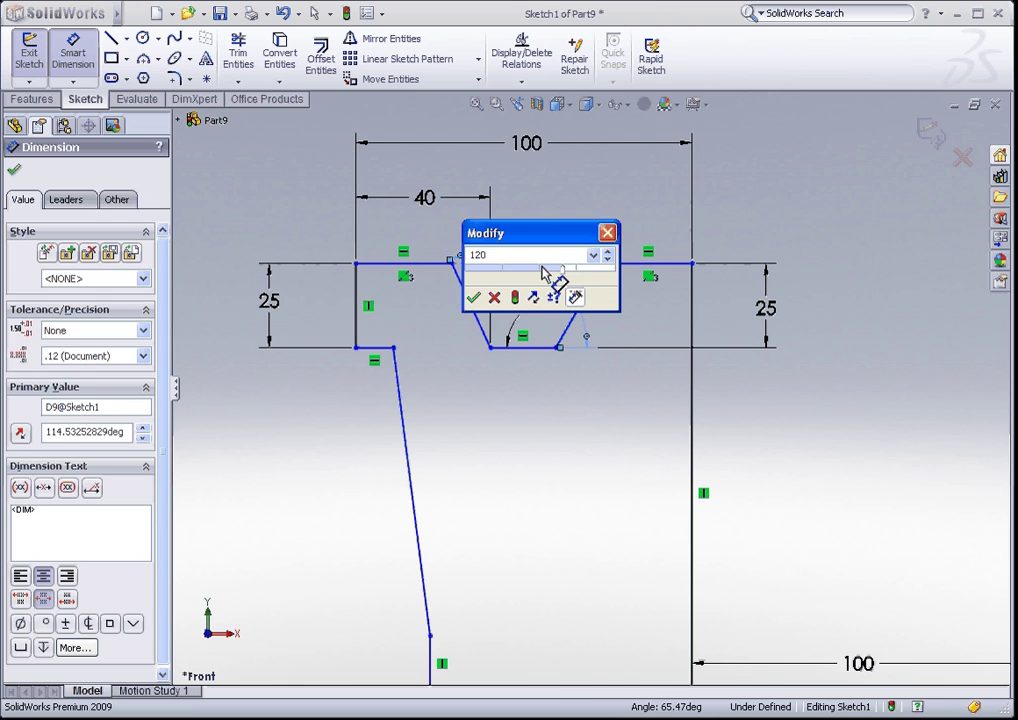
{"action": "key", "text": "Return"}
{"action": "left_click", "coordinate": [790, 252]}
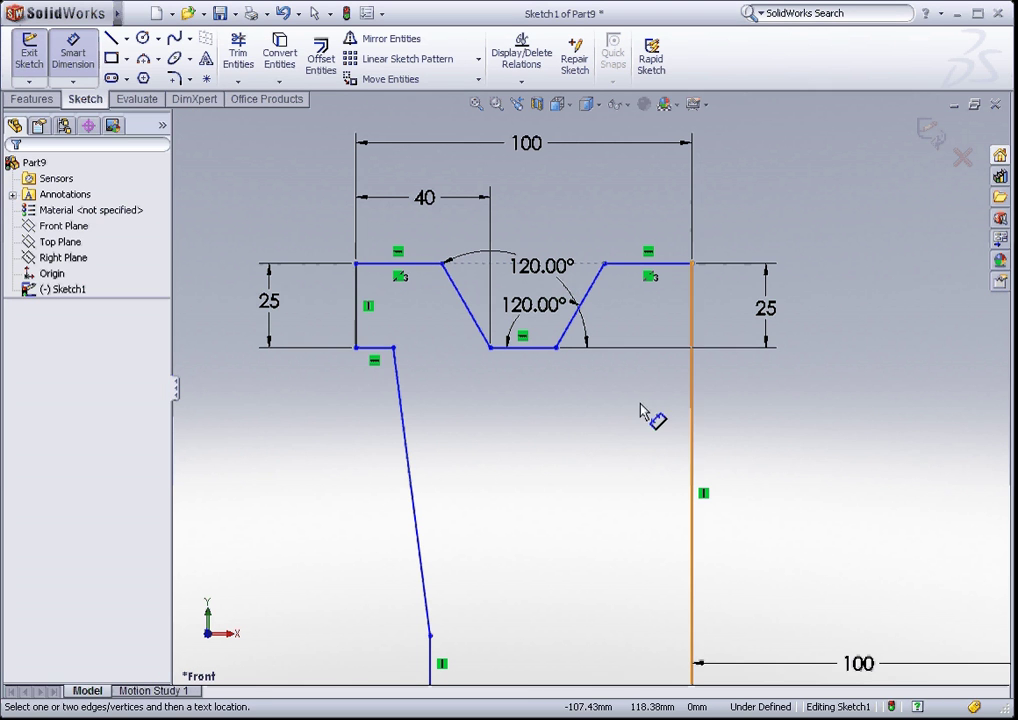
- Dimension the short ledge below the top-left corner to 10 and fit the view
{"action": "left_click", "coordinate": [375, 350]}
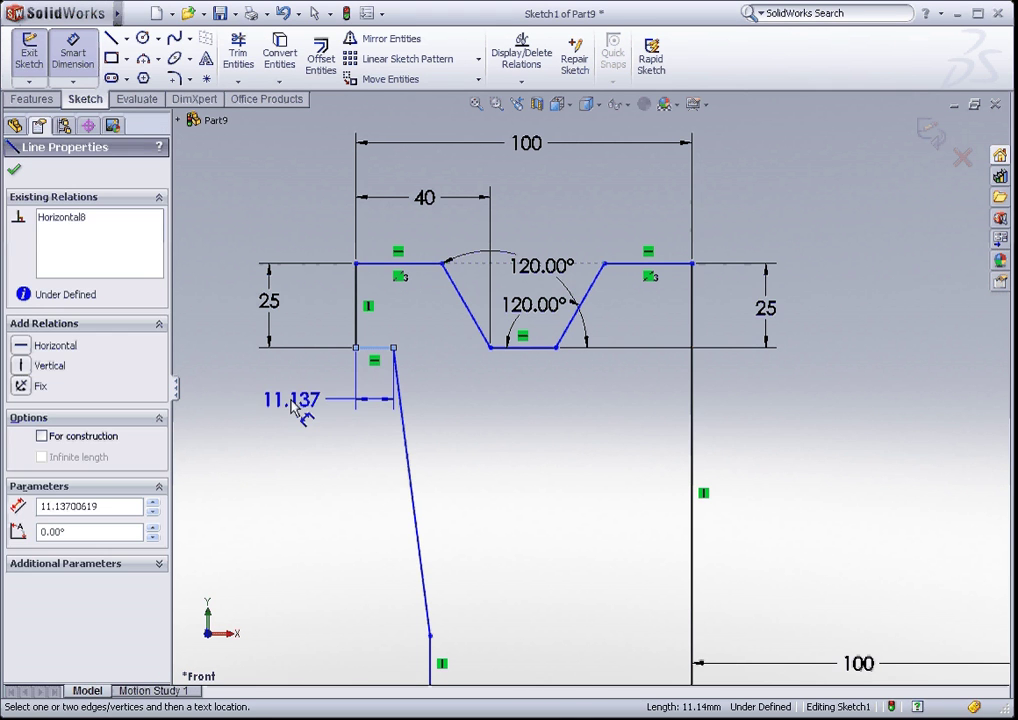
{"action": "left_click", "coordinate": [250, 398]}
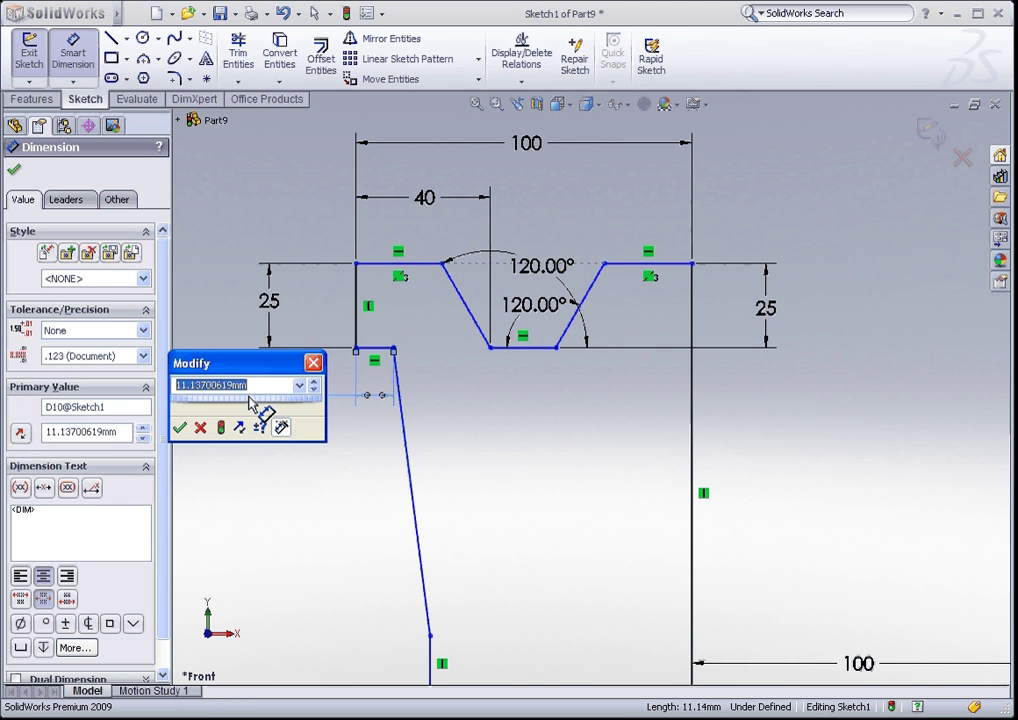
{"action": "type", "text": "10"}
{"action": "key", "text": "Return"}
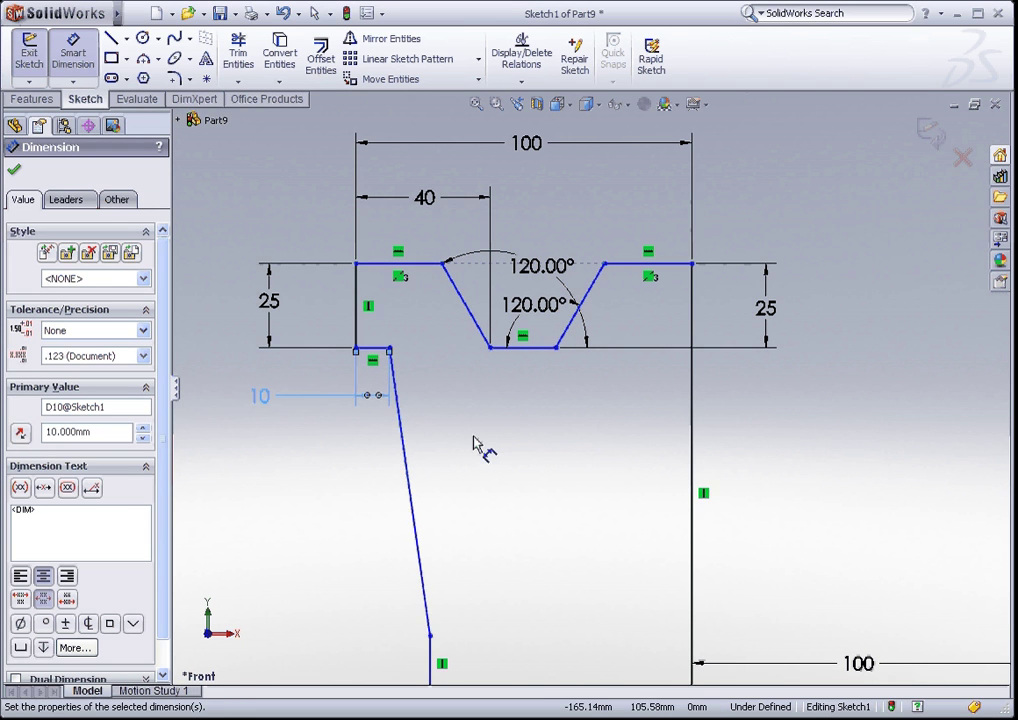
{"action": "key", "text": "f"}
- Set the overall profile height from the top-left line to the 200 base to 155
{"action": "scroll", "coordinate": [538, 572], "scroll_direction": "down", "scroll_amount": 2}
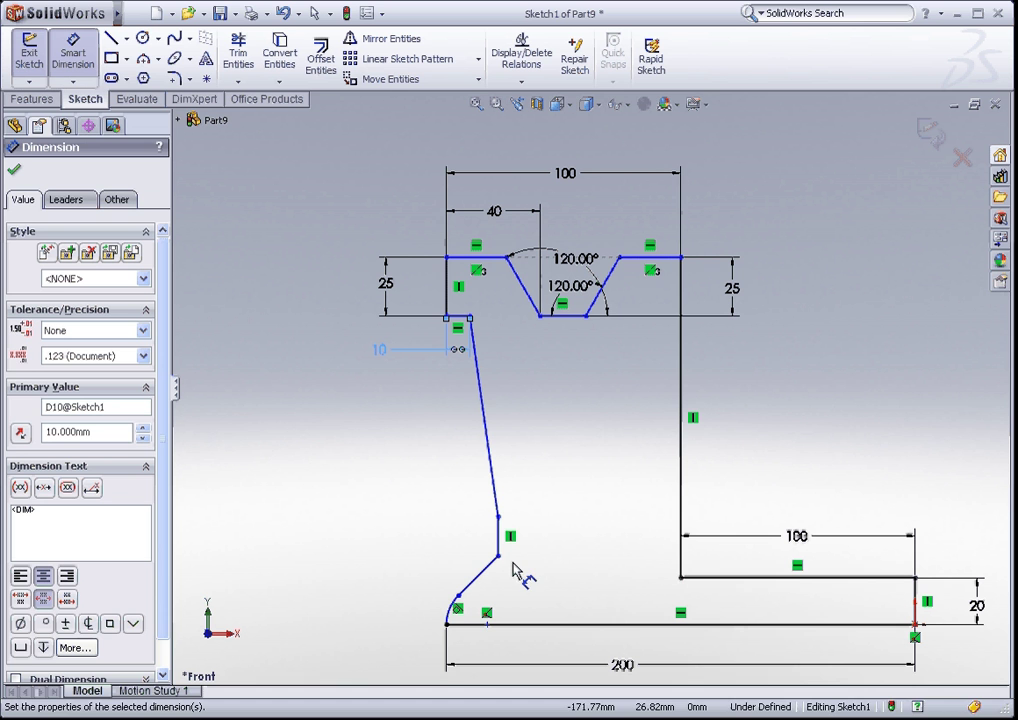
{"action": "left_click", "coordinate": [478, 259]}
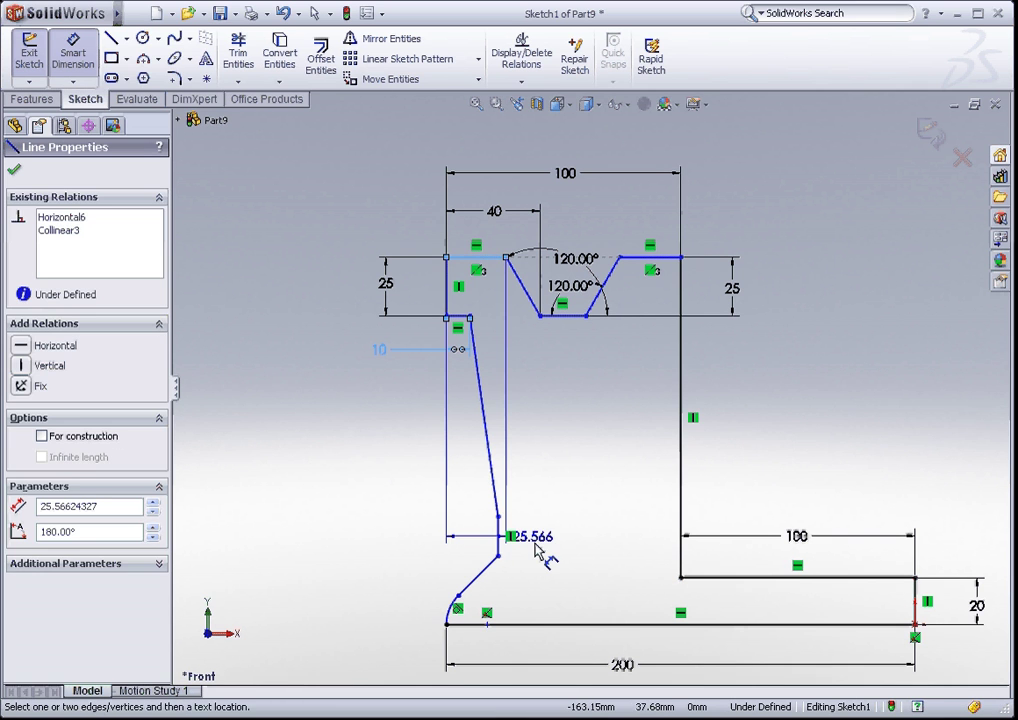
{"action": "left_click", "coordinate": [538, 624]}
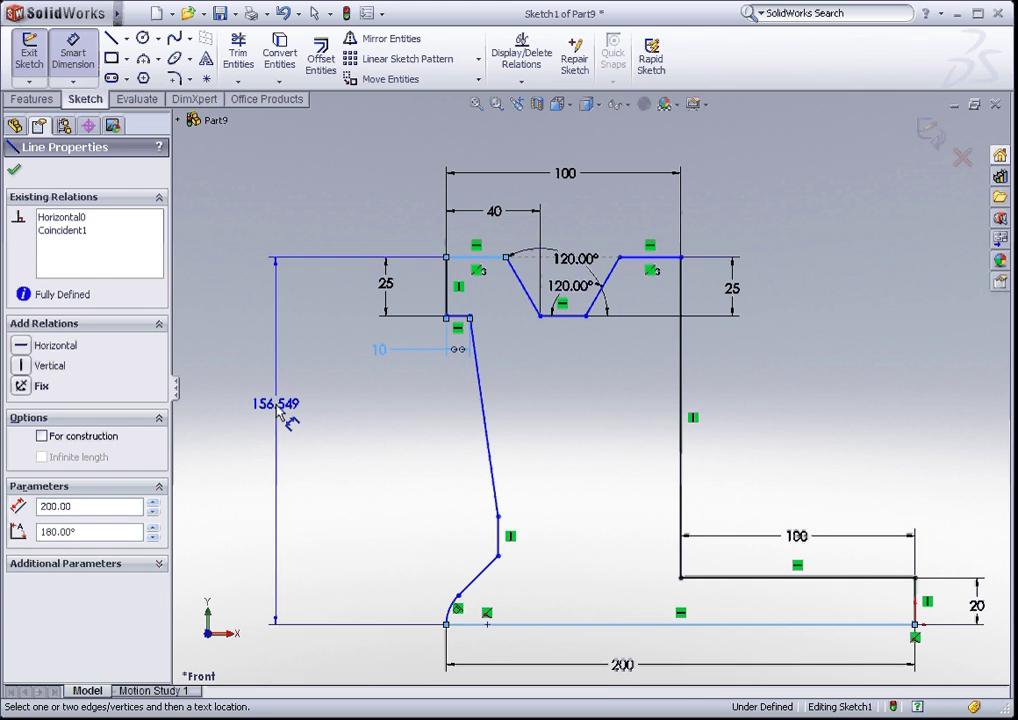
{"action": "left_click", "coordinate": [281, 417]}
{"action": "type", "text": "155"}
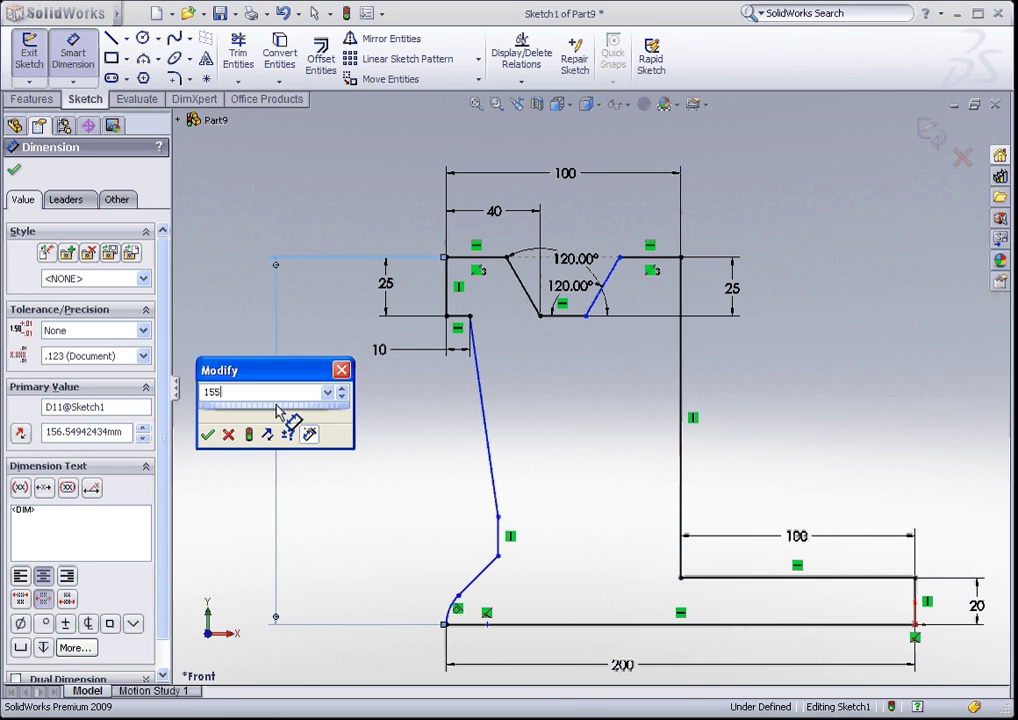
{"action": "key", "text": "Return"}
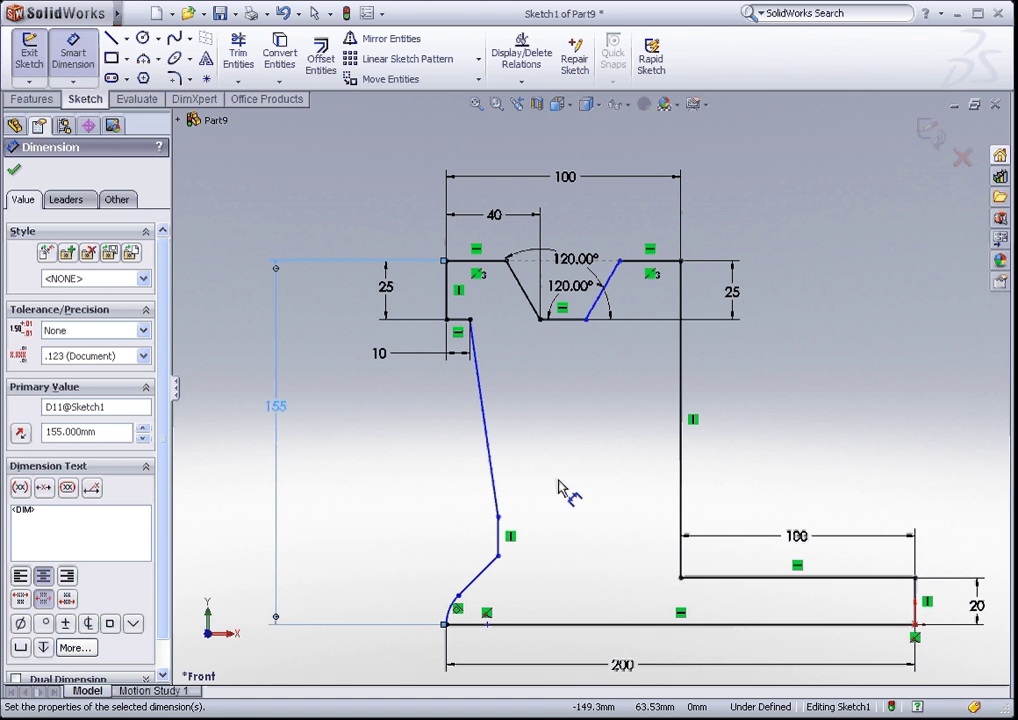
- Dimension the short vertical edge to 20 and the bottom fillet arc to radius 10
{"action": "left_click", "coordinate": [498, 536]}
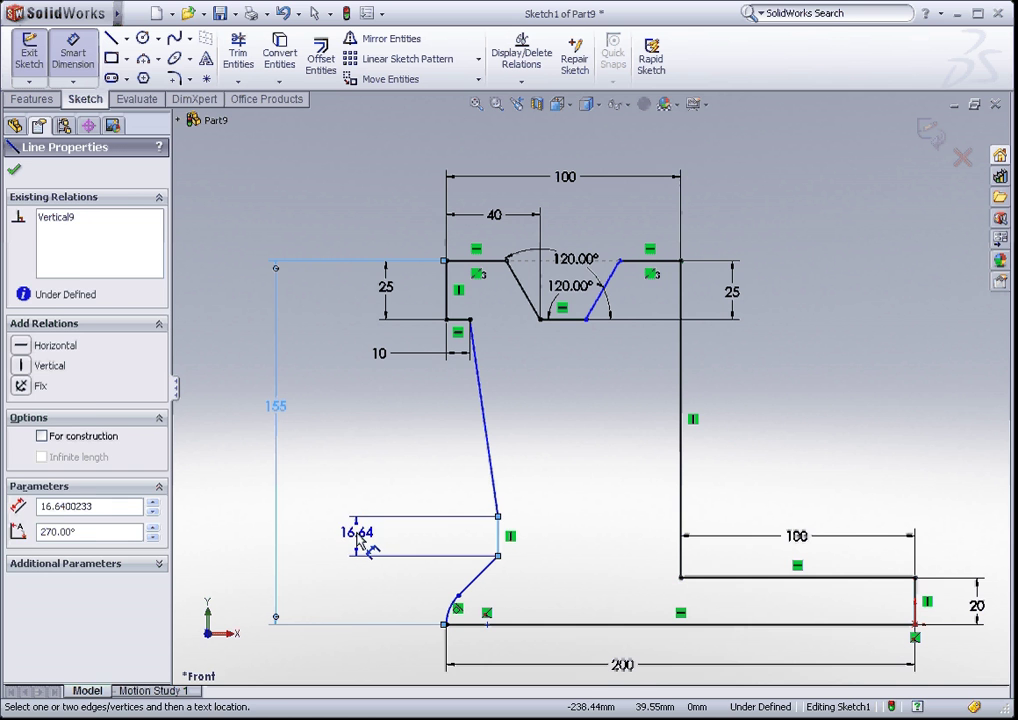
{"action": "left_click", "coordinate": [360, 540]}
{"action": "type", "text": "20"}
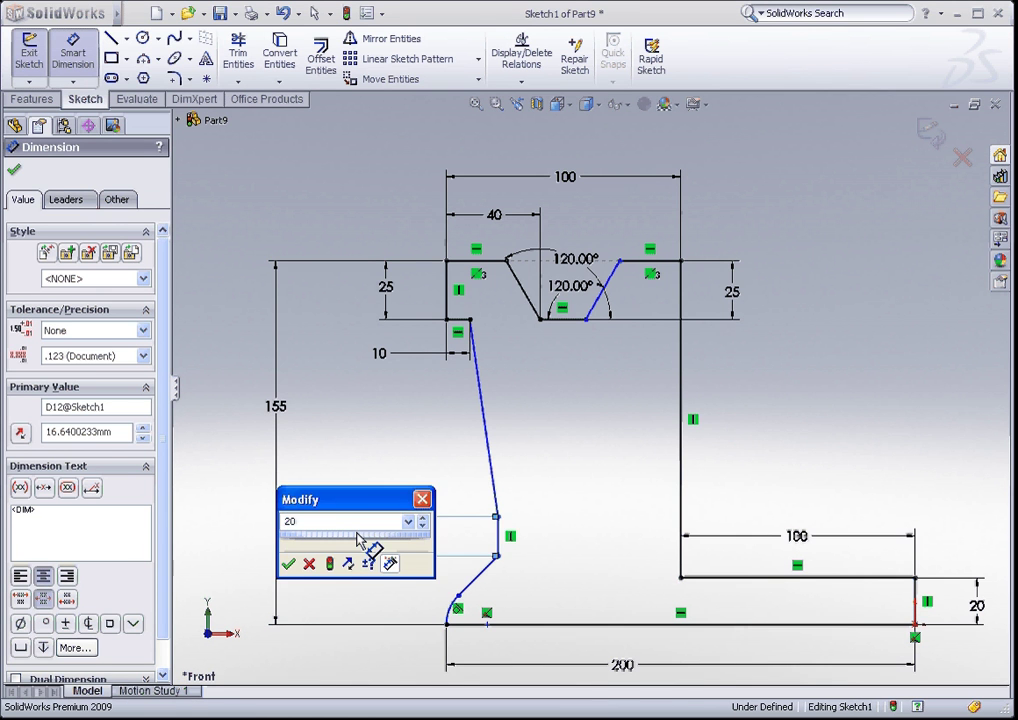
{"action": "key", "text": "Return"}
{"action": "scroll", "coordinate": [401, 608], "scroll_direction": "down", "scroll_amount": 2}
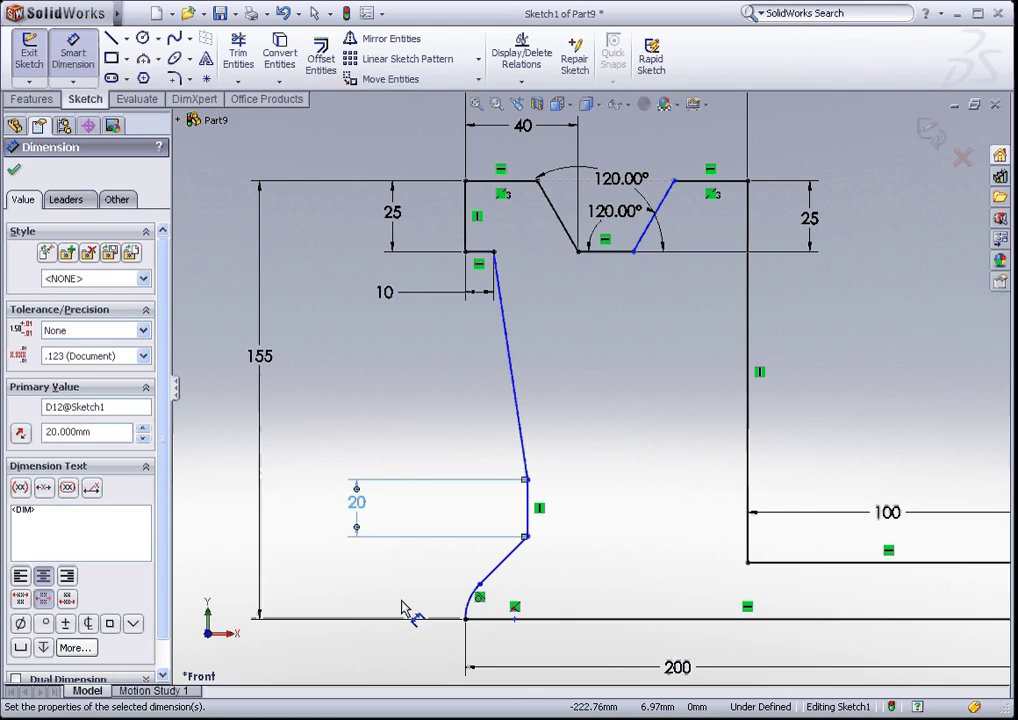
{"action": "left_click", "coordinate": [463, 603]}
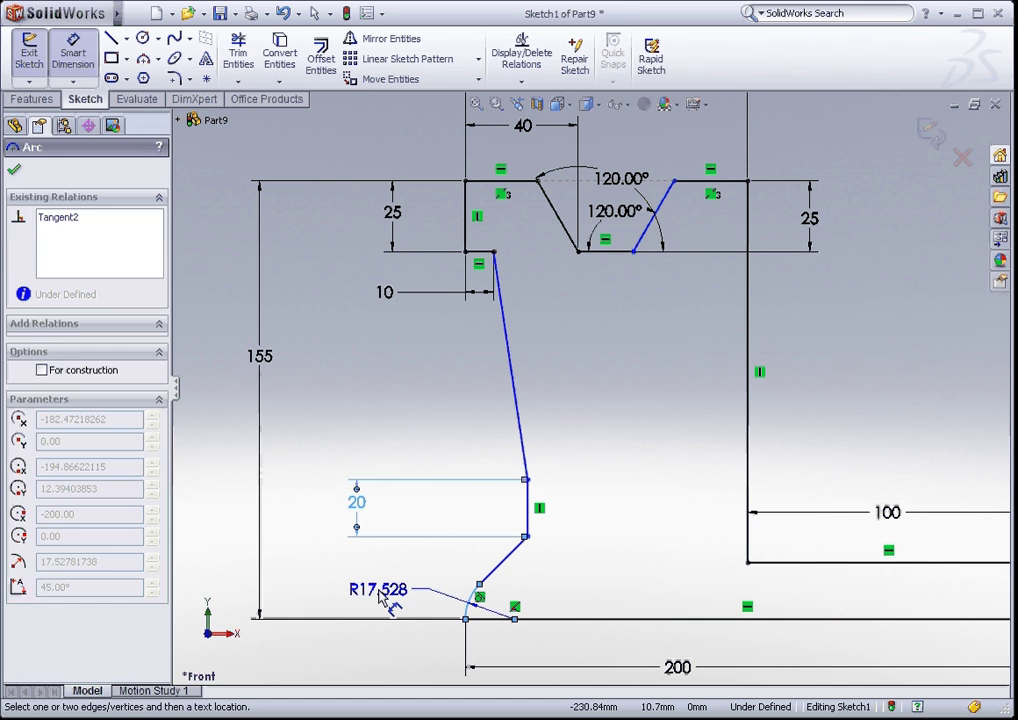
{"action": "left_click", "coordinate": [381, 597]}
{"action": "type", "text": "10"}
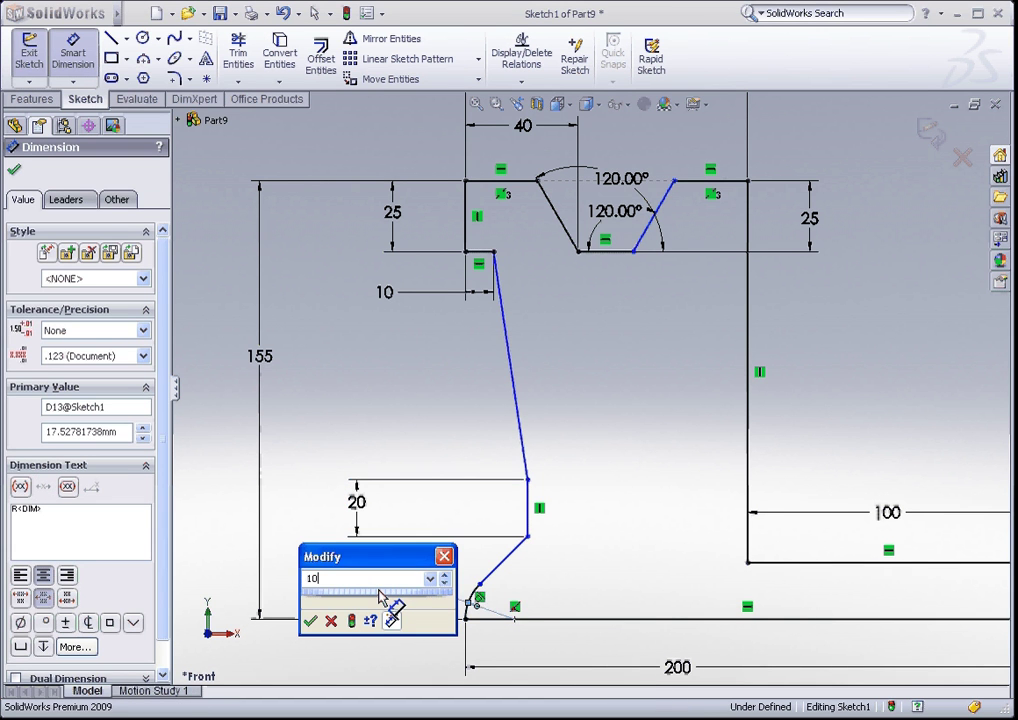
{"action": "key", "text": "Return"}
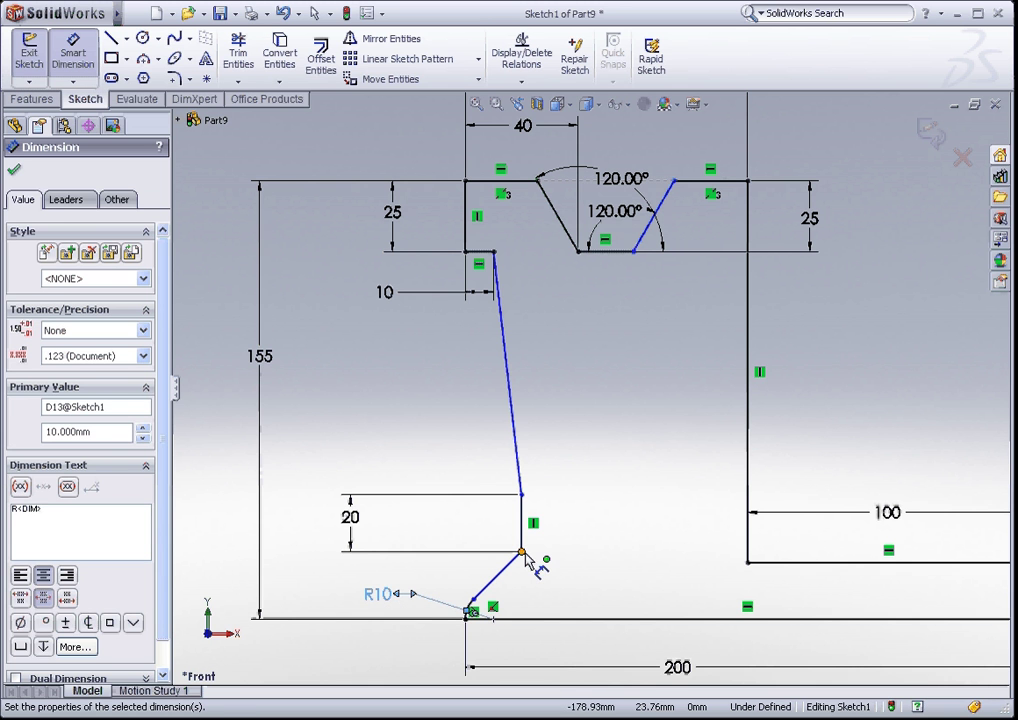
- Set the horizontal distance from that corner to the bottom-left point to 20
{"action": "left_click", "coordinate": [521, 552]}
{"action": "left_click", "coordinate": [467, 614]}
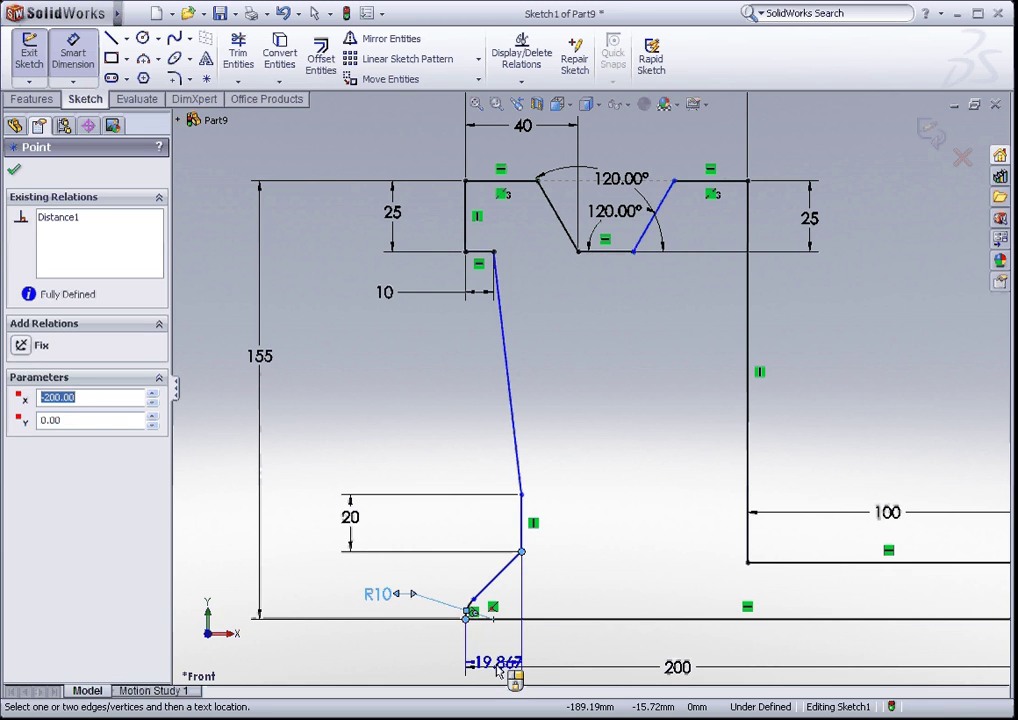
{"action": "scroll", "coordinate": [495, 670], "scroll_direction": "down", "scroll_amount": 1}
{"action": "left_click", "coordinate": [493, 670]}
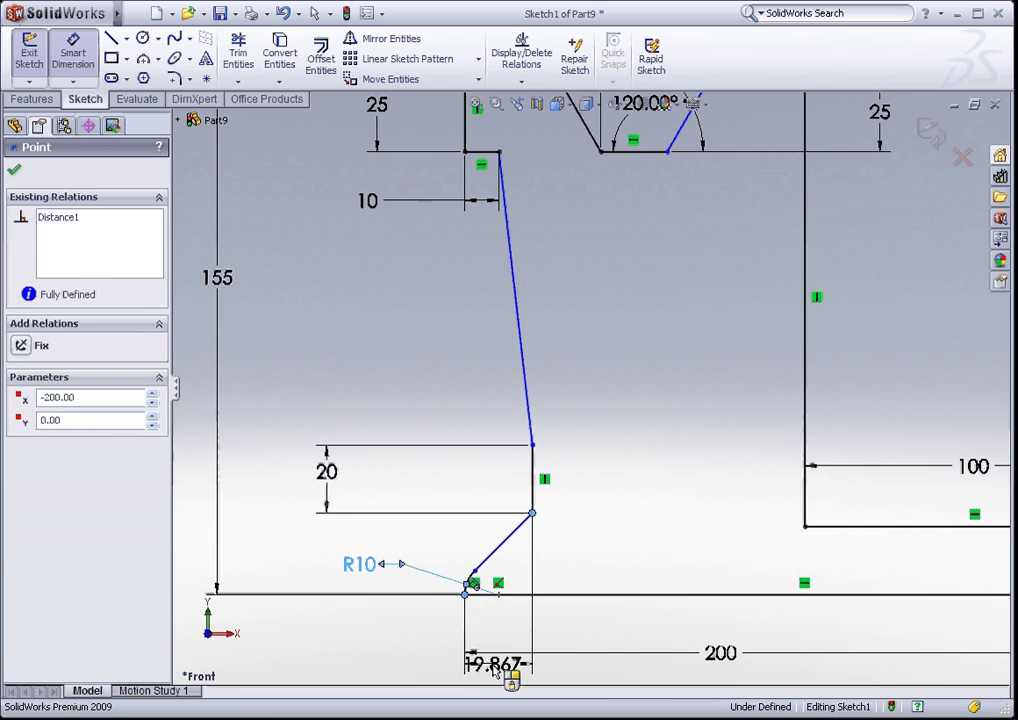
{"action": "type", "text": "20"}
{"action": "key", "text": "Return"}
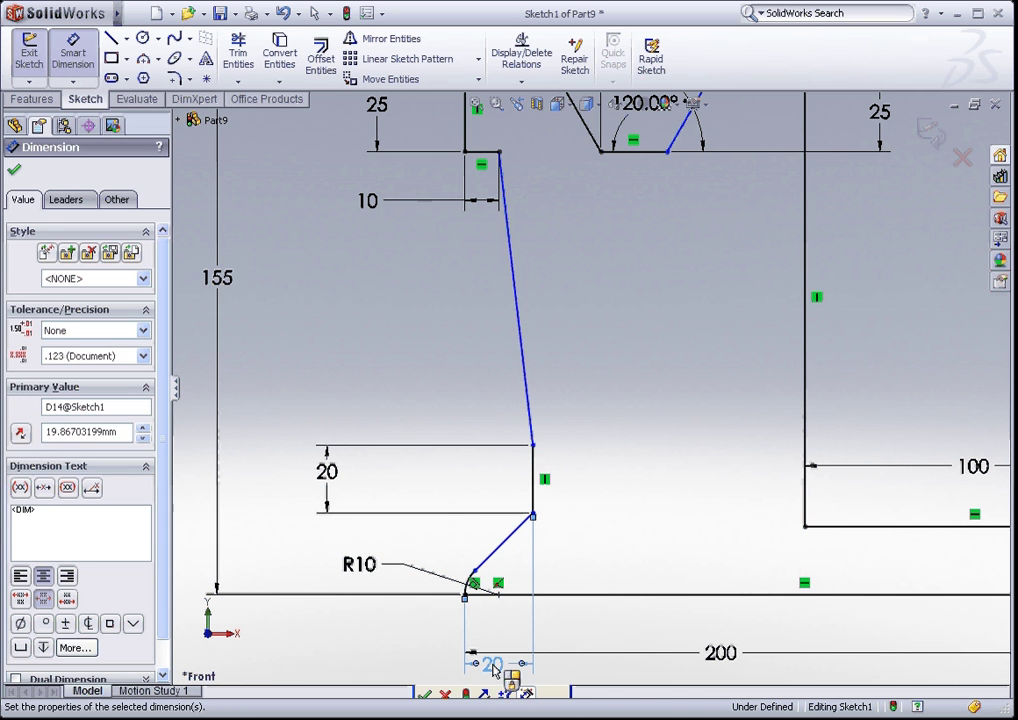
{"action": "key", "text": "Escape"}
{"action": "key", "text": "Escape"}
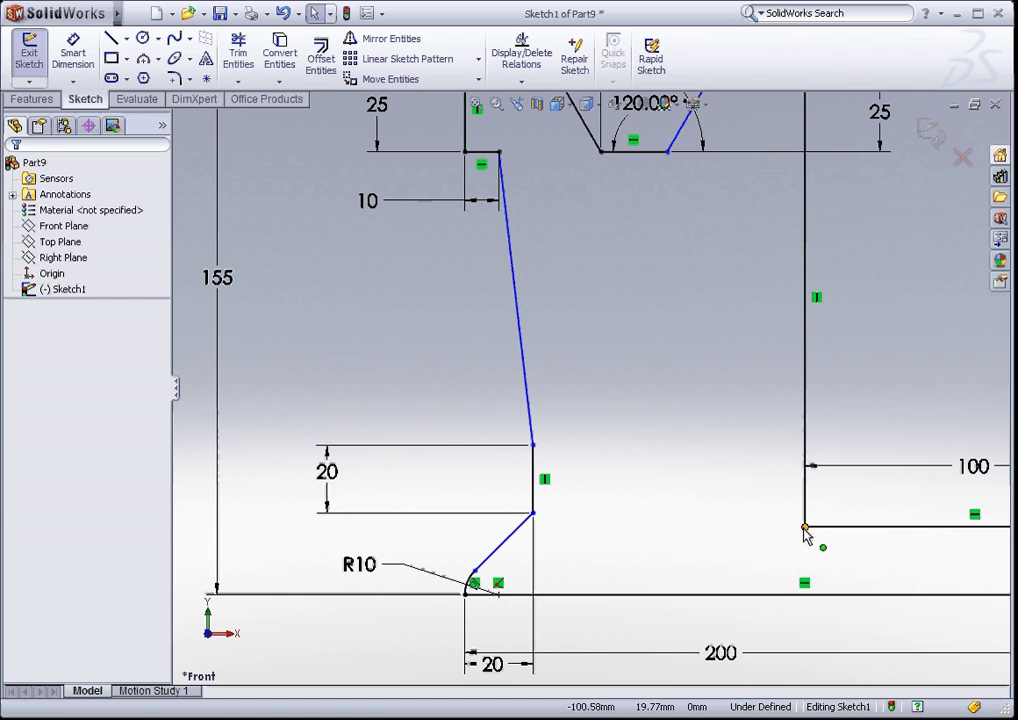
- Add a Horizontal relation between the two corners and drag the groove's sloped line endpoint
{"action": "left_click", "coordinate": [521, 80]}
{"action": "left_click", "coordinate": [545, 113]}
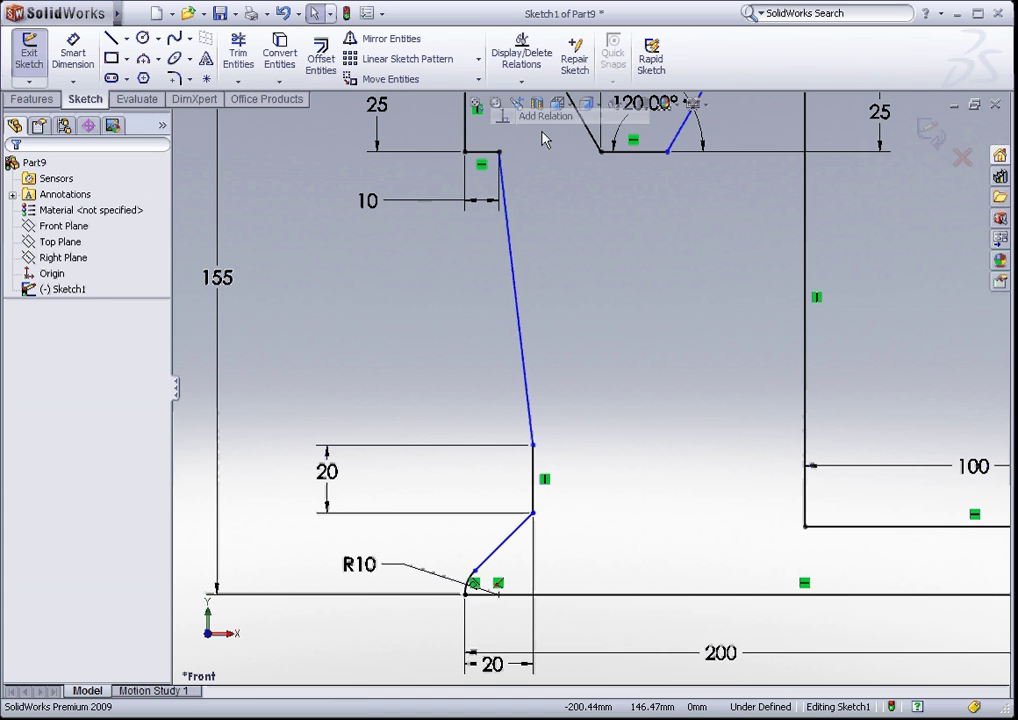
{"action": "left_click", "coordinate": [534, 515]}
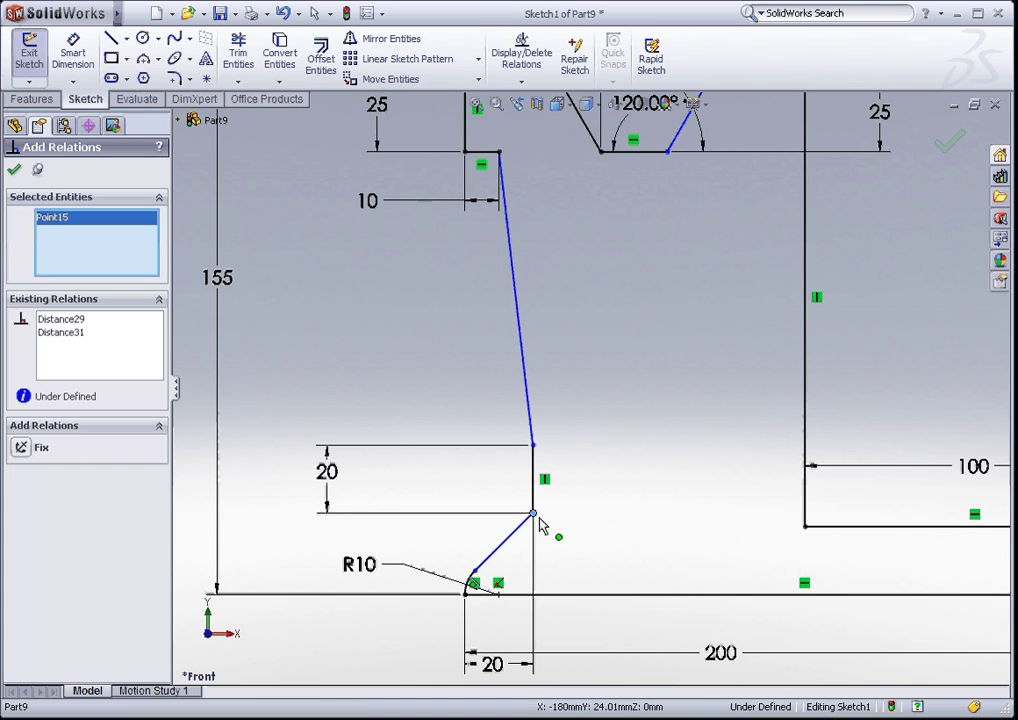
{"action": "left_click", "coordinate": [805, 527]}
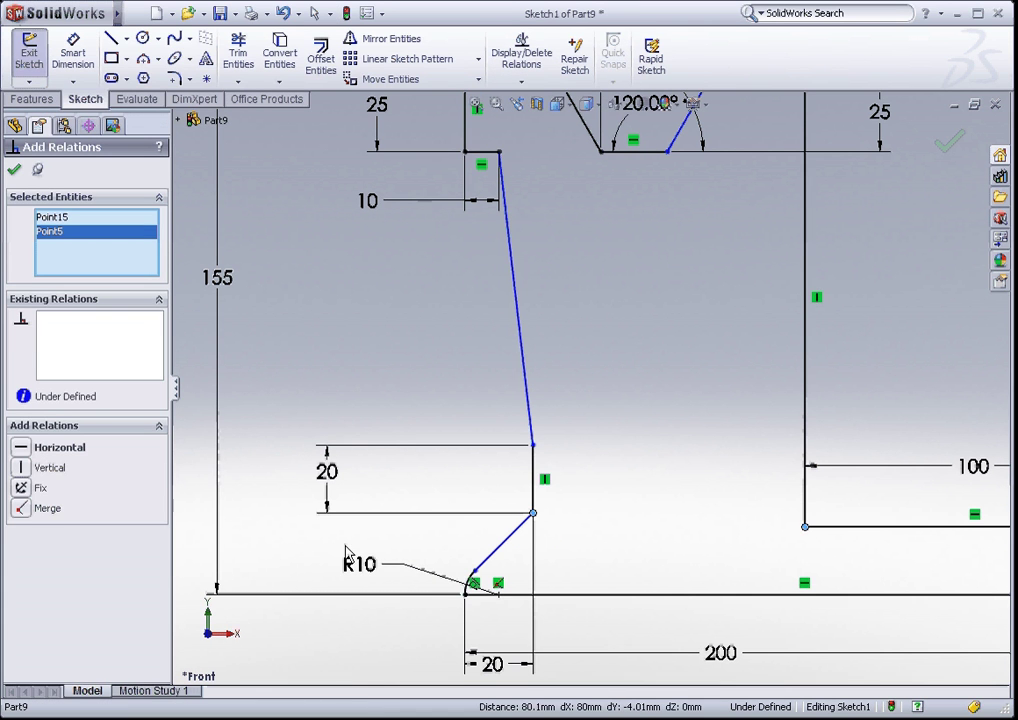
{"action": "left_click", "coordinate": [22, 448]}
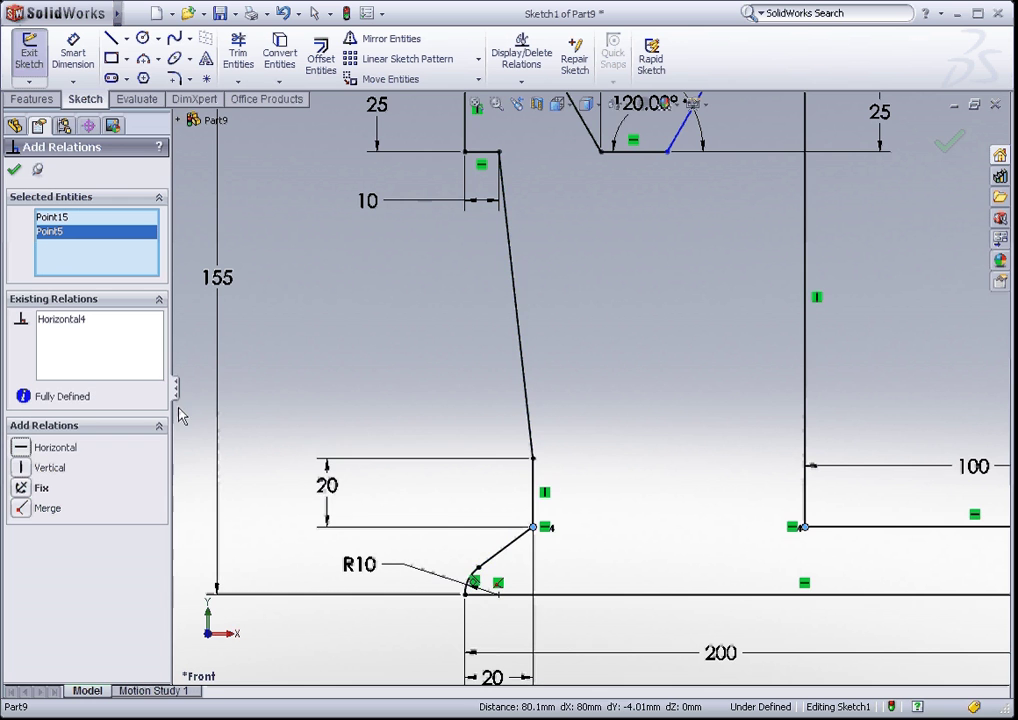
{"action": "key", "text": "f"}
{"action": "scroll", "coordinate": [659, 345], "scroll_direction": "down", "scroll_amount": 3}
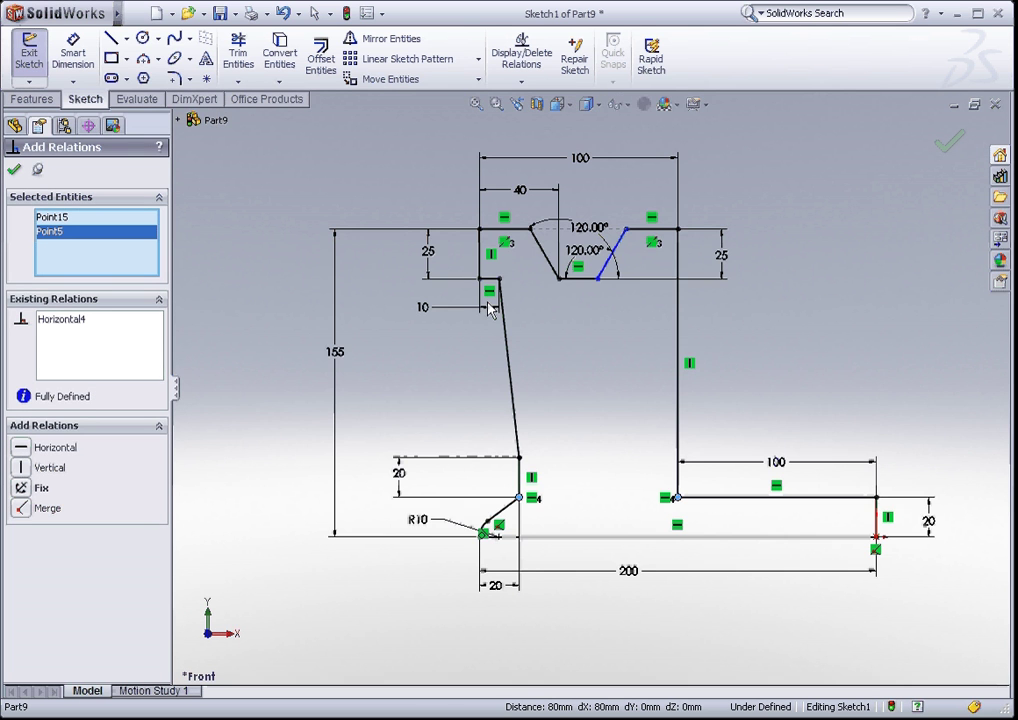
{"action": "left_click", "coordinate": [15, 169]}
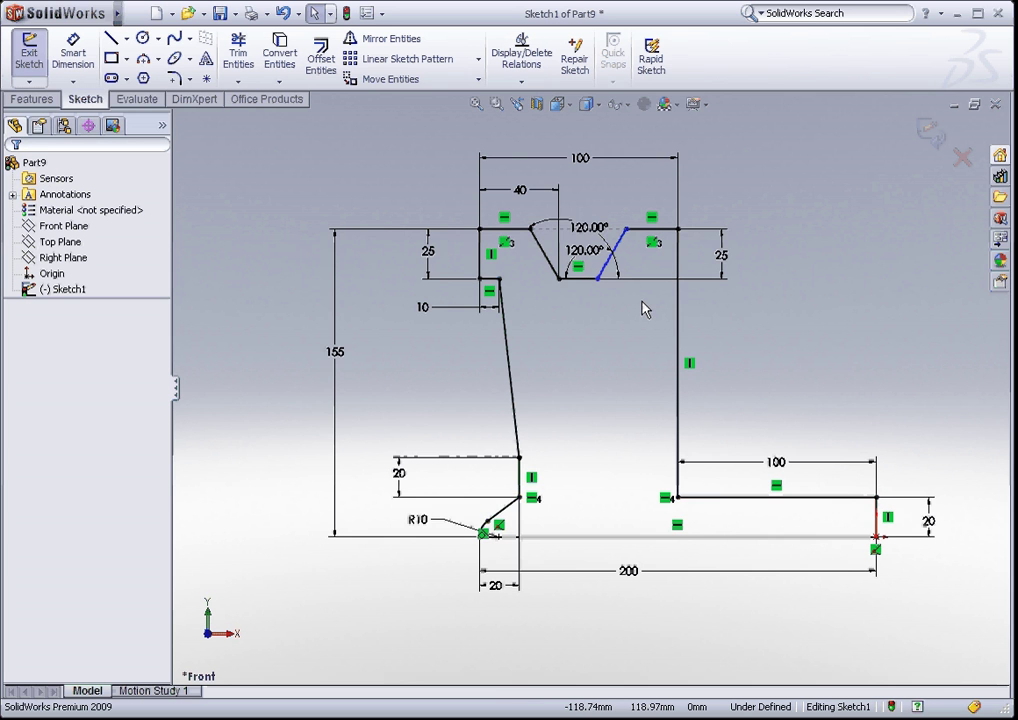
{"action": "scroll", "coordinate": [645, 305], "scroll_direction": "down", "scroll_amount": 2}
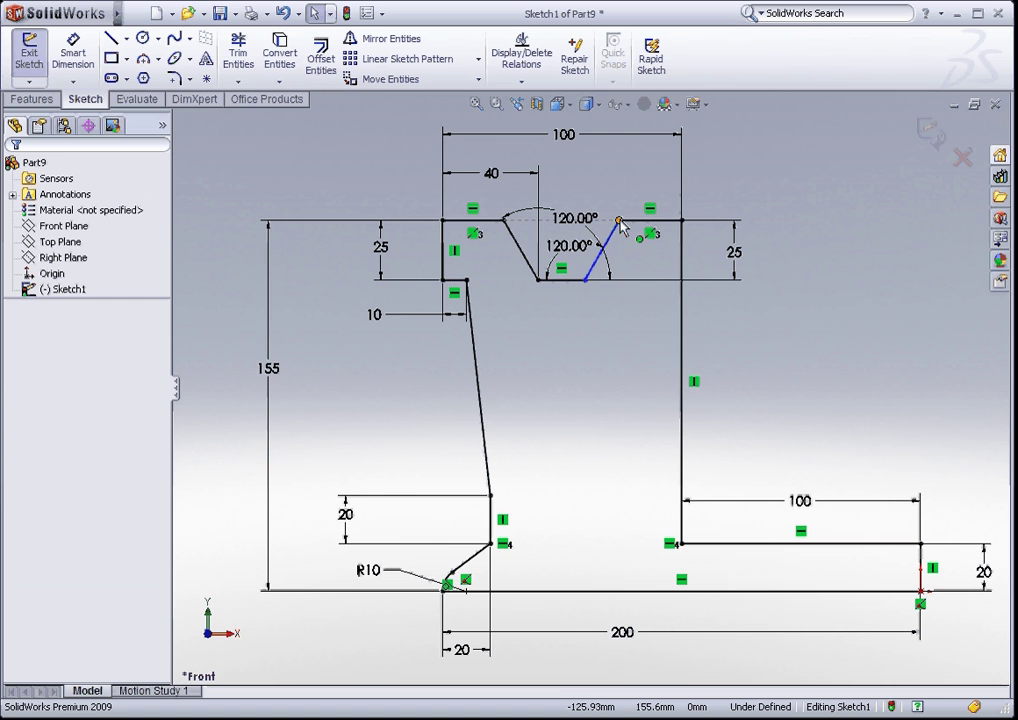
{"action": "left_click_drag", "start_coordinate": [619, 222], "coordinate": [618, 255]}
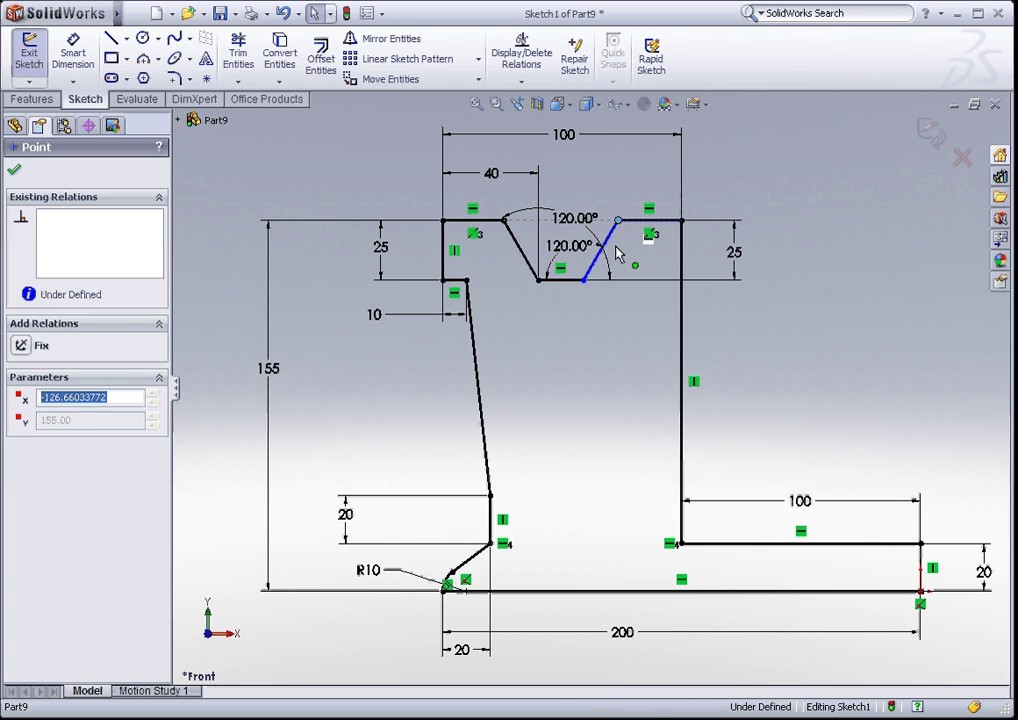
- Dimension the V-notch's bottom edge to 20 mm, leaving Sketch1 fully defined
{"action": "left_click", "coordinate": [570, 311]}
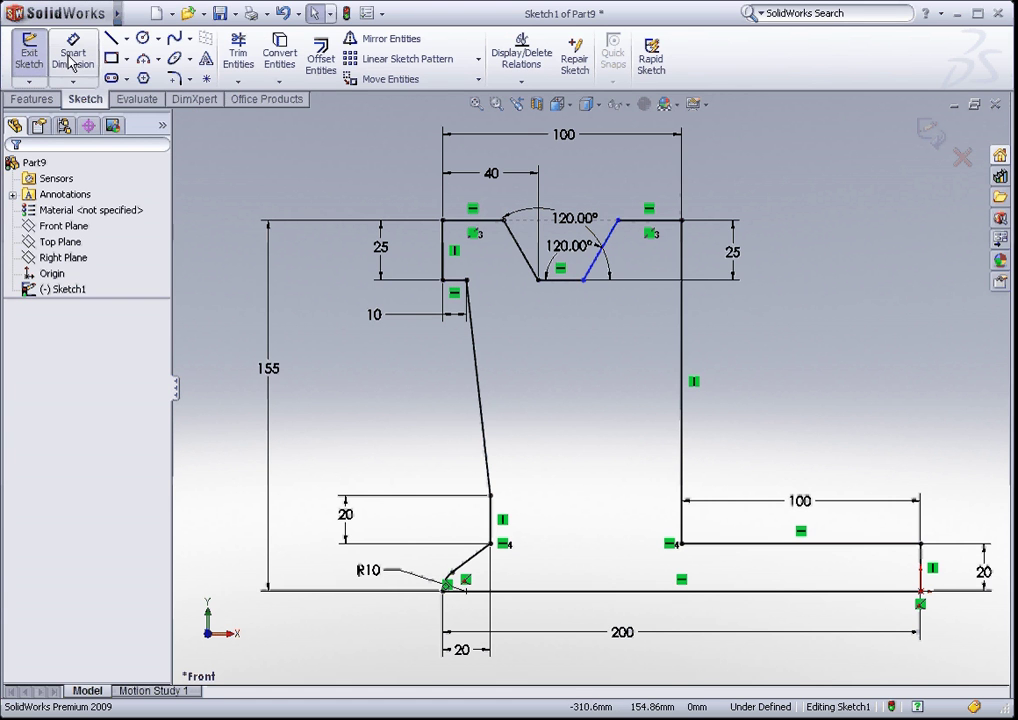
{"action": "left_click", "coordinate": [74, 56]}
{"action": "left_click", "coordinate": [562, 280]}
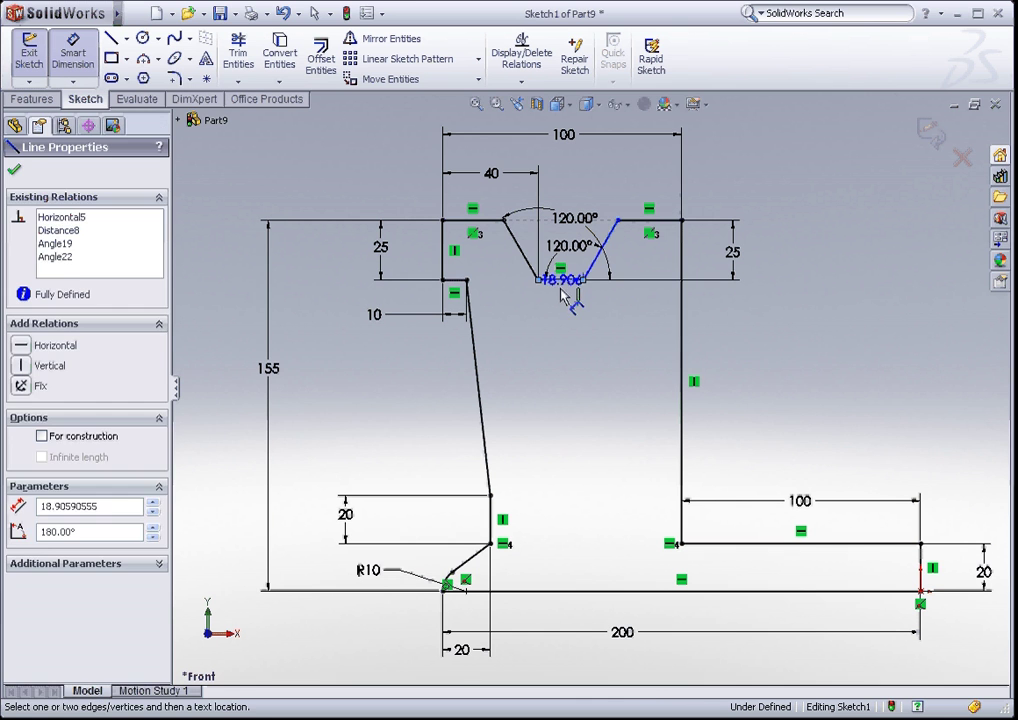
{"action": "left_click", "coordinate": [566, 320]}
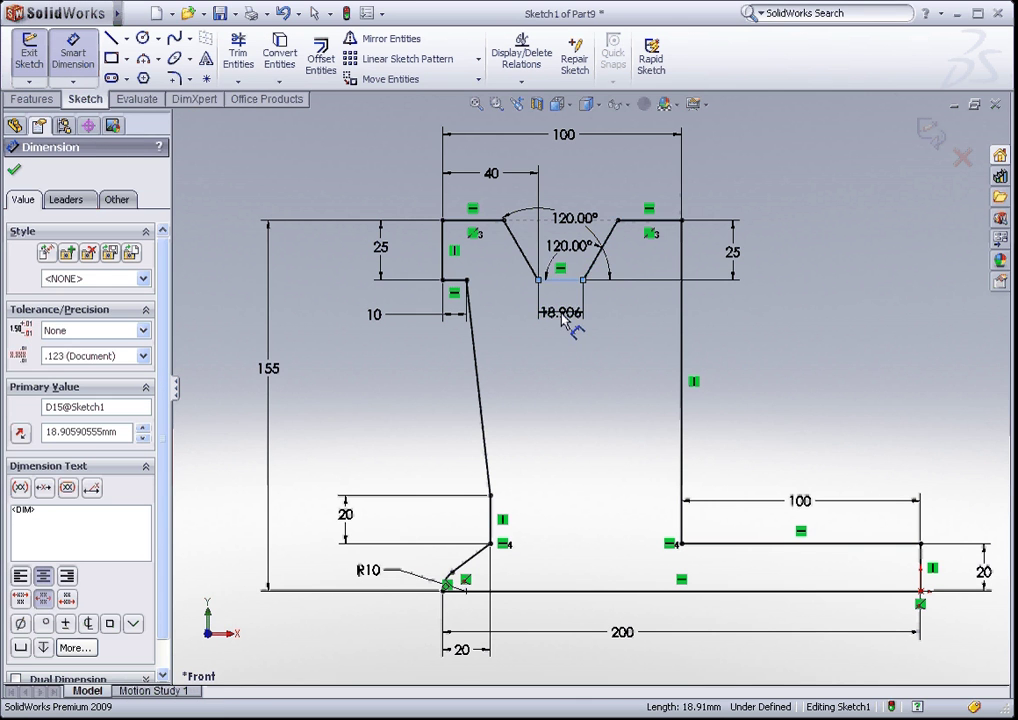
{"action": "type", "text": "2"}
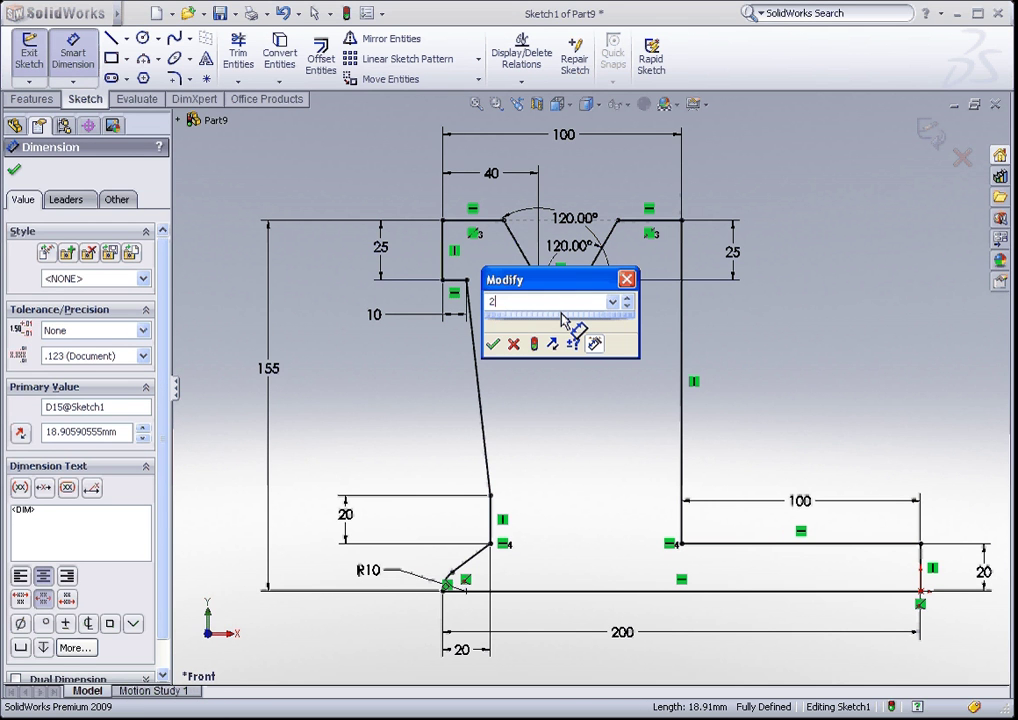
{"action": "type", "text": "0"}
{"action": "key", "text": "Return"}
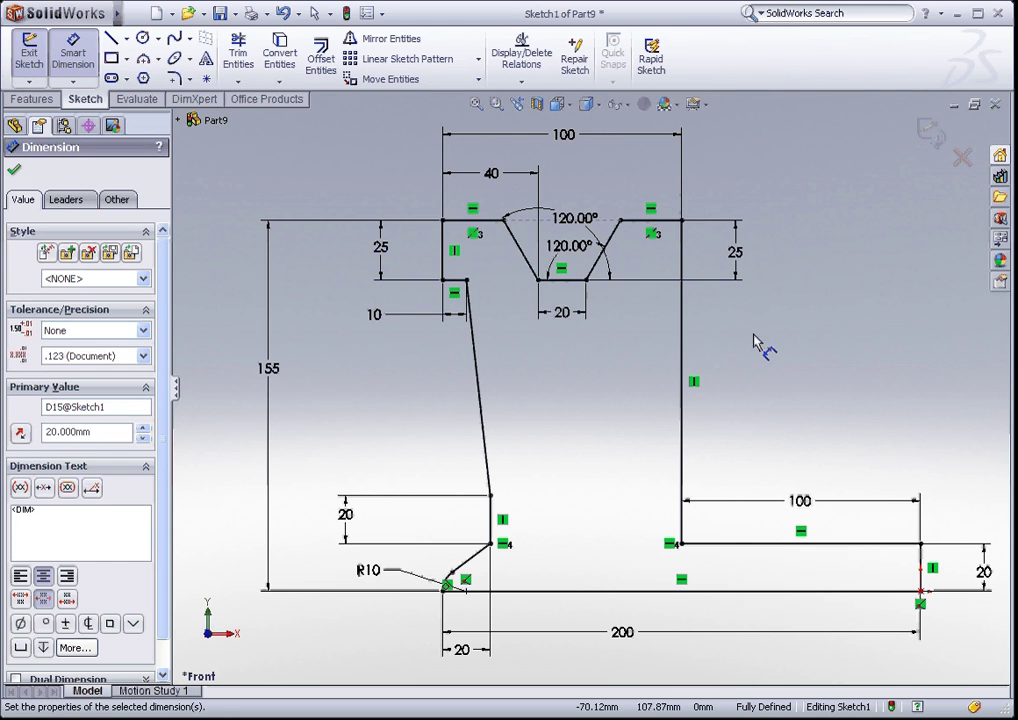
{"action": "left_click", "coordinate": [757, 344]}
{"action": "scroll", "coordinate": [757, 344], "scroll_direction": "up", "scroll_amount": 4}
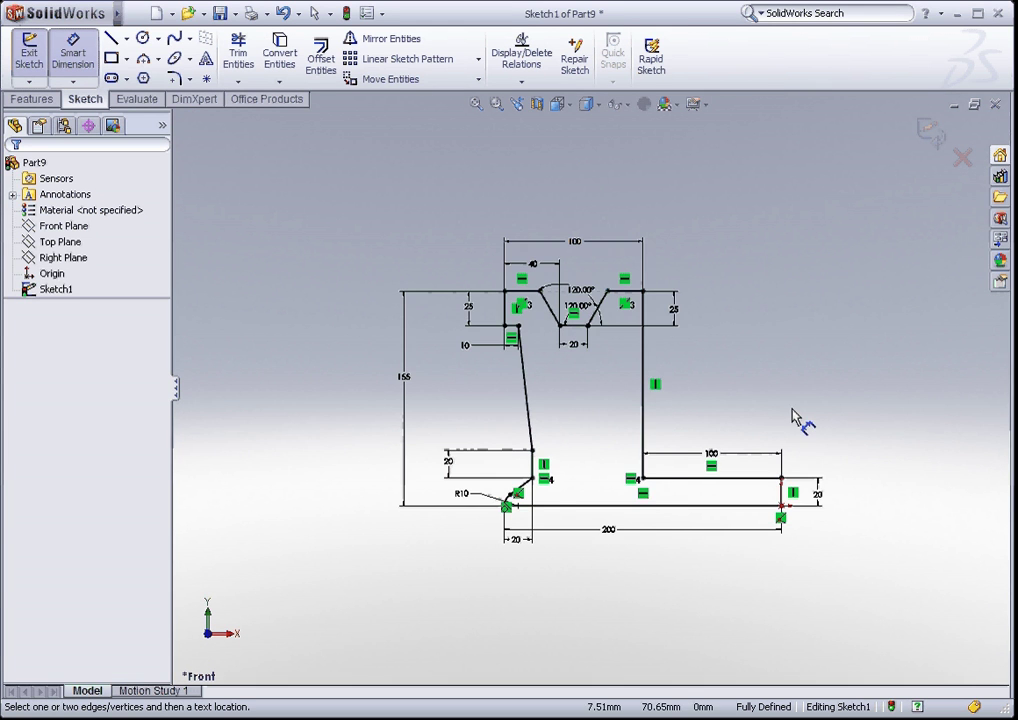
{"action": "scroll", "coordinate": [749, 428], "scroll_direction": "down", "scroll_amount": 3}
{"action": "key", "text": "Escape"}
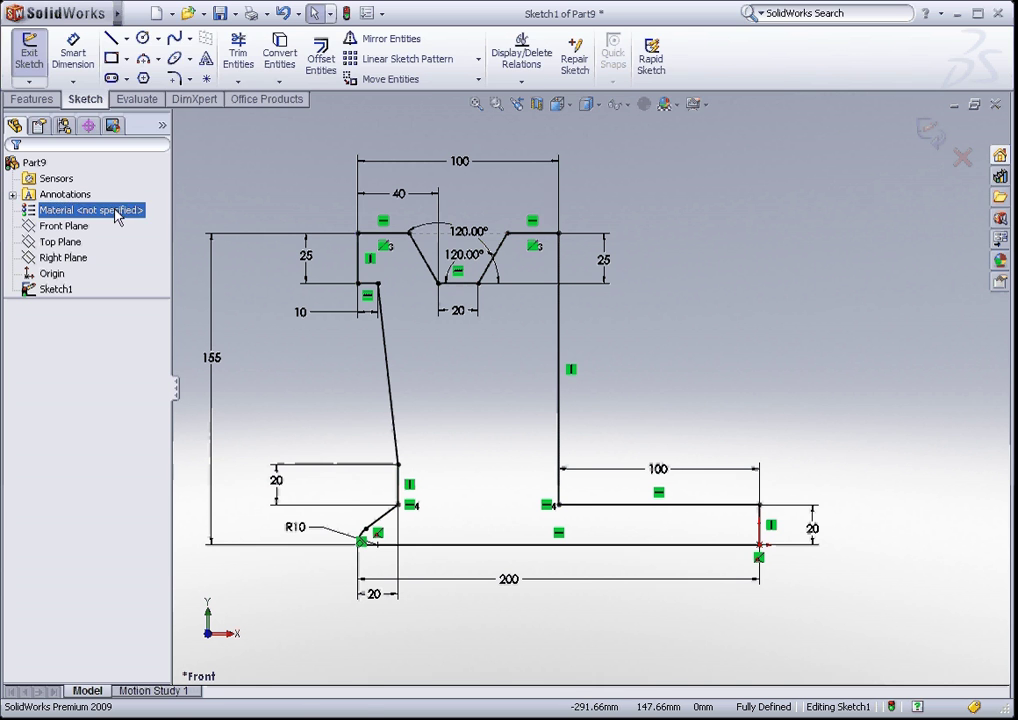
- Revolve the profile 360° about the bottom 200 mm line to create Revolve1
{"action": "left_click", "coordinate": [30, 100]}
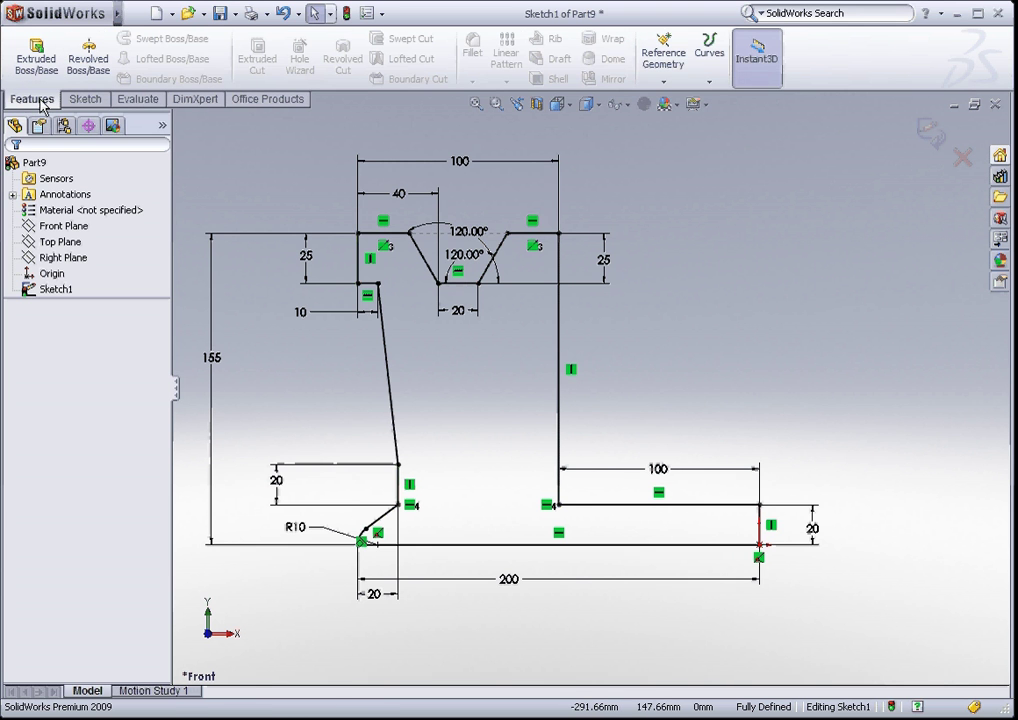
{"action": "left_click", "coordinate": [87, 62]}
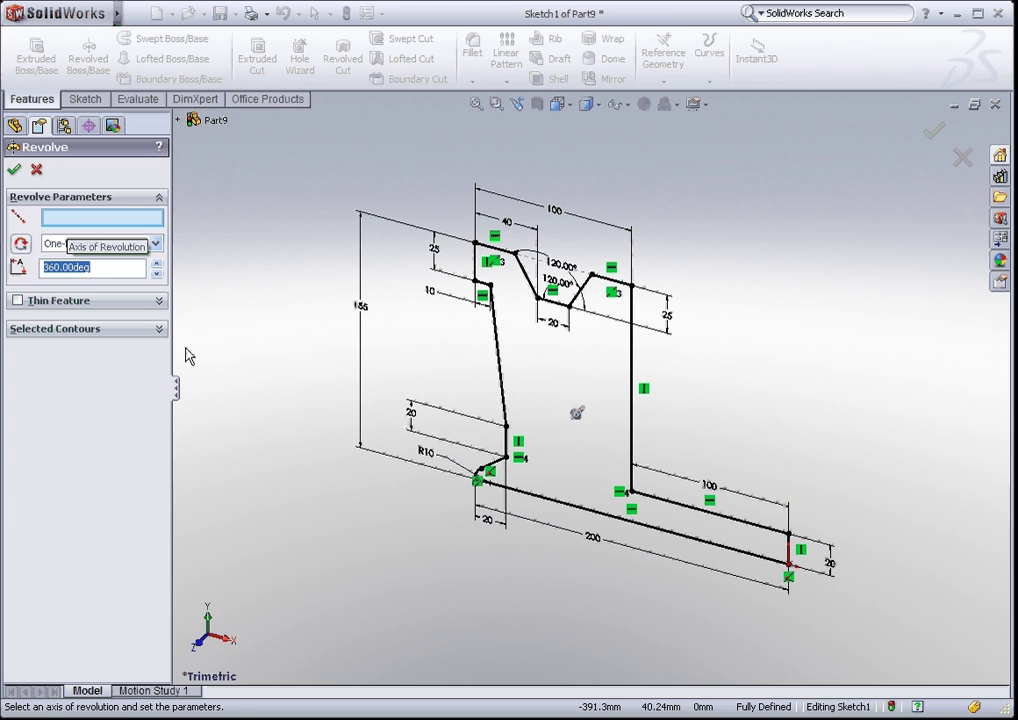
{"action": "left_click", "coordinate": [567, 514]}
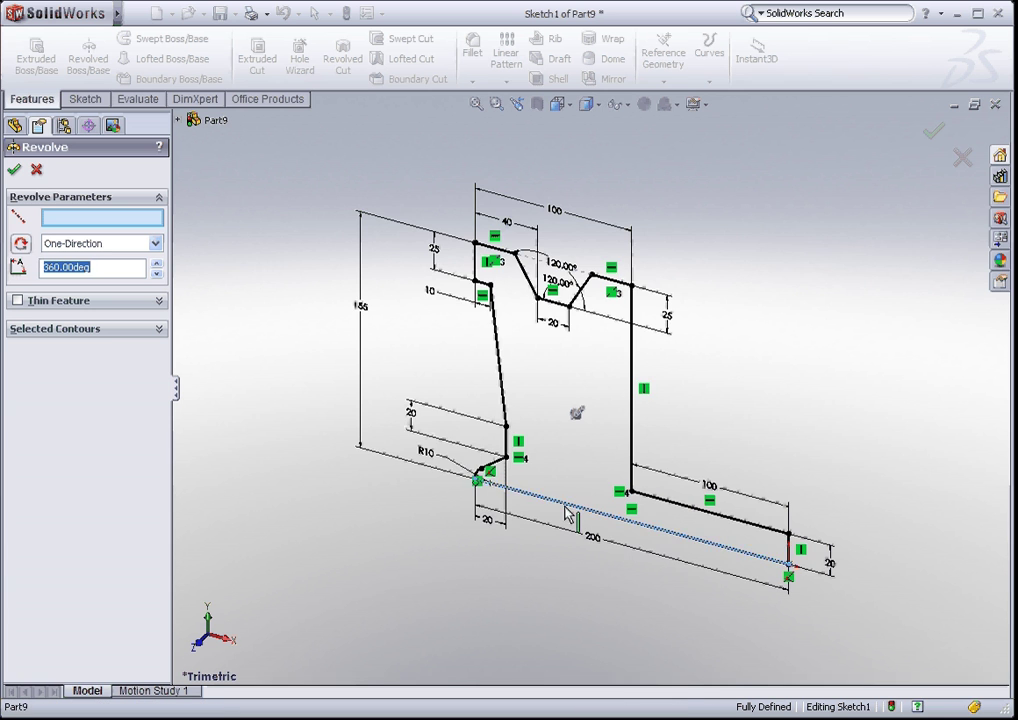
{"action": "scroll", "coordinate": [623, 558], "scroll_direction": "up", "scroll_amount": 2}
{"action": "scroll", "coordinate": [623, 558], "scroll_direction": "down", "scroll_amount": 2}
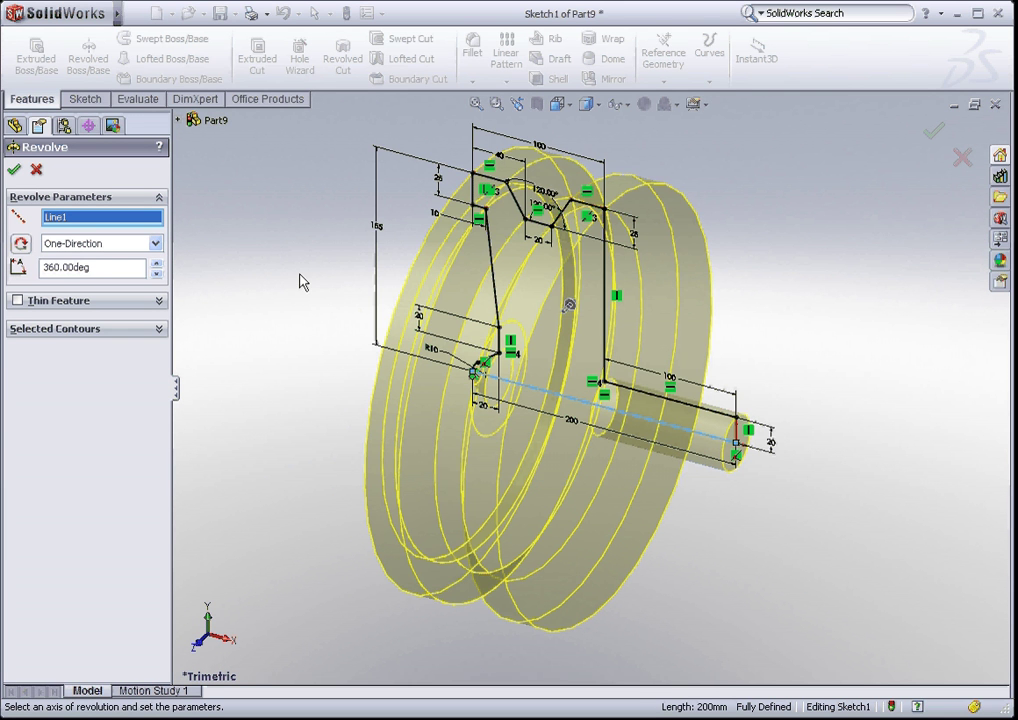
{"action": "left_click", "coordinate": [14, 172]}
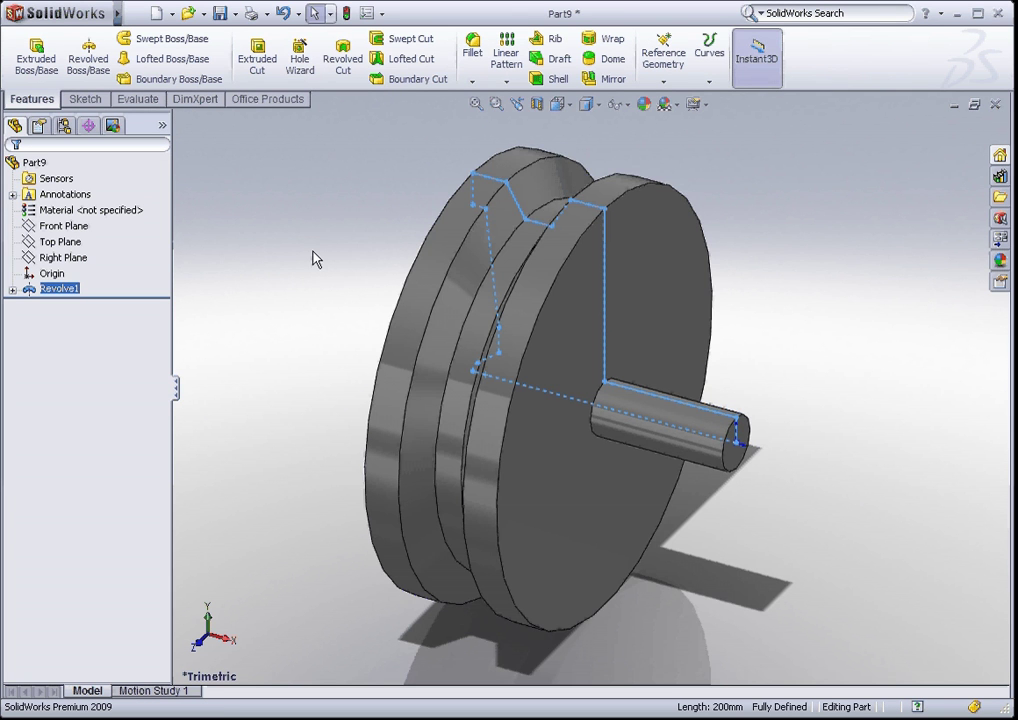
{"action": "middle_click_drag", "start_coordinate": [334, 345], "coordinate": [332, 298]}
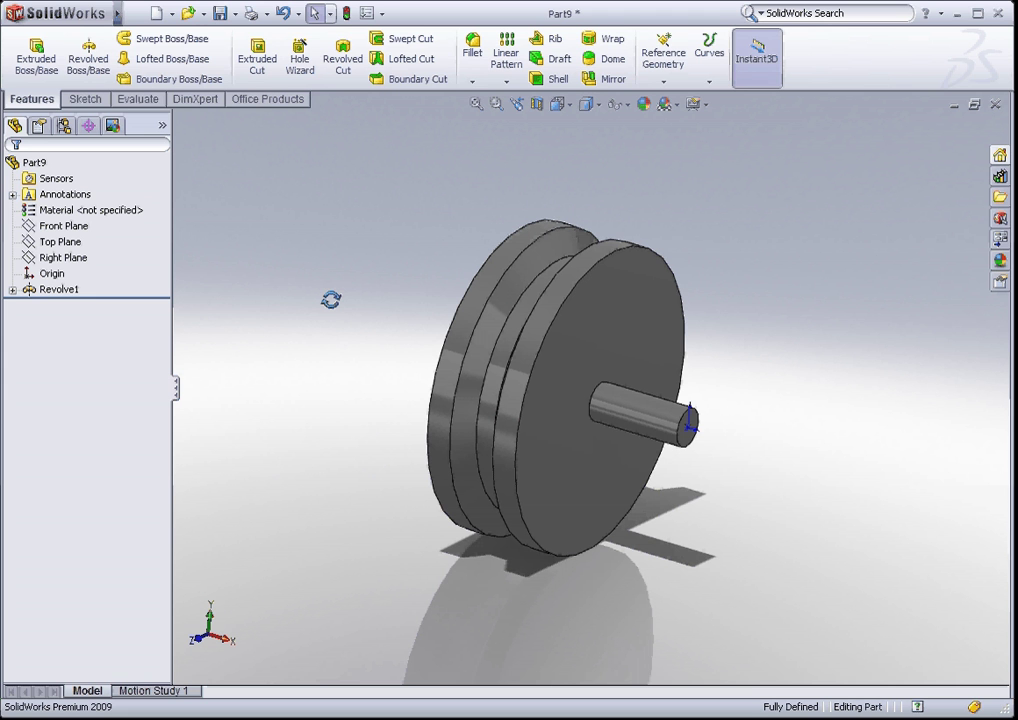
{"action": "left_click", "coordinate": [63, 258]}
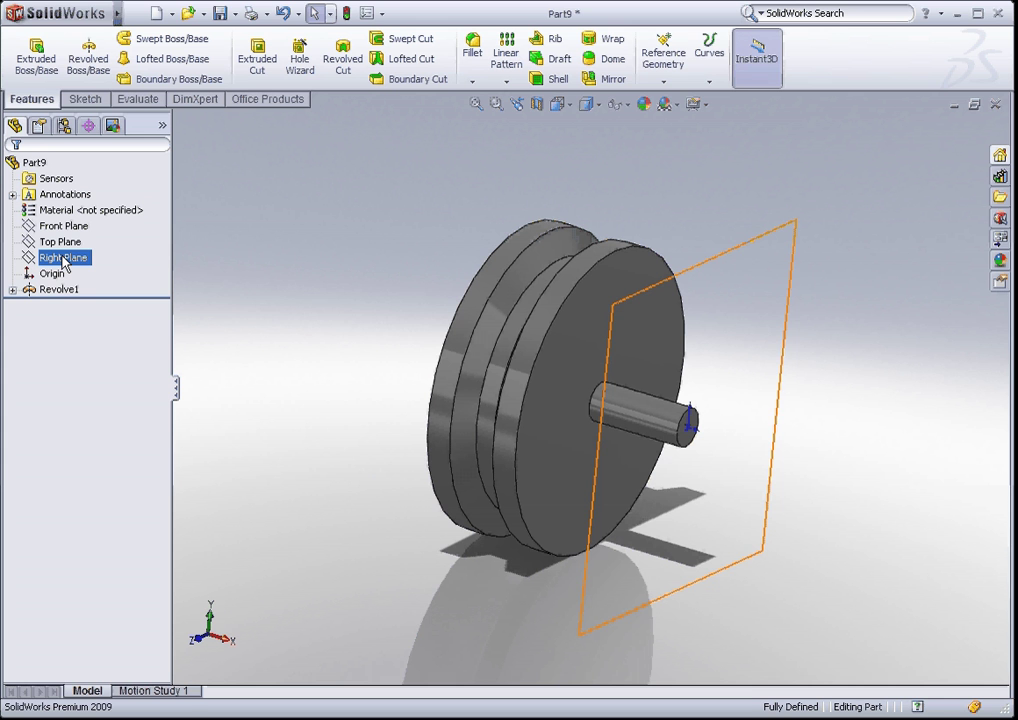
{"action": "left_click", "coordinate": [336, 254]}
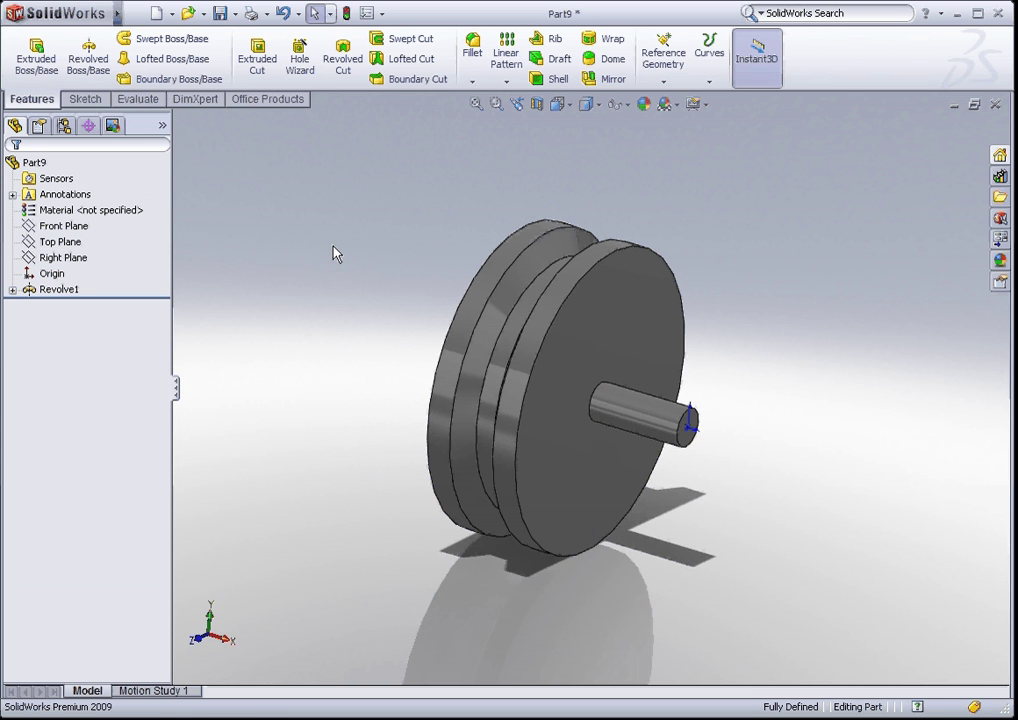
- Mirror Revolve1 across the Right Plane to add a second wheel
{"action": "left_click", "coordinate": [610, 79]}
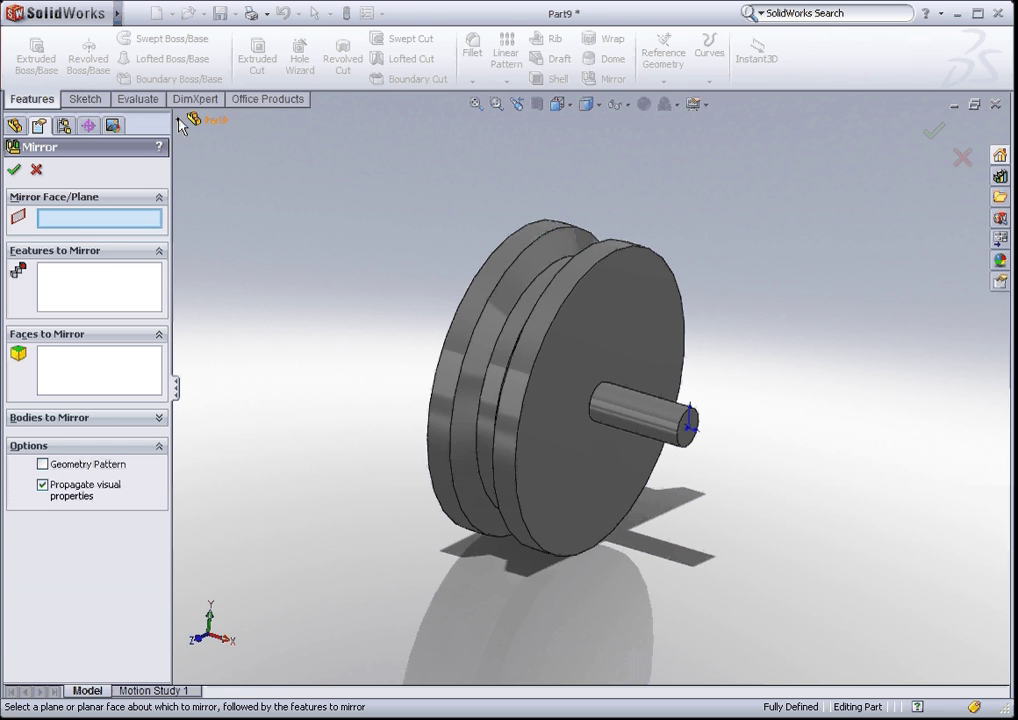
{"action": "left_click", "coordinate": [216, 121]}
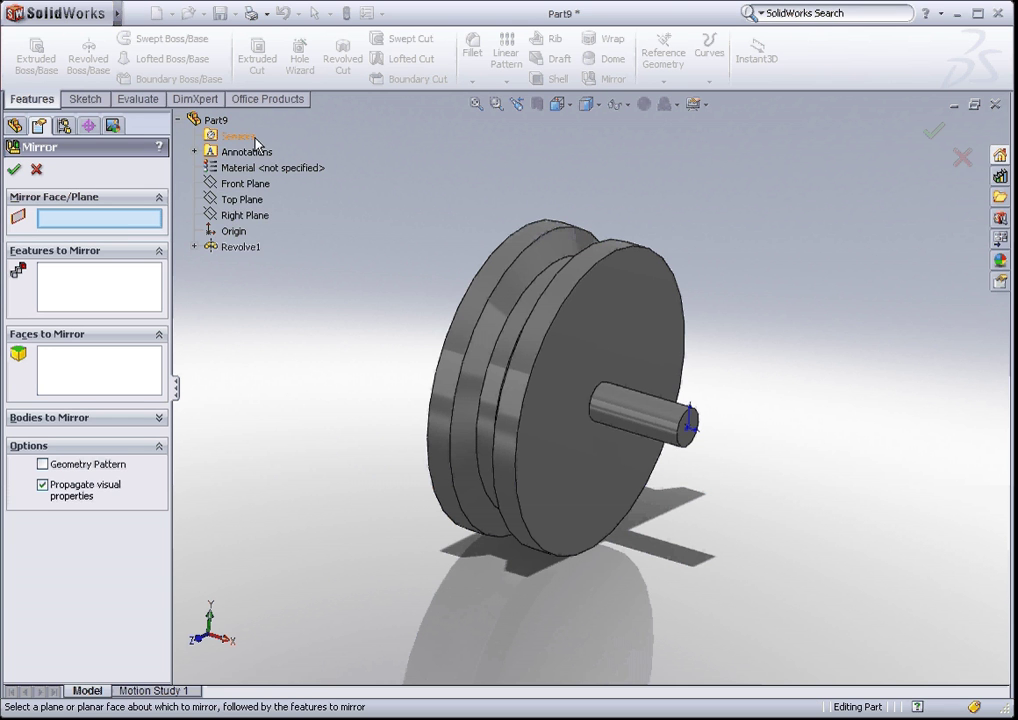
{"action": "left_click", "coordinate": [249, 223]}
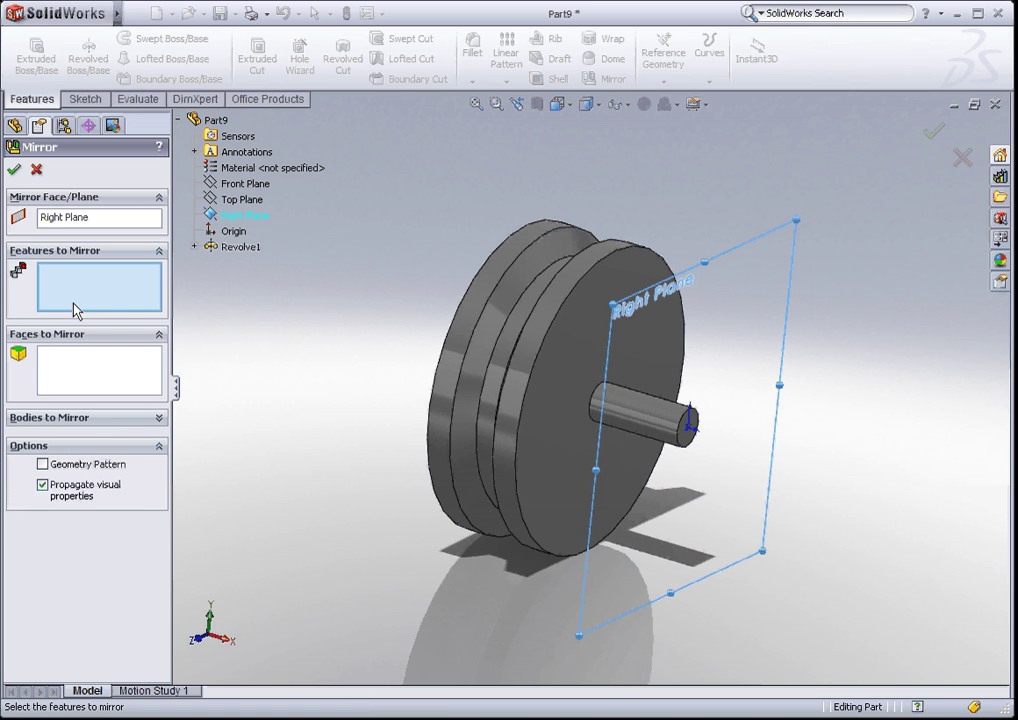
{"action": "left_click", "coordinate": [240, 248]}
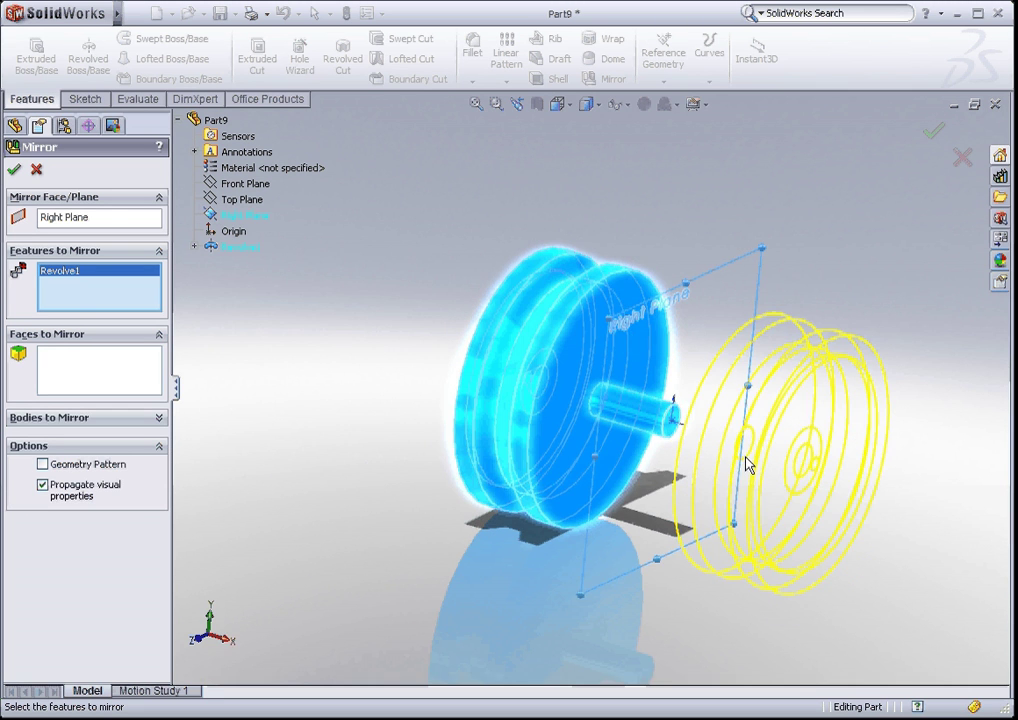
{"action": "middle_click_drag", "start_coordinate": [746, 464], "coordinate": [695, 447]}
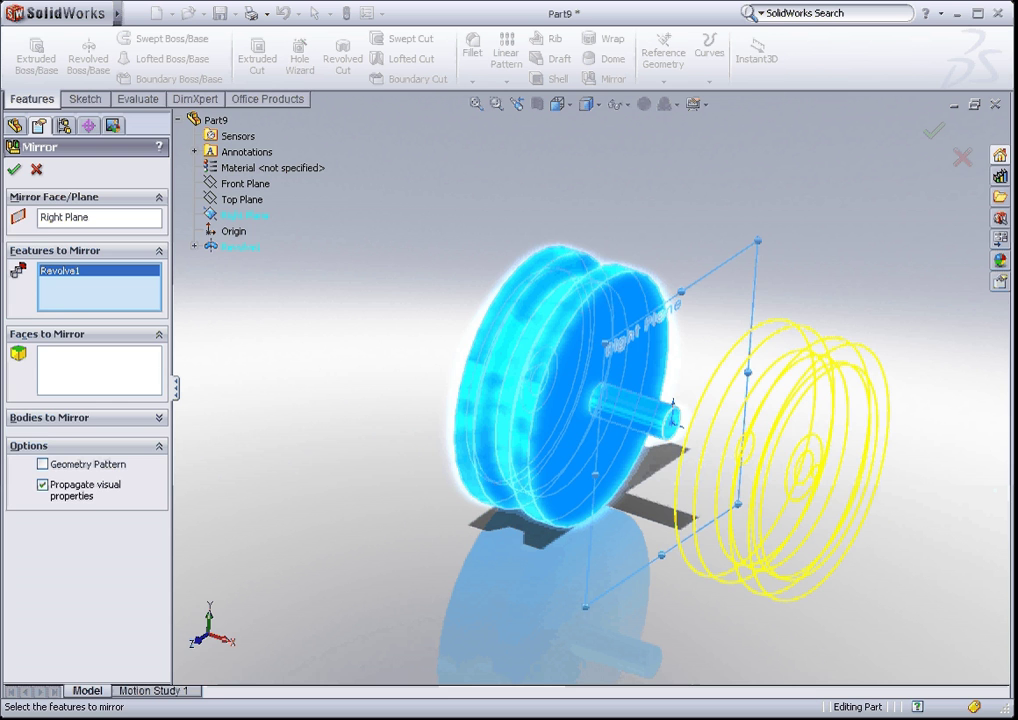
{"action": "left_click", "coordinate": [14, 170]}
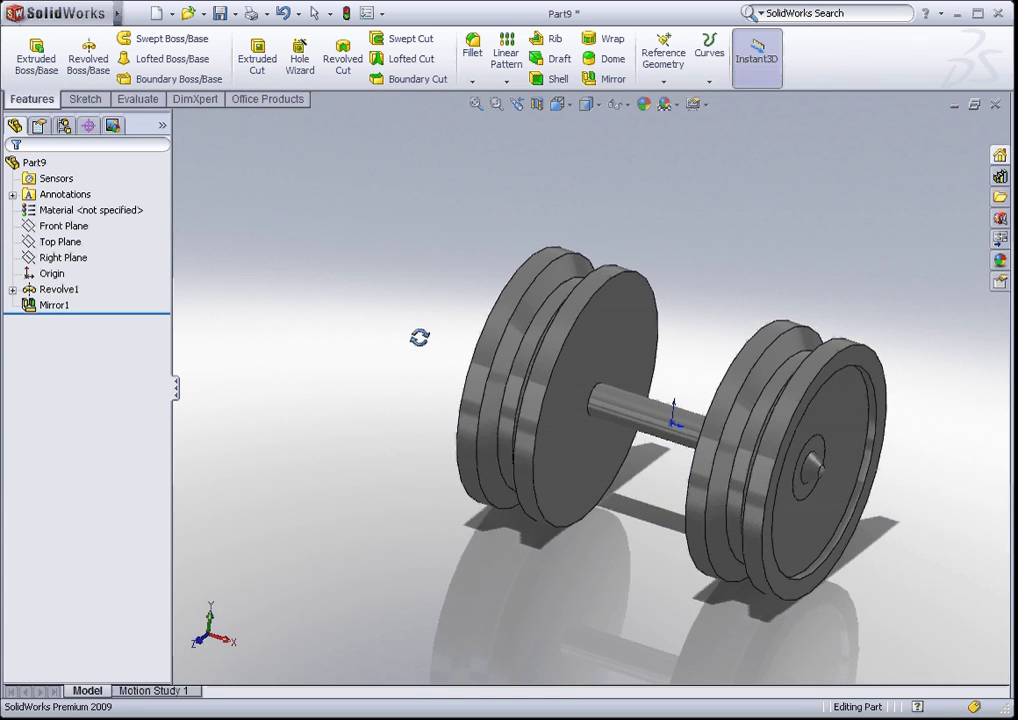
- Set the isometric view and save the part as wheel.SLDPRT
{"action": "mouse_move", "coordinate": [419, 337]}
{"action": "middle_mouse_down"}
{"action": "mouse_move", "coordinate": [491, 336]}
{"action": "mouse_move", "coordinate": [418, 336]}
{"action": "middle_mouse_up"}
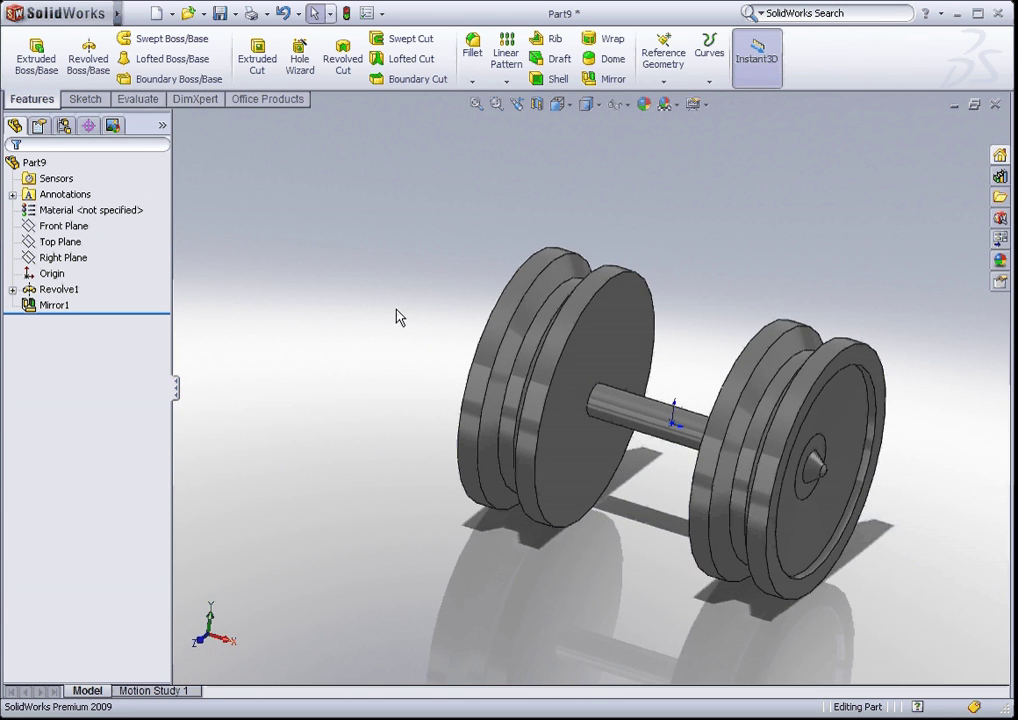
{"action": "key", "text": "ctrl+7"}
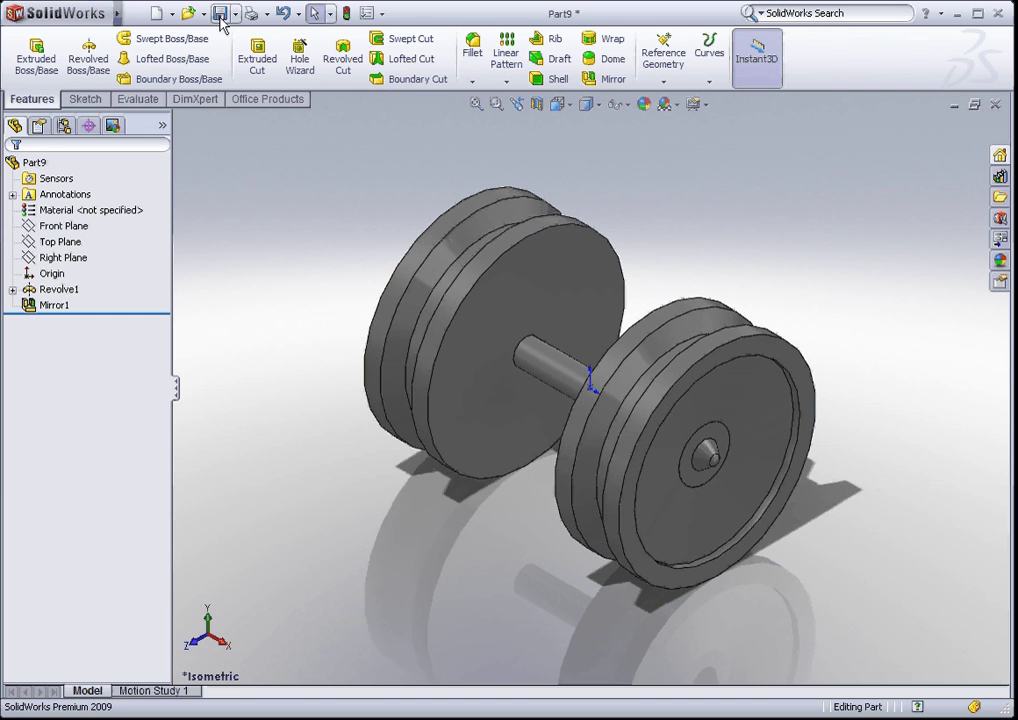
{"action": "left_click", "coordinate": [220, 14]}
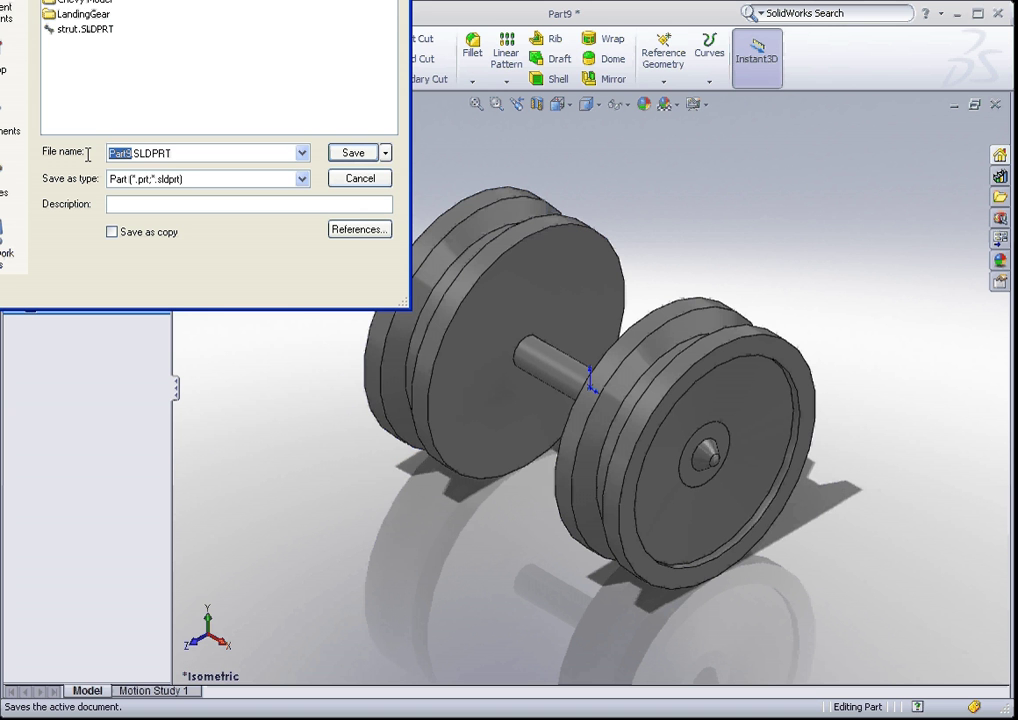
{"action": "type", "text": "wheel"}
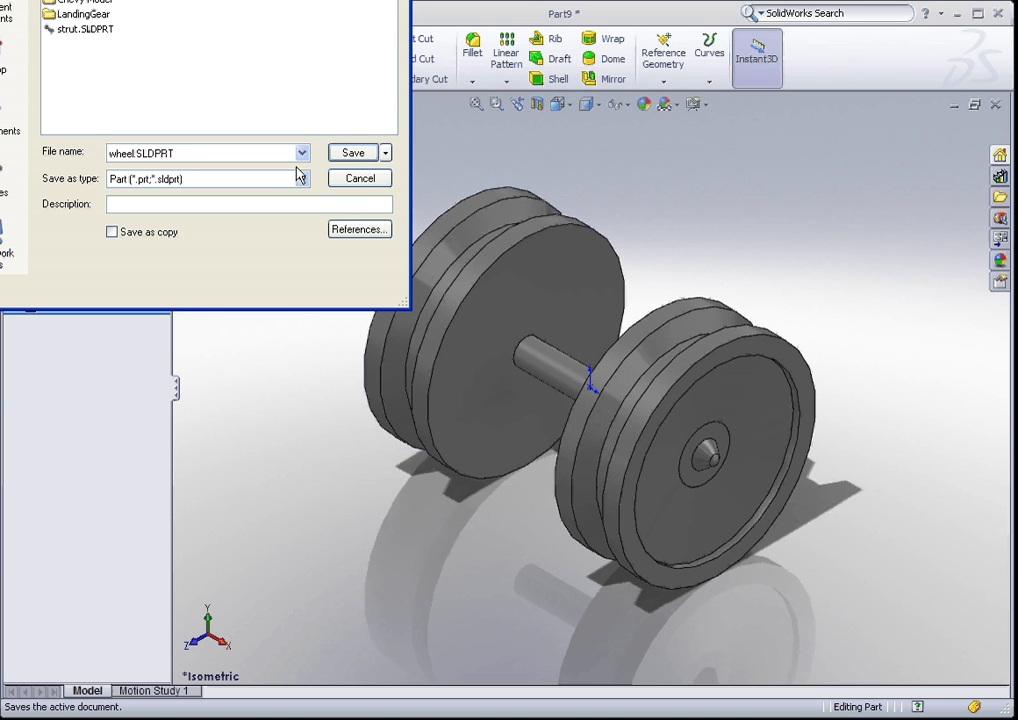
{"action": "left_click", "coordinate": [350, 153]}
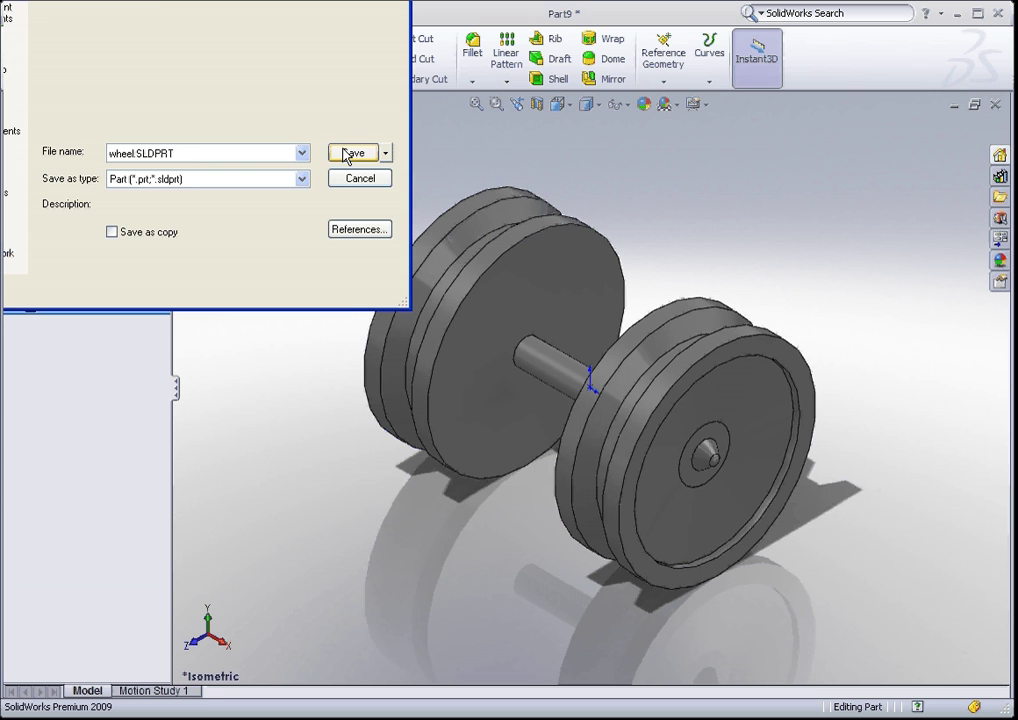